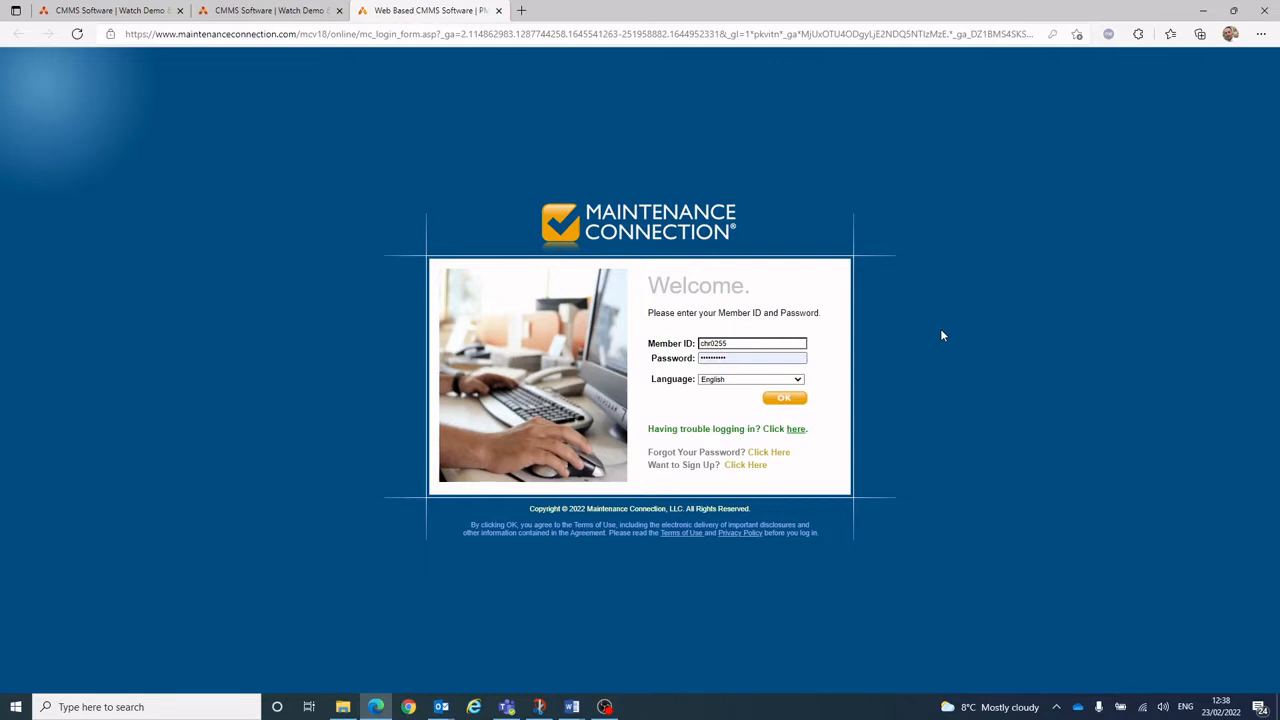
Log in with the prefilled credentials, enter the Maintenance, Repair & Operations Work Center and open its Reporter.
left_click(786, 400)
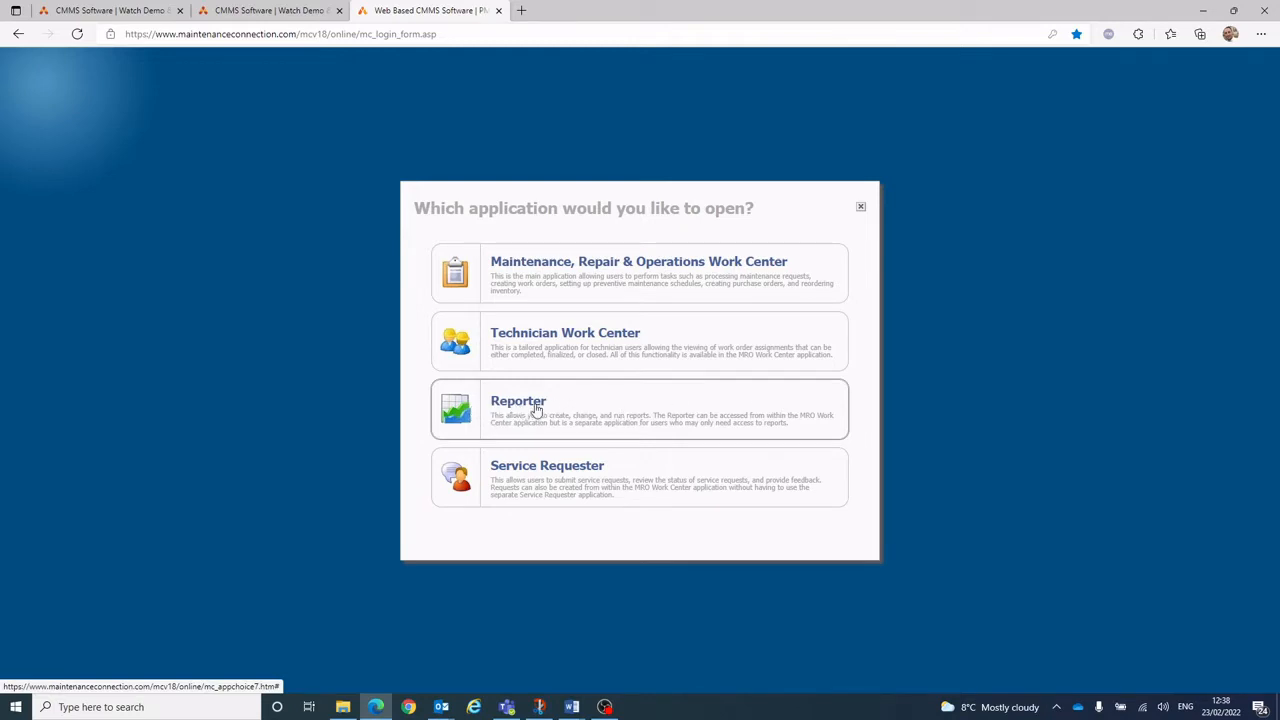
left_click(575, 277)
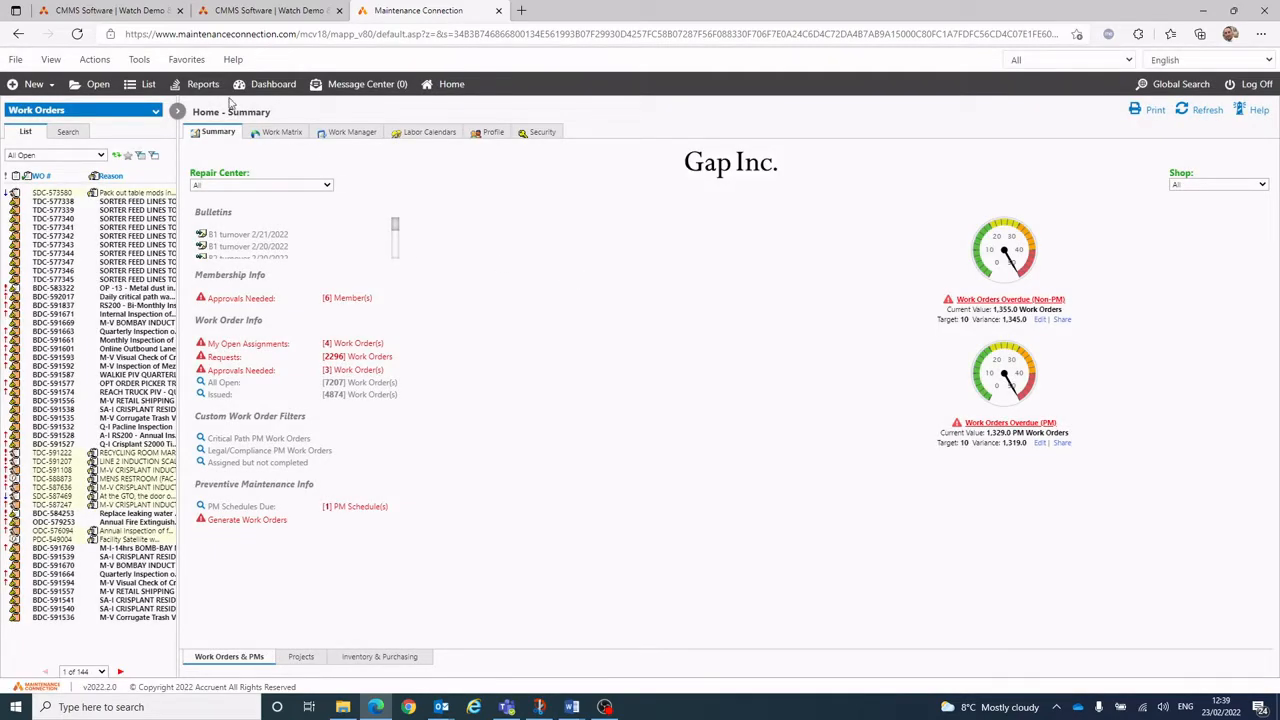
left_click(198, 85)
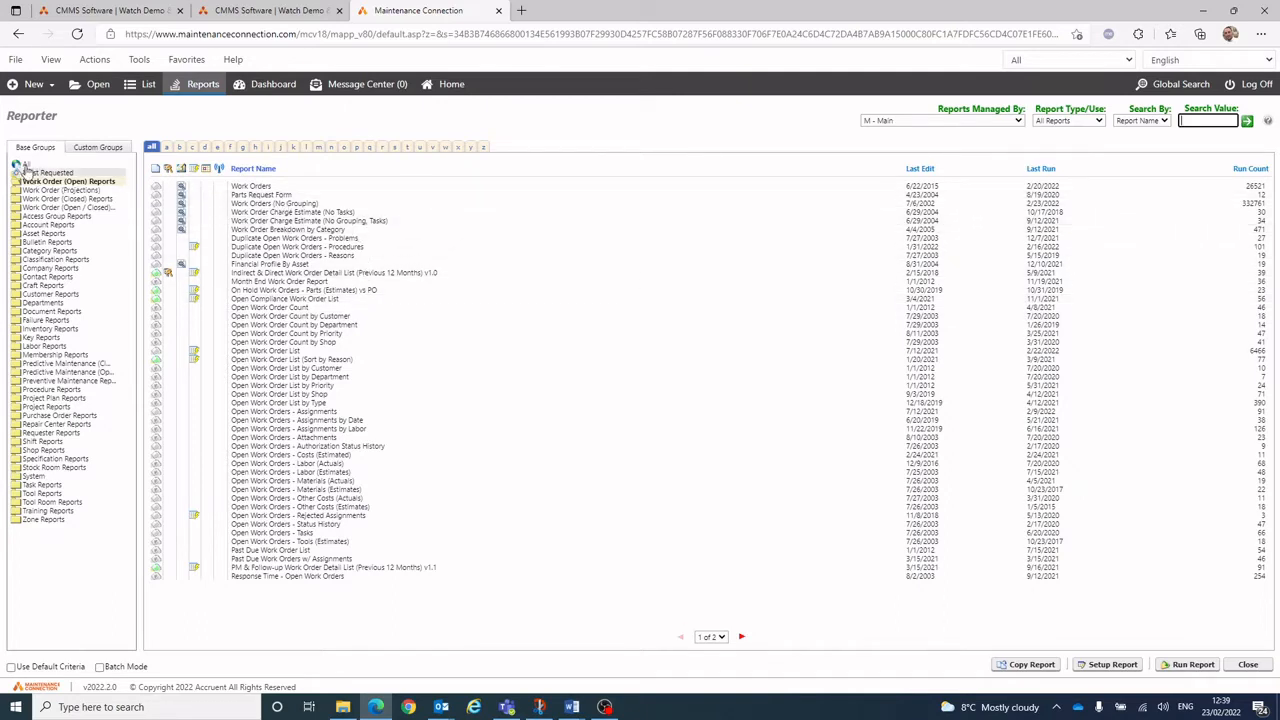
Look through the asset and inventory report groups and run the Asset Barcode Export for Label Printing report.
left_click(46, 234)
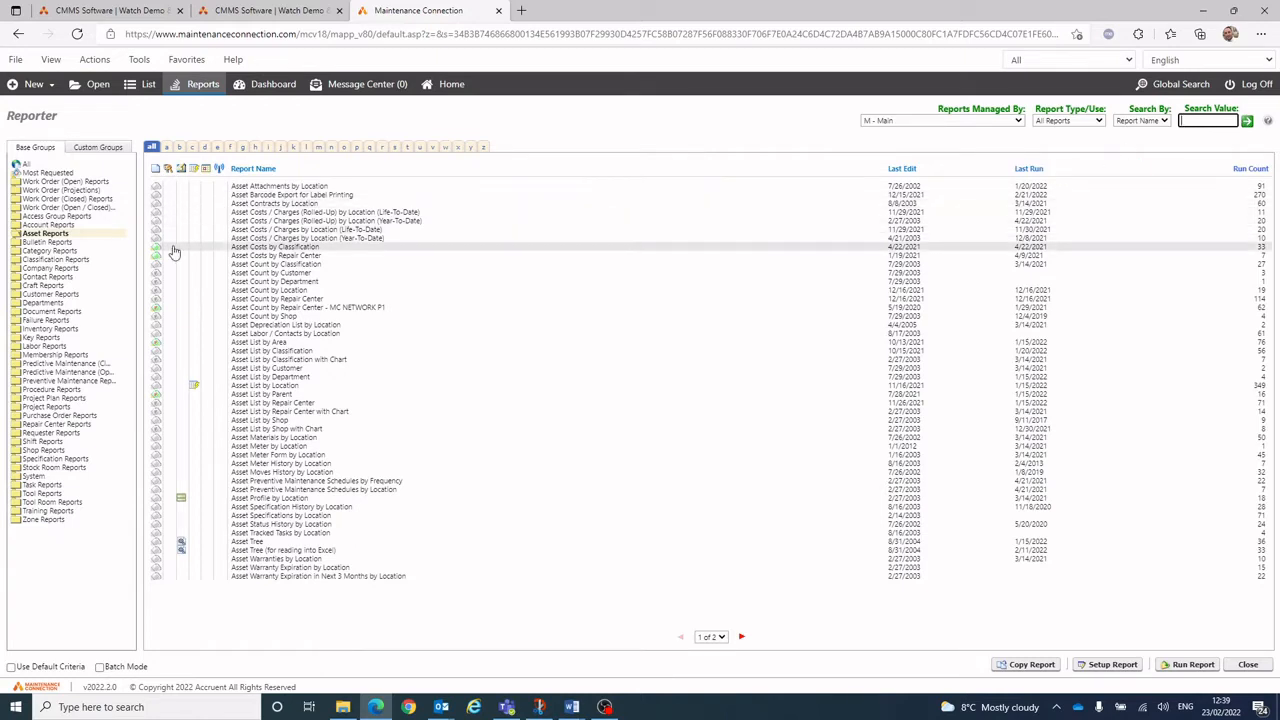
mouse_move(311, 200)
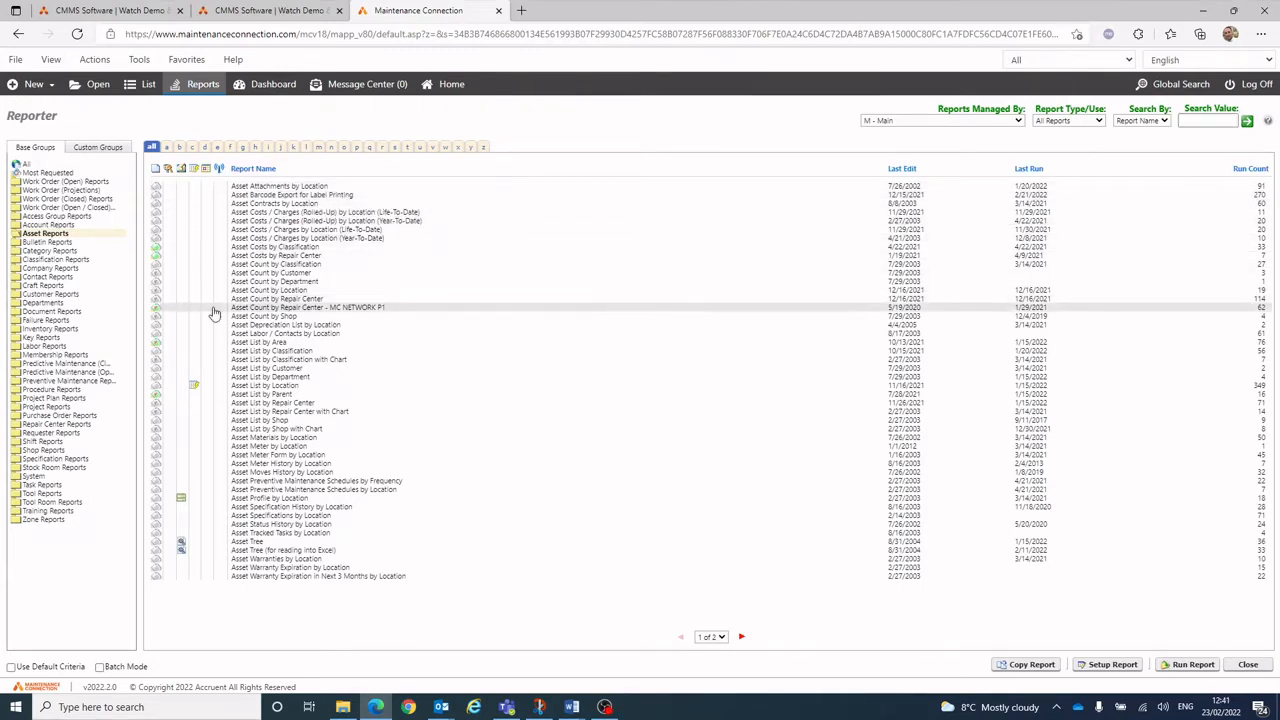
left_click(62, 331)
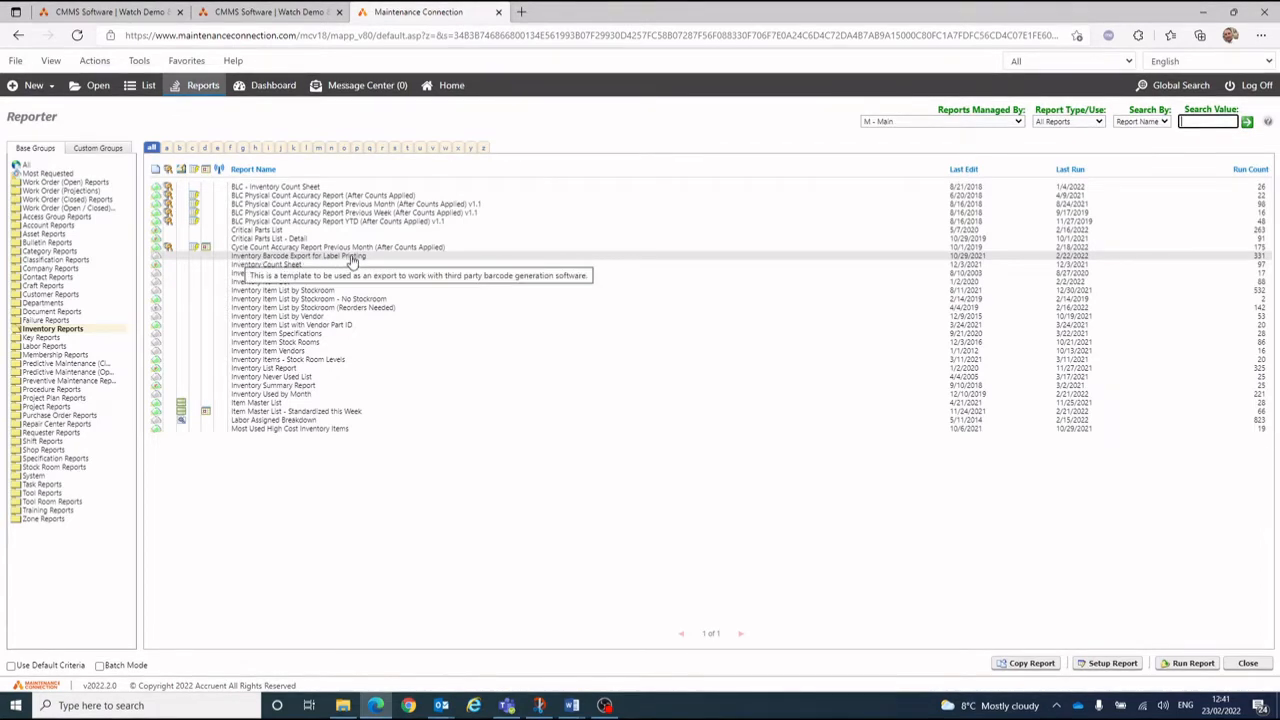
left_click(45, 233)
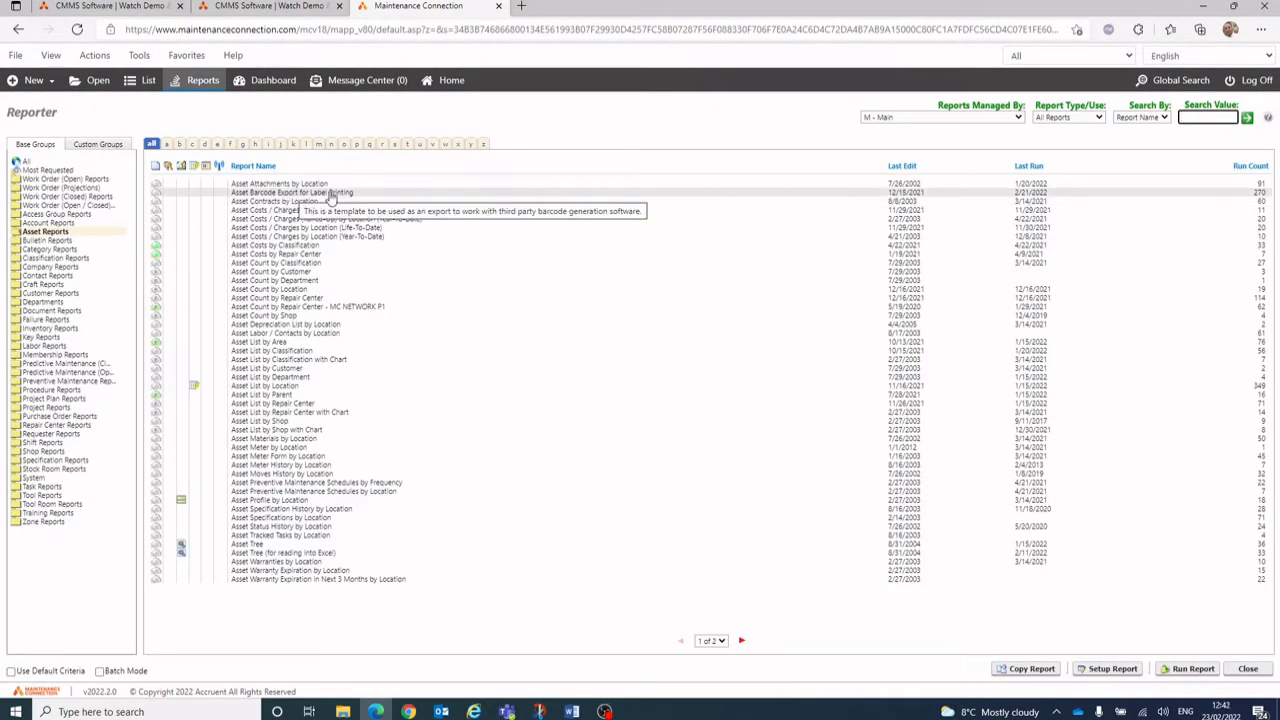
left_click(330, 193)
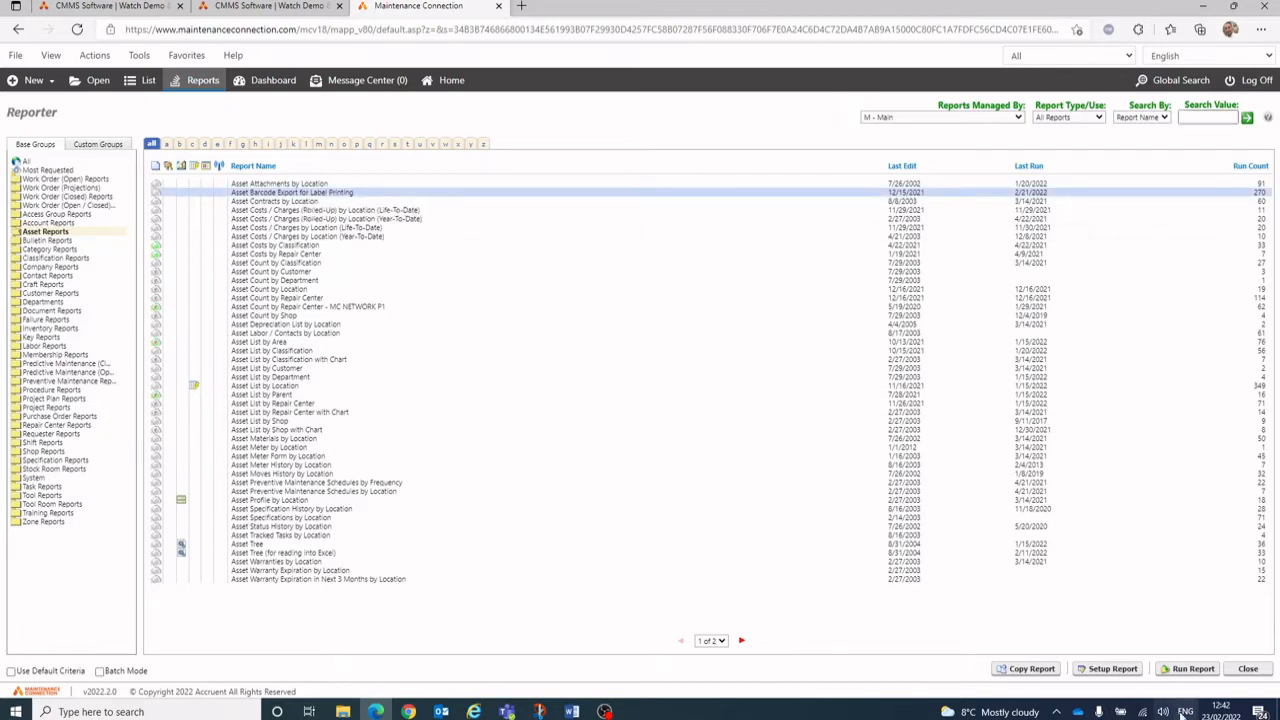
left_click(1183, 669)
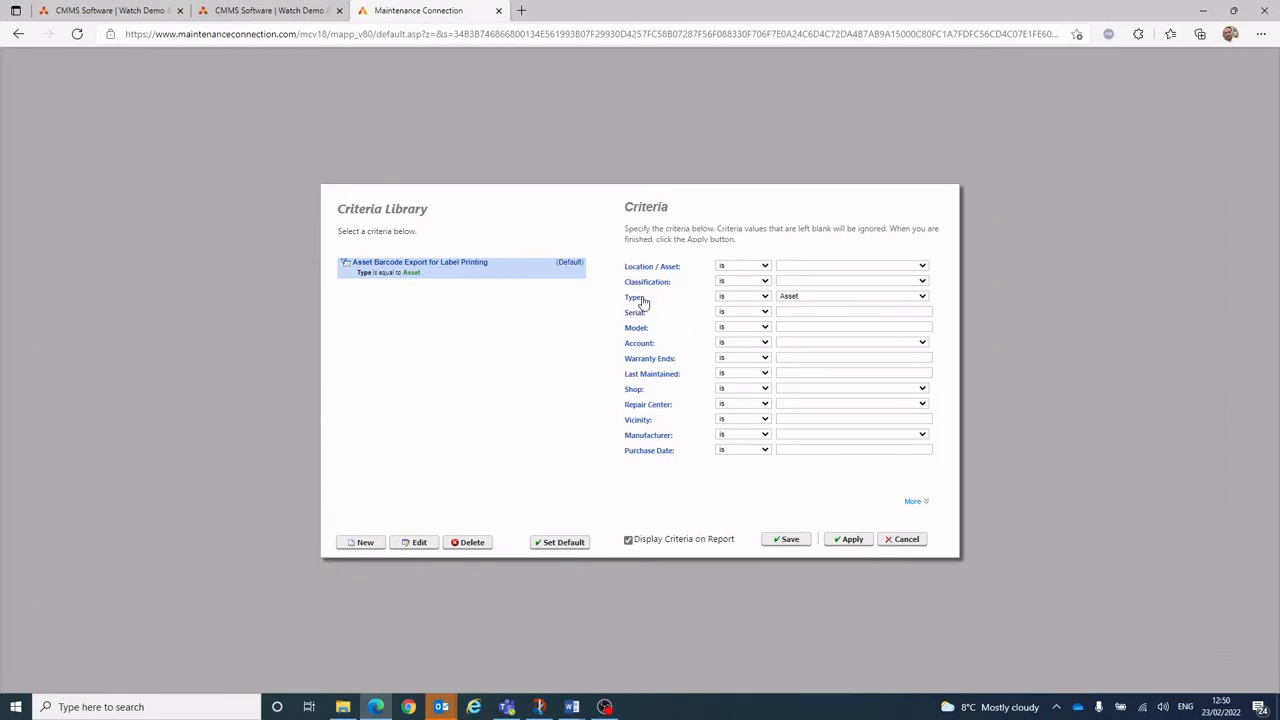
Select Asset as the Type criterion and start choosing a Location / Asset with the repair center filter set to All.
left_click(832, 297)
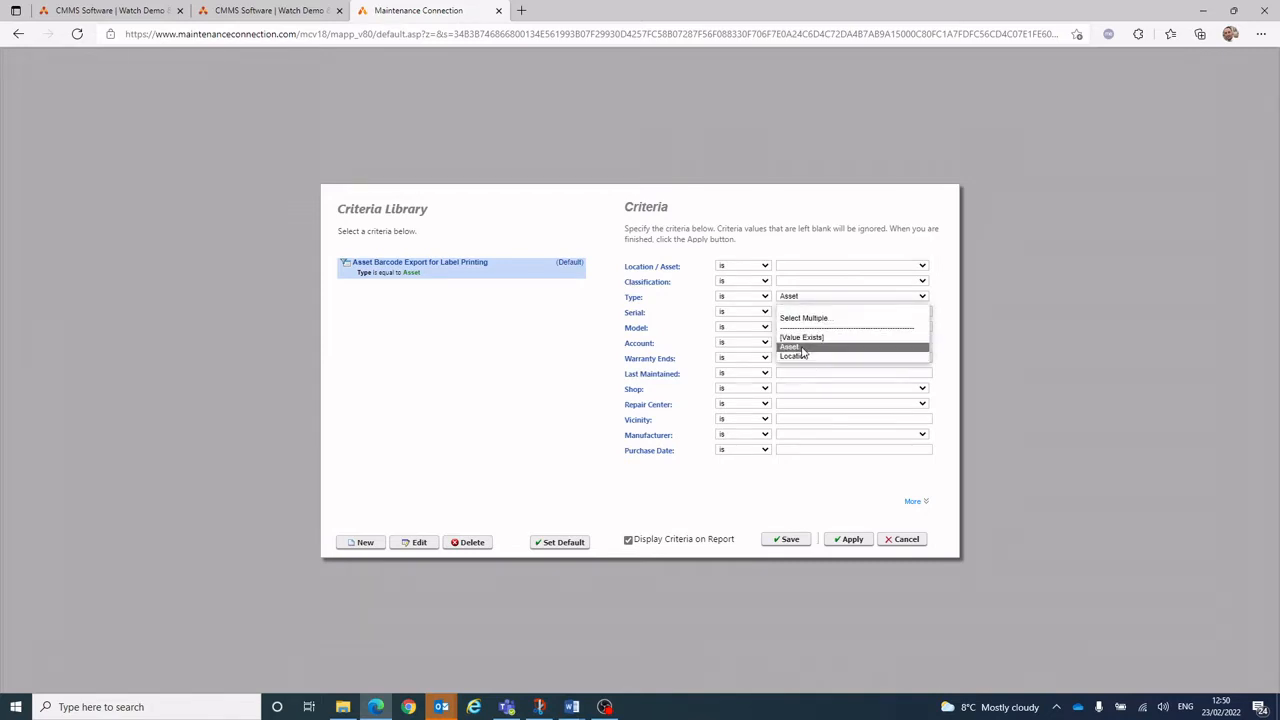
left_click(803, 347)
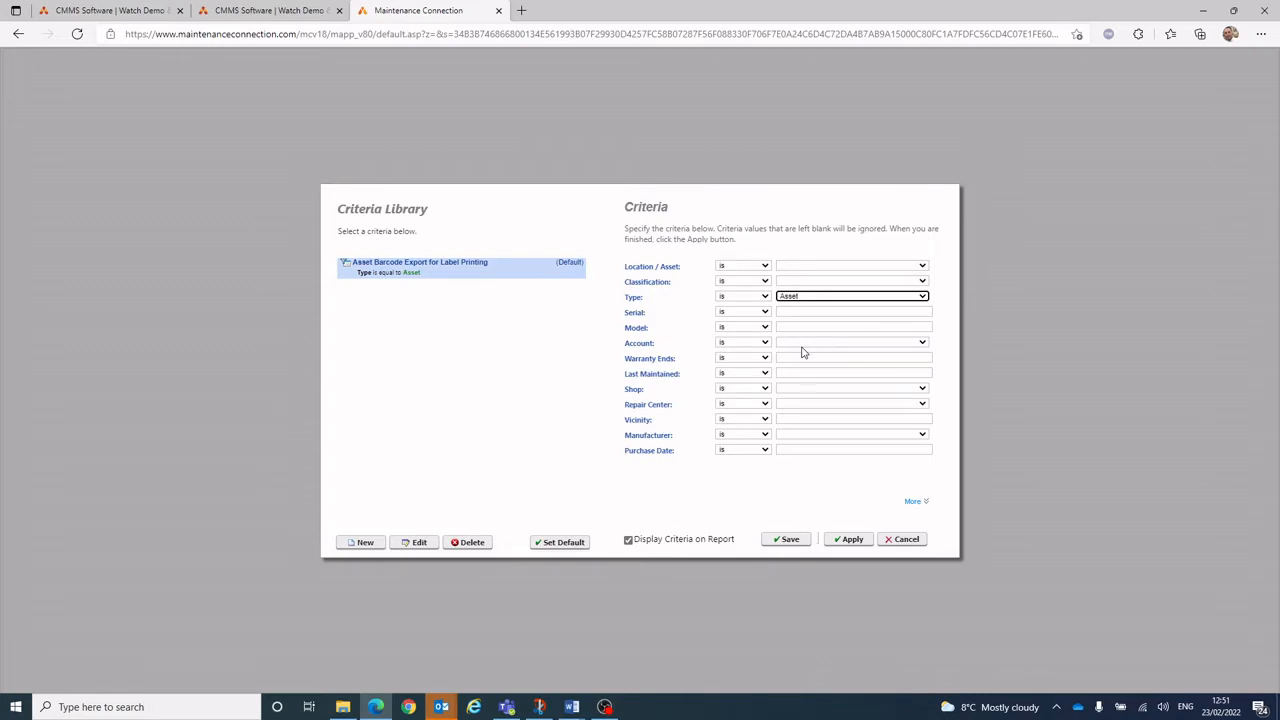
left_click(832, 266)
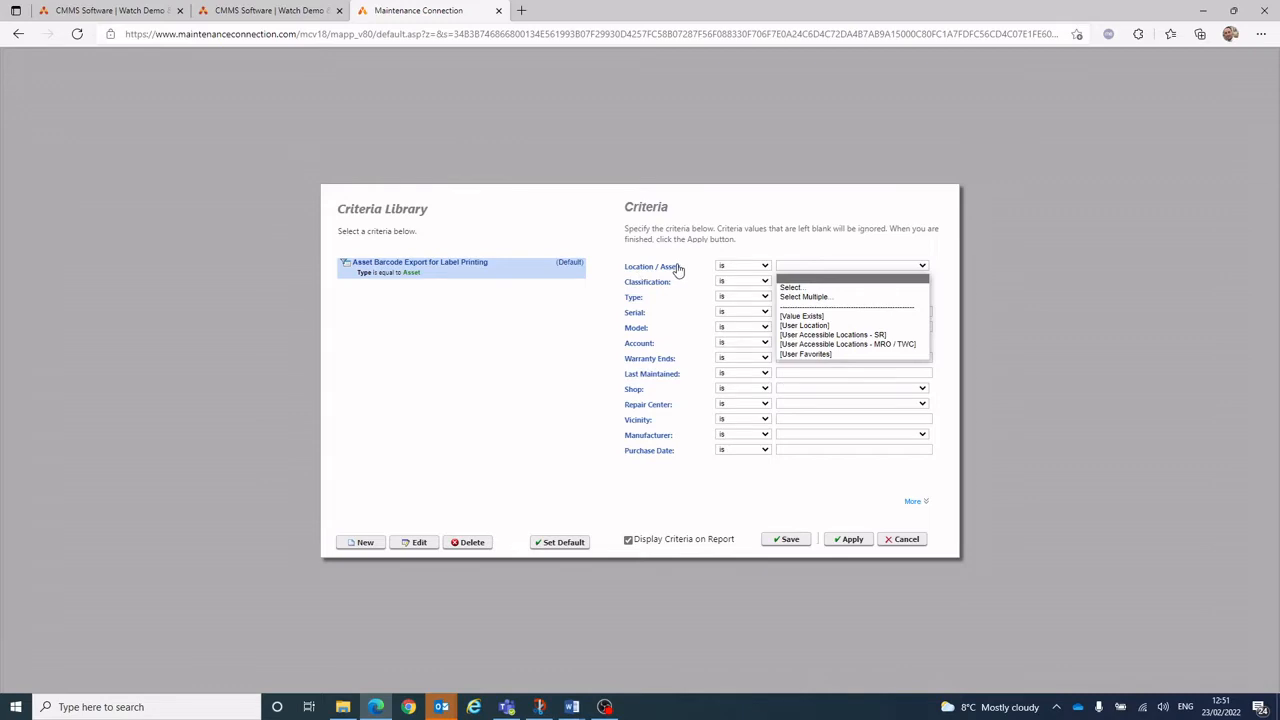
left_click(796, 289)
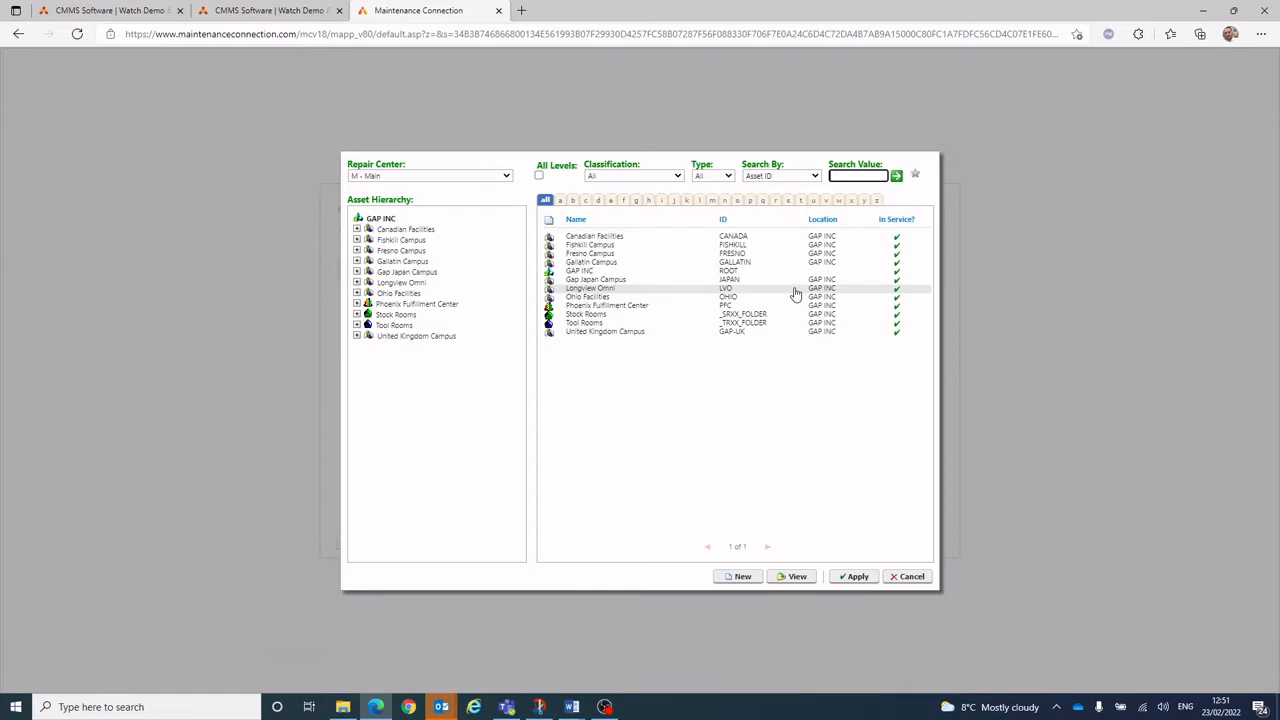
left_click(506, 176)
left_click(400, 196)
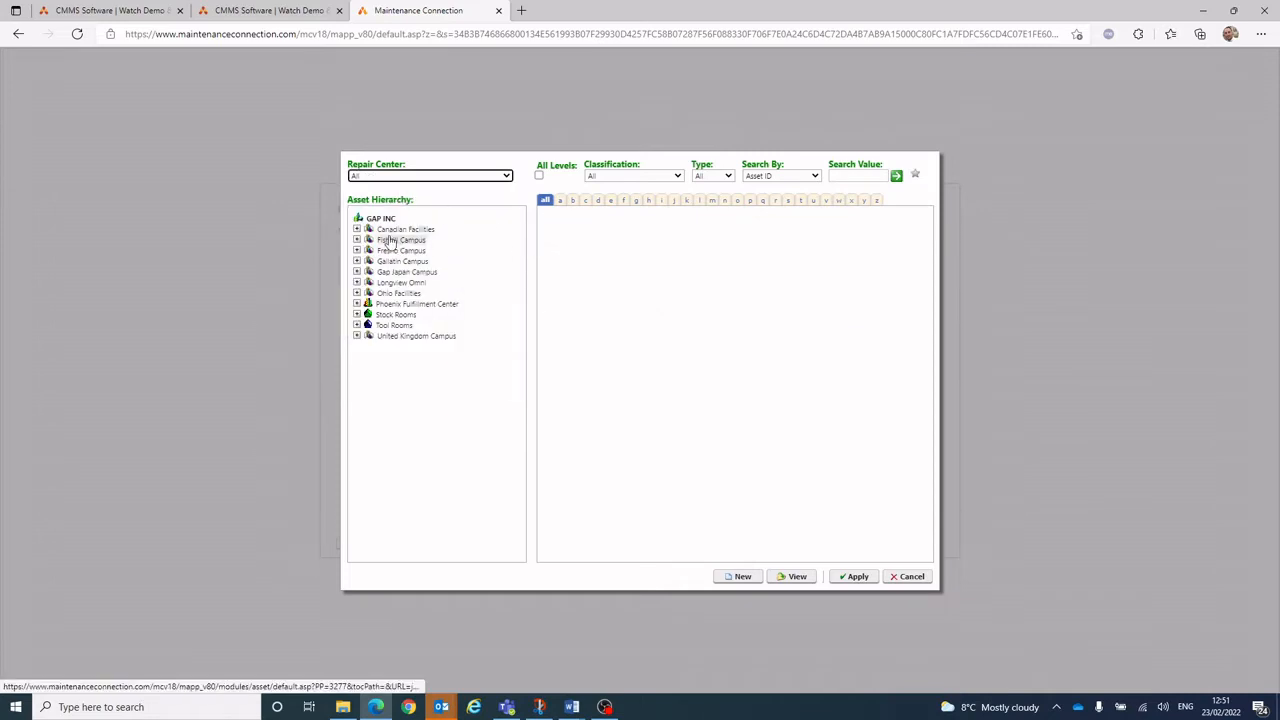
Expand Canadian Facilities, Brampton Distribution Center, BDC Material Handling Equipment and its inbound conveyors, and list the assets in Inbound merge lane # 01.
left_click(357, 230)
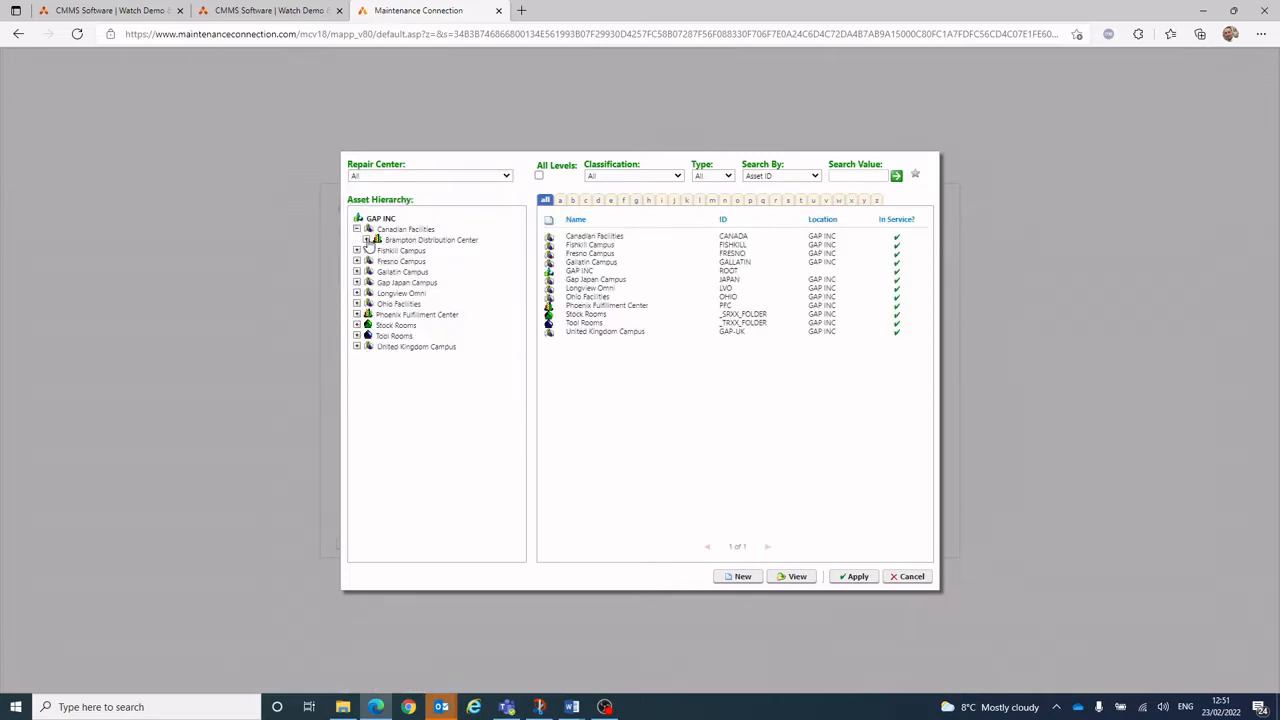
left_click(367, 241)
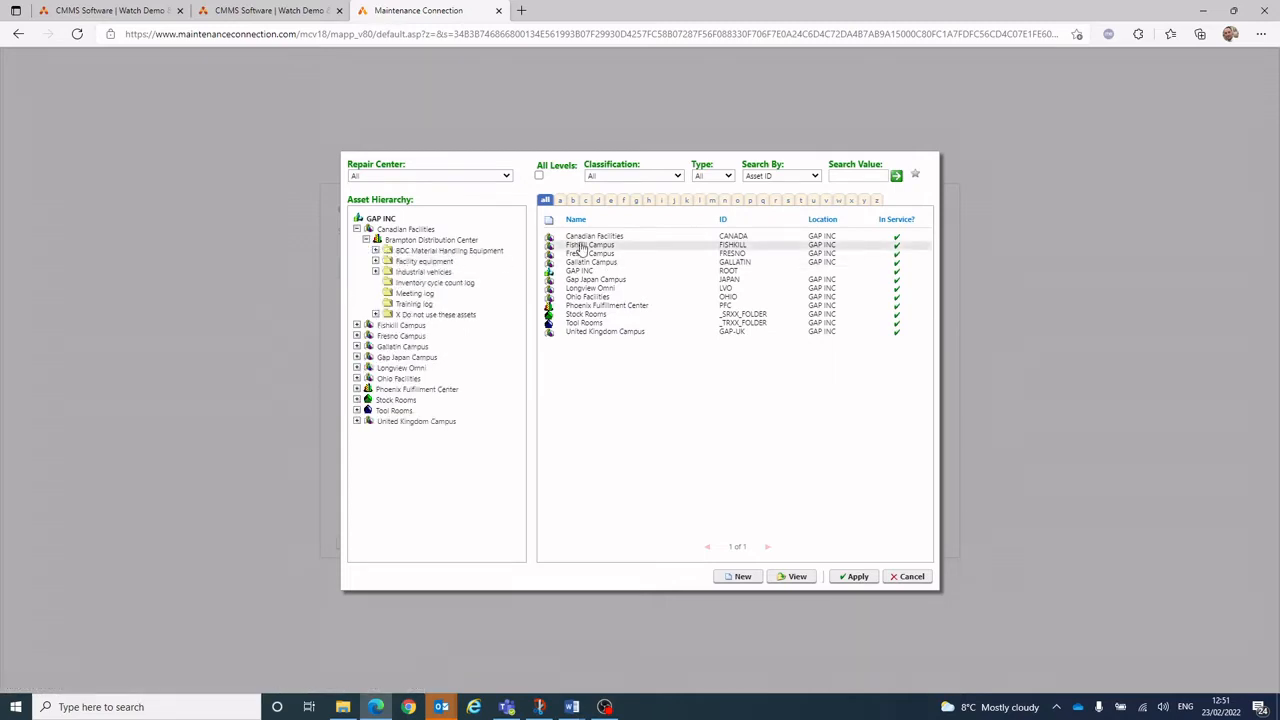
left_click(375, 251)
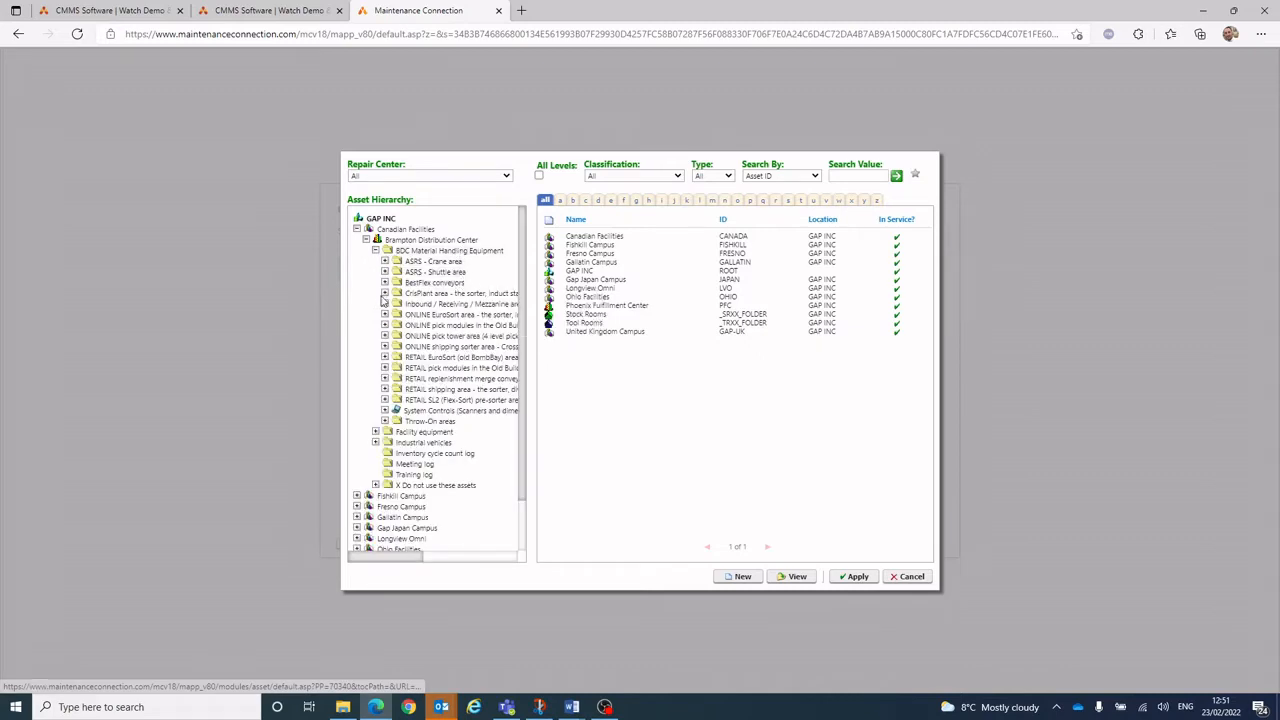
left_click(385, 304)
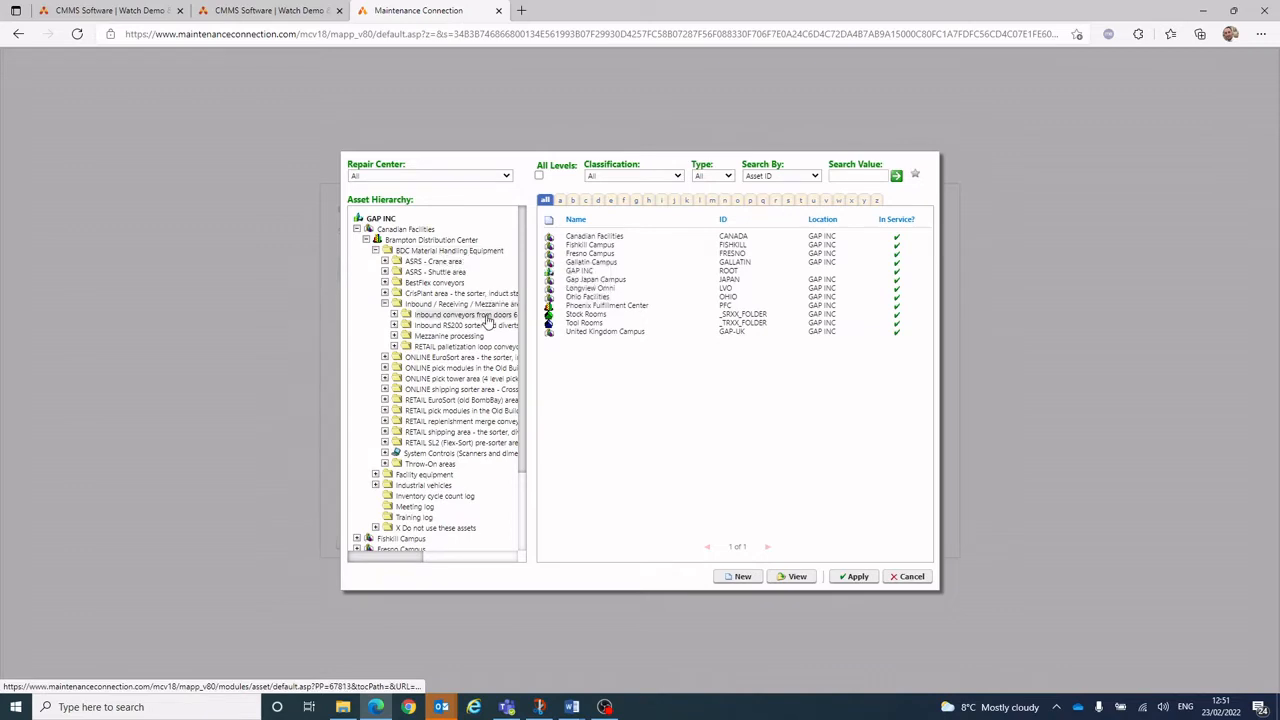
left_click(394, 316)
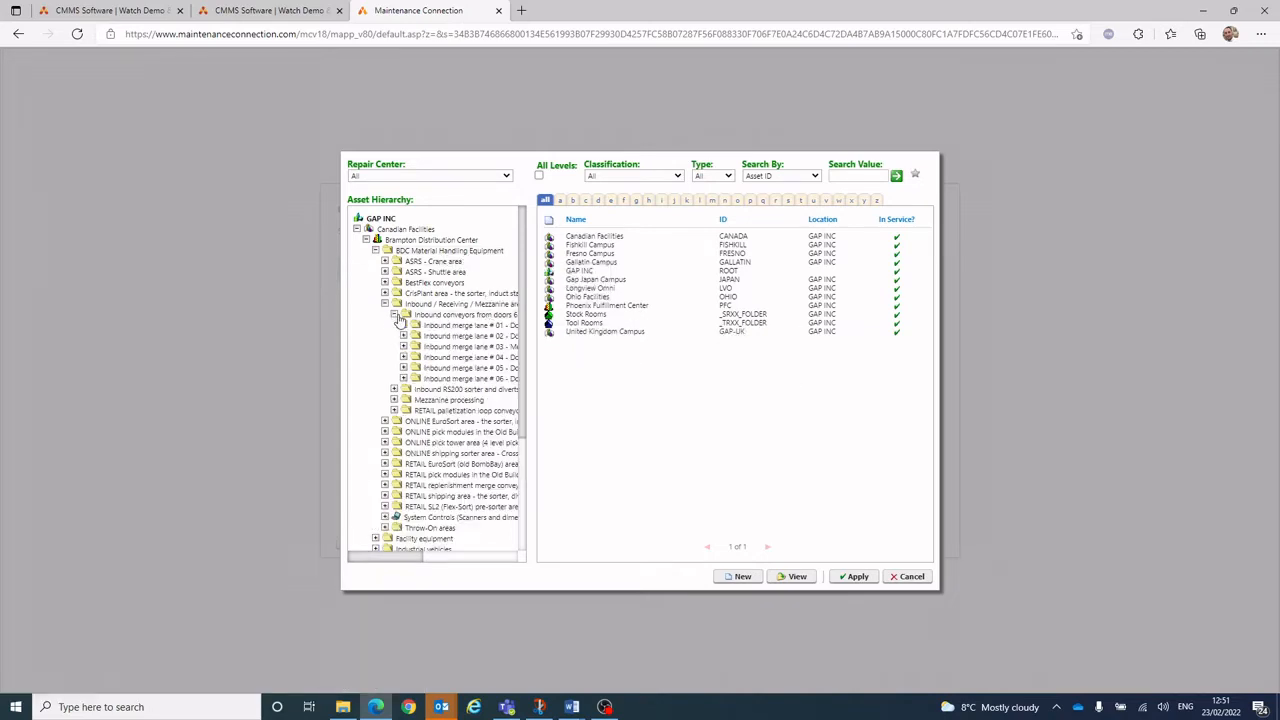
left_click(450, 327)
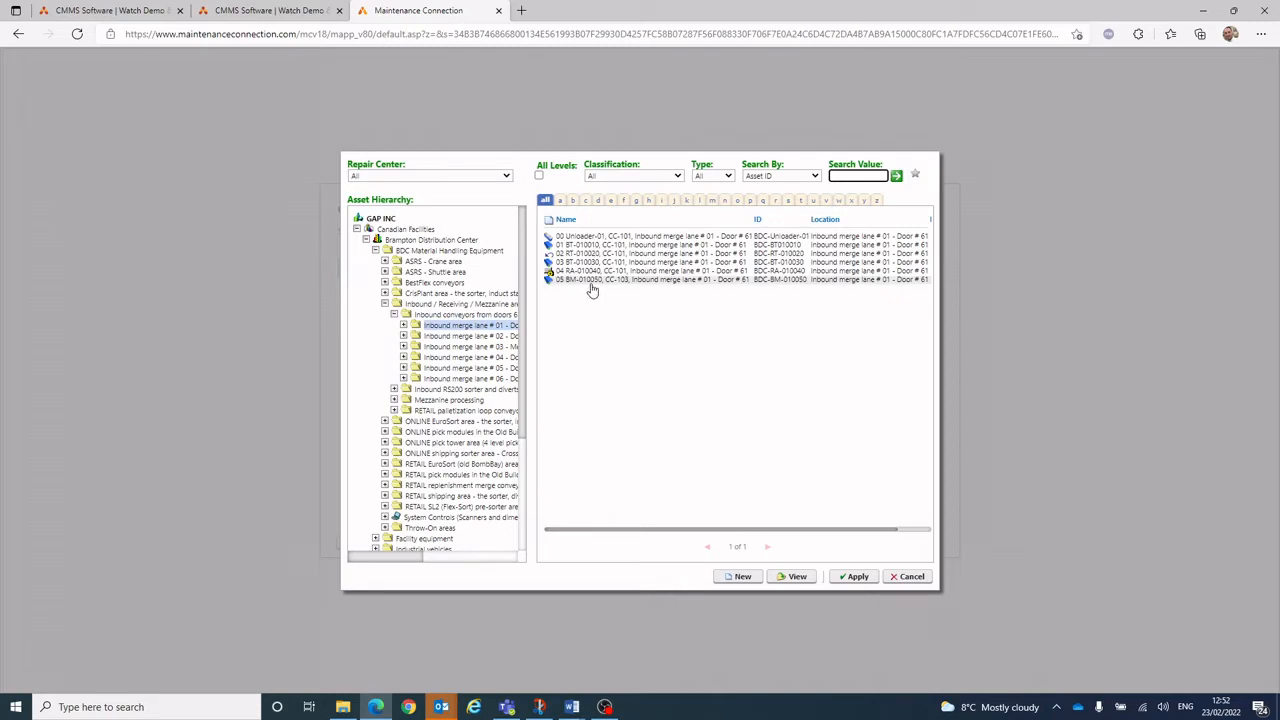
Set Location / Asset to Inbound merge lane # 01 - Door # 61 and generate the report with these criteria.
left_click(467, 317)
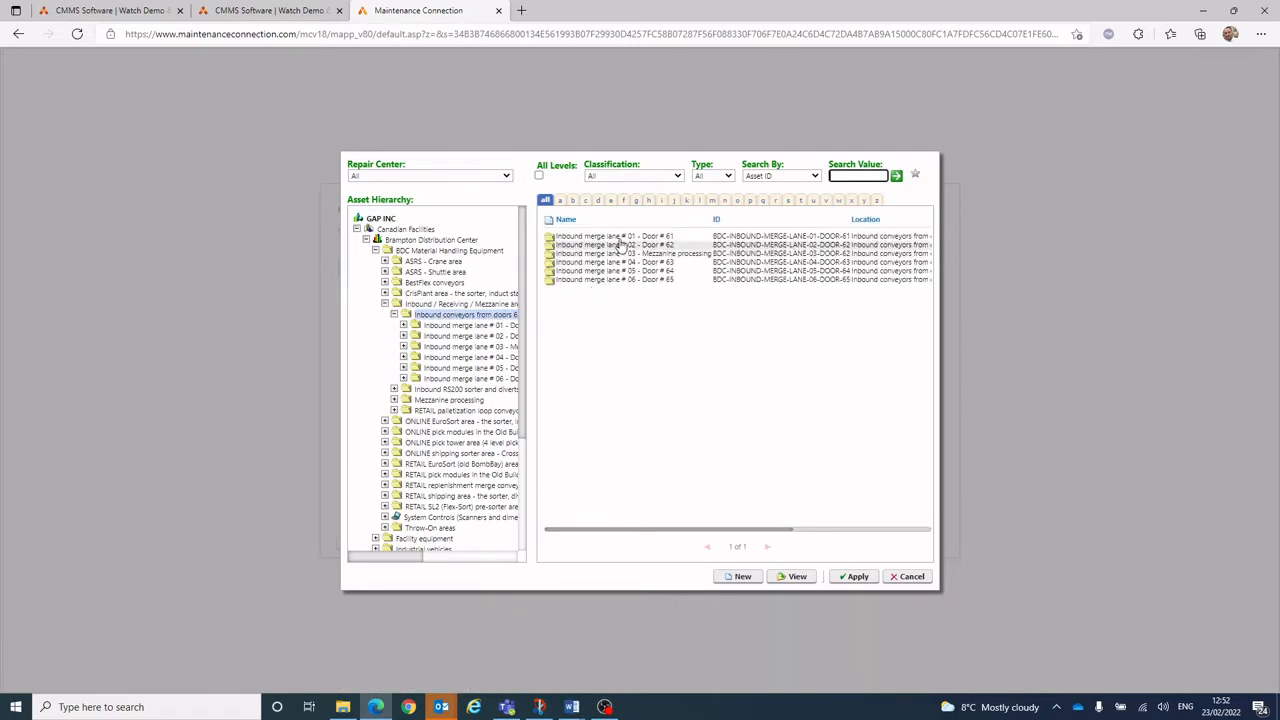
left_click(620, 236)
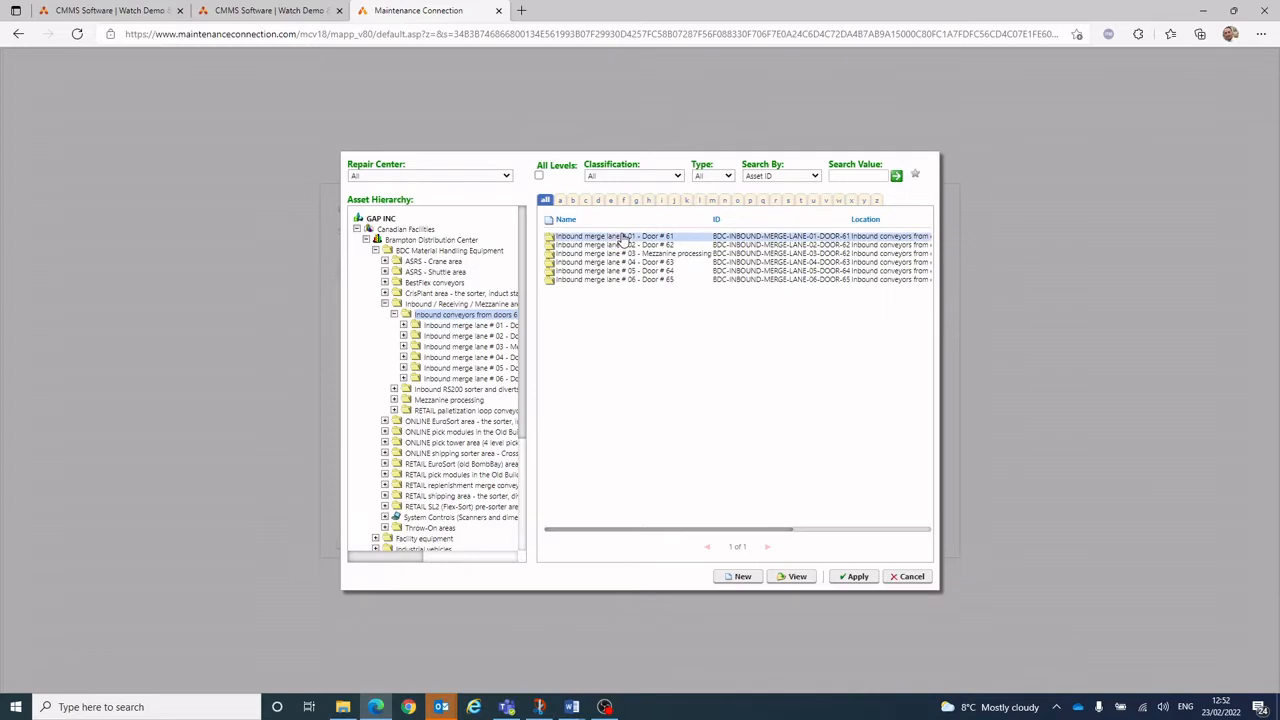
left_click(857, 583)
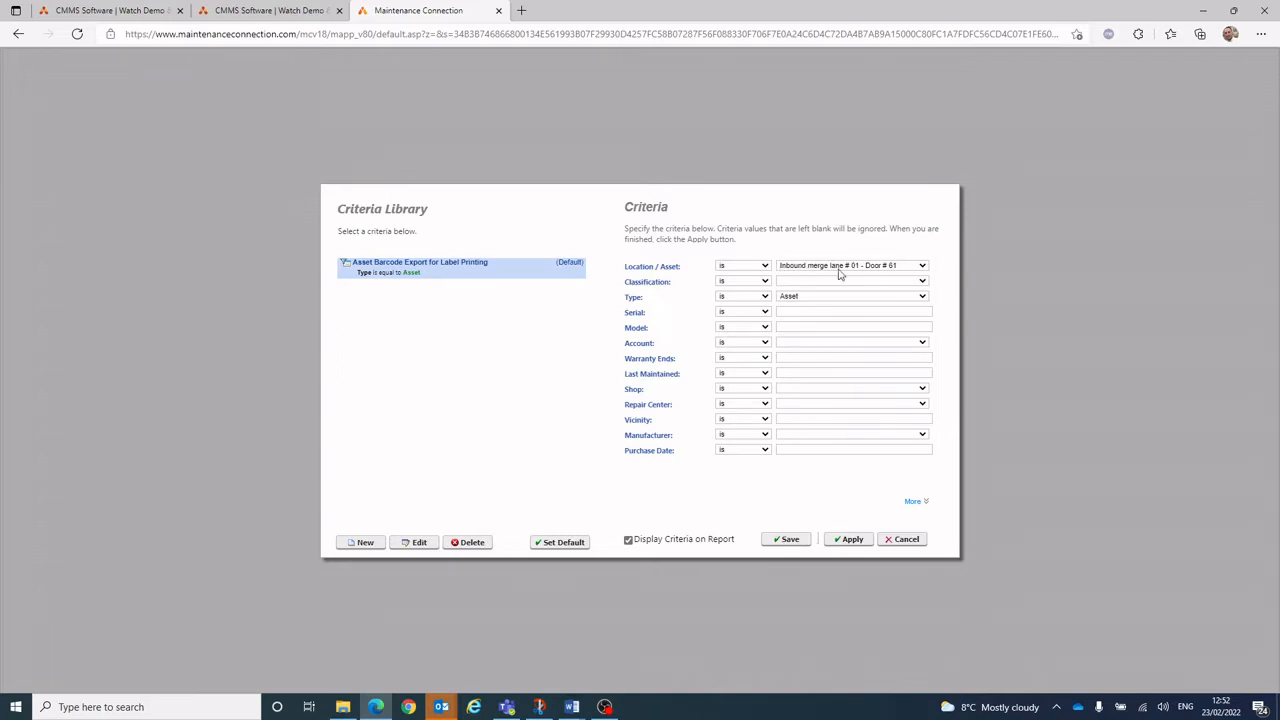
left_click(851, 540)
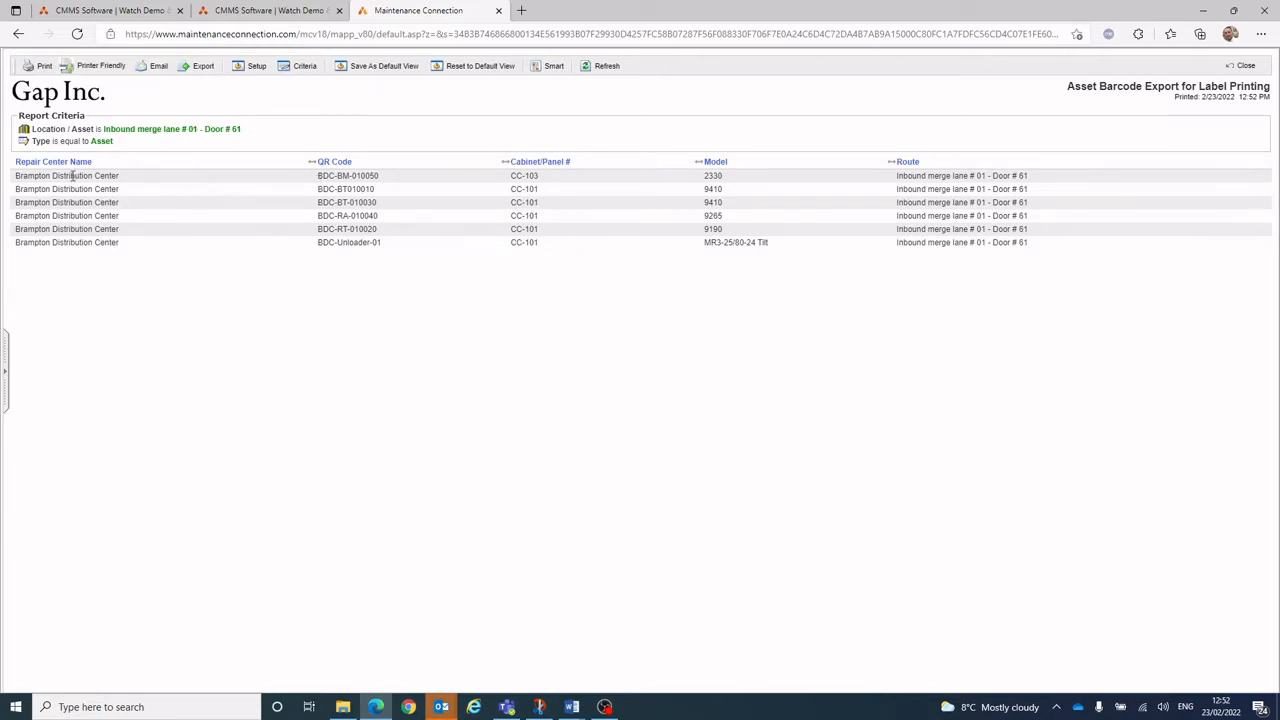
Examine the report rows, checking the repair center name, QR code format and cabinet/panel number of the listed assets.
left_click_drag(17, 176, 1040, 183)
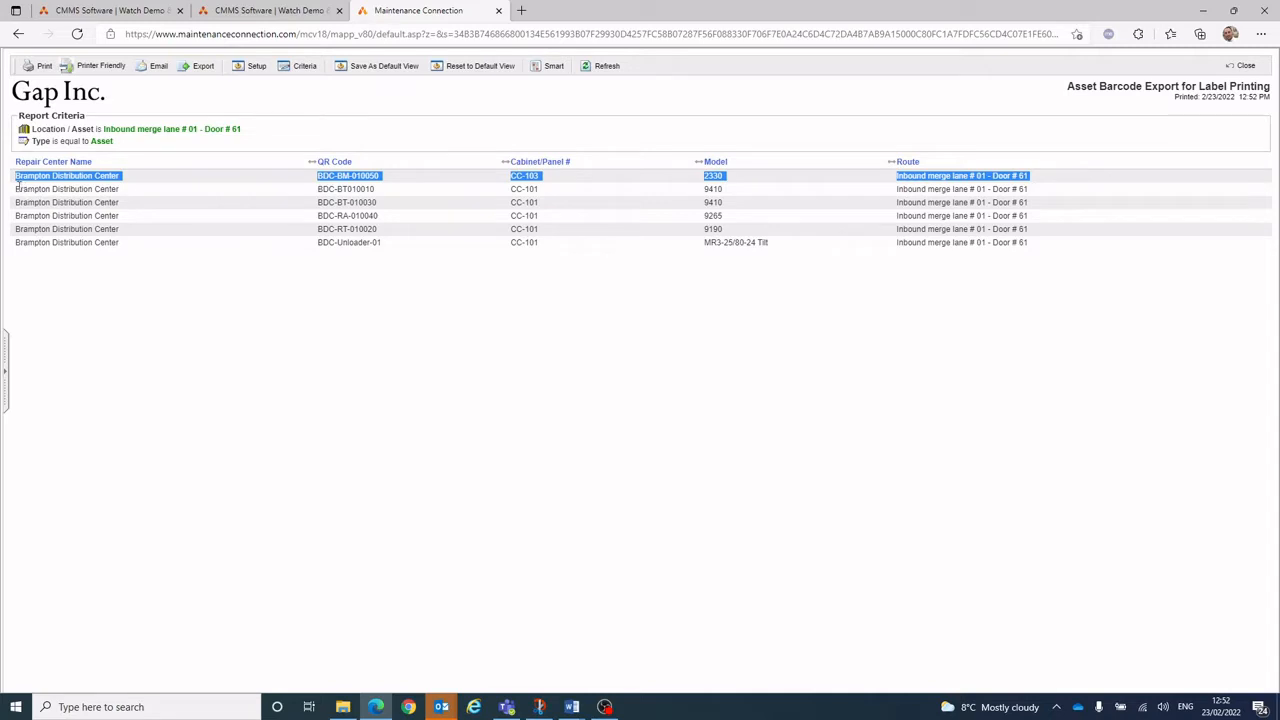
left_click_drag(14, 190, 129, 191)
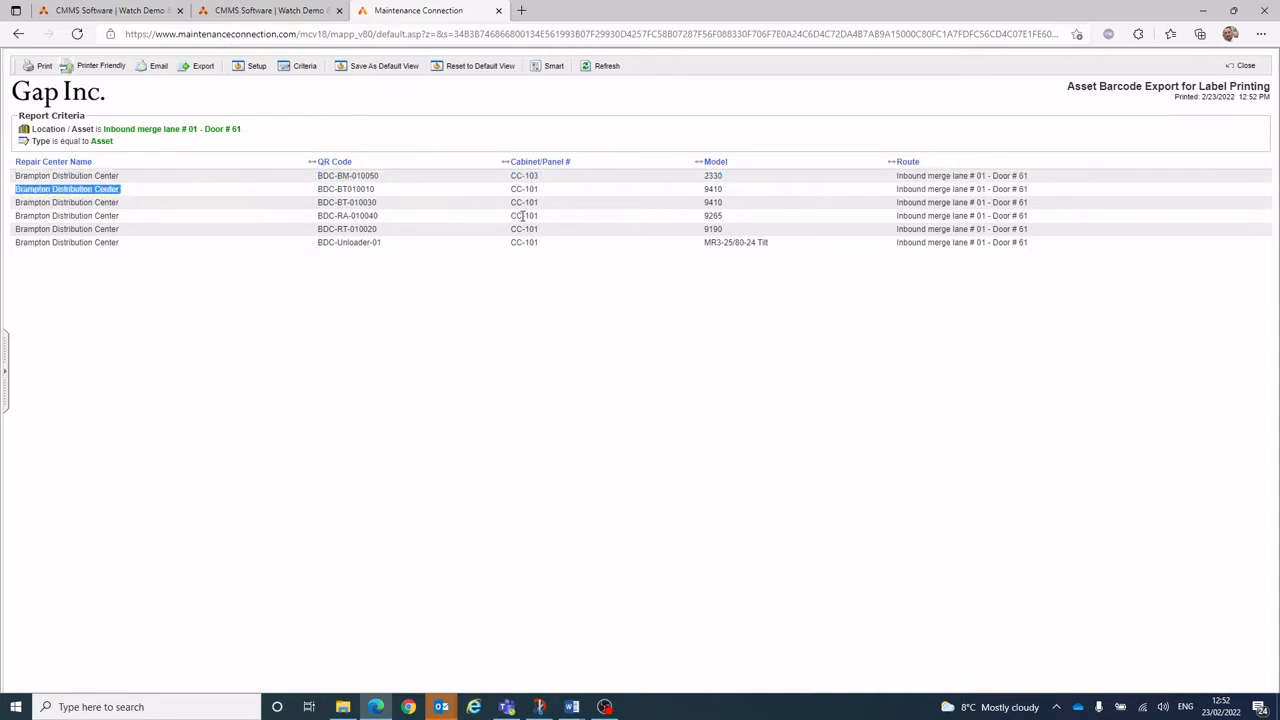
left_click(548, 186)
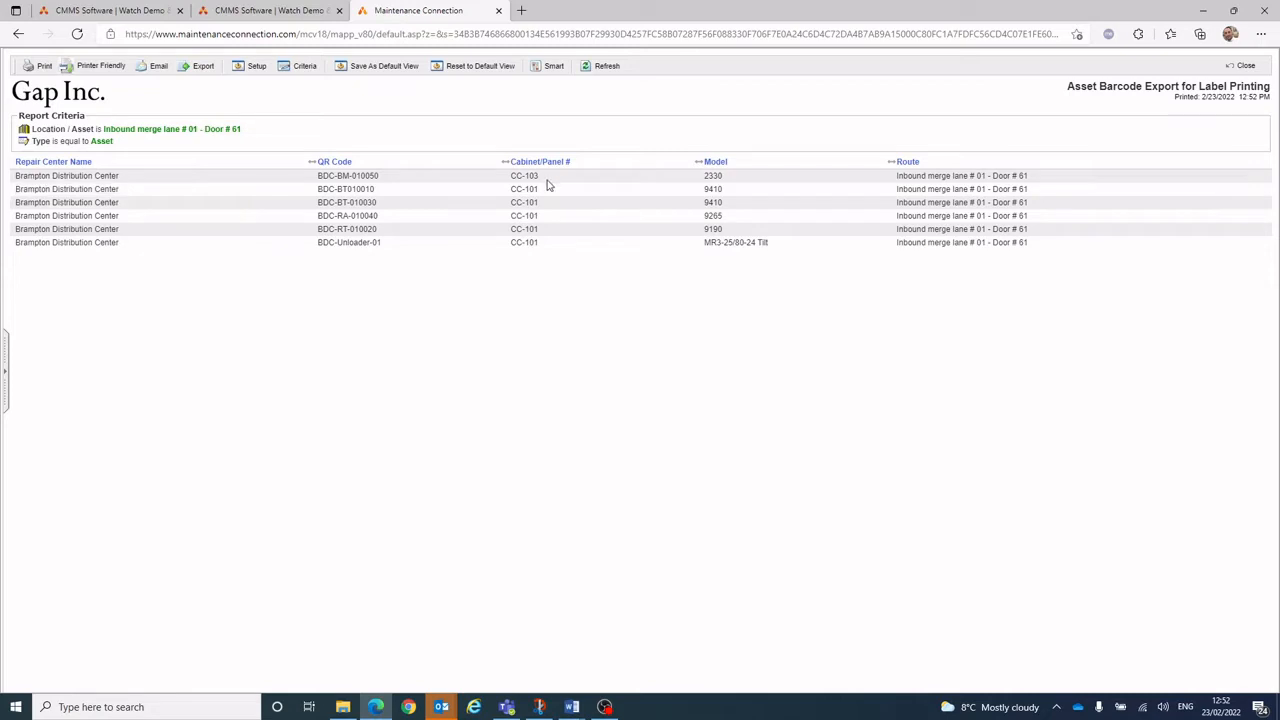
left_click_drag(546, 176, 512, 177)
left_click(545, 207)
left_click_drag(318, 177, 336, 176)
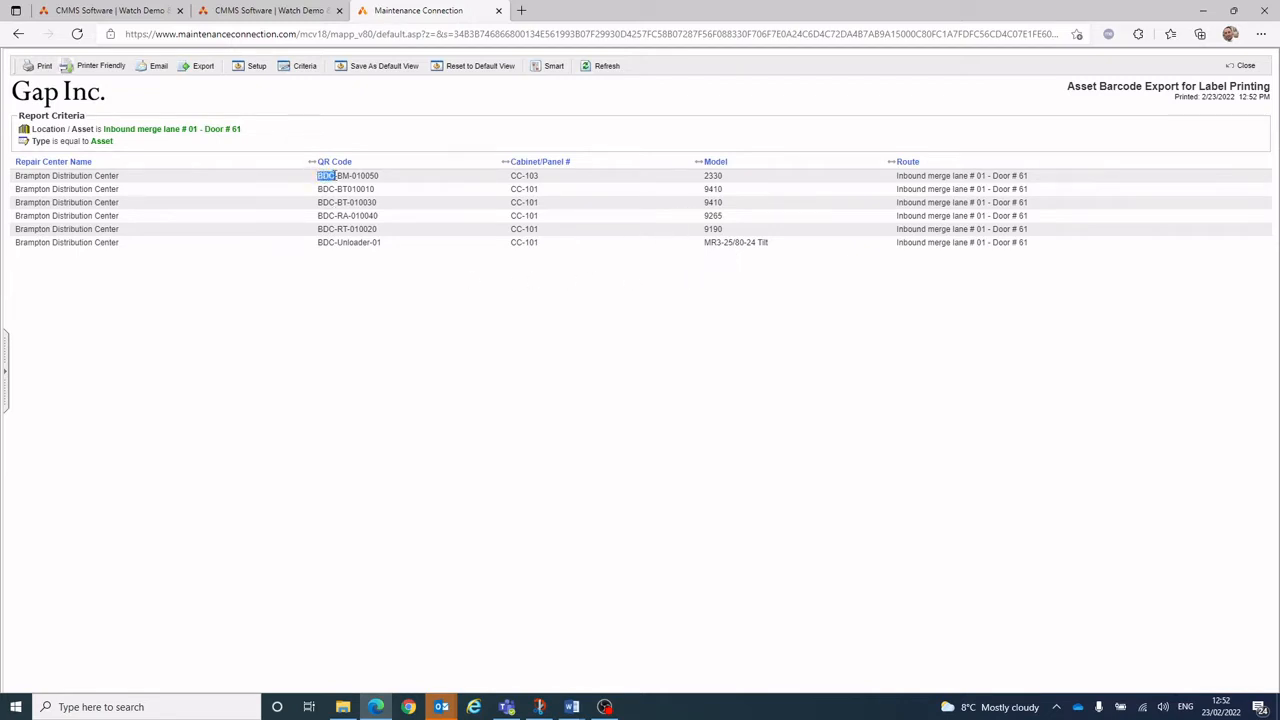
left_click(319, 176)
left_click_drag(320, 176, 381, 177)
left_click(339, 176)
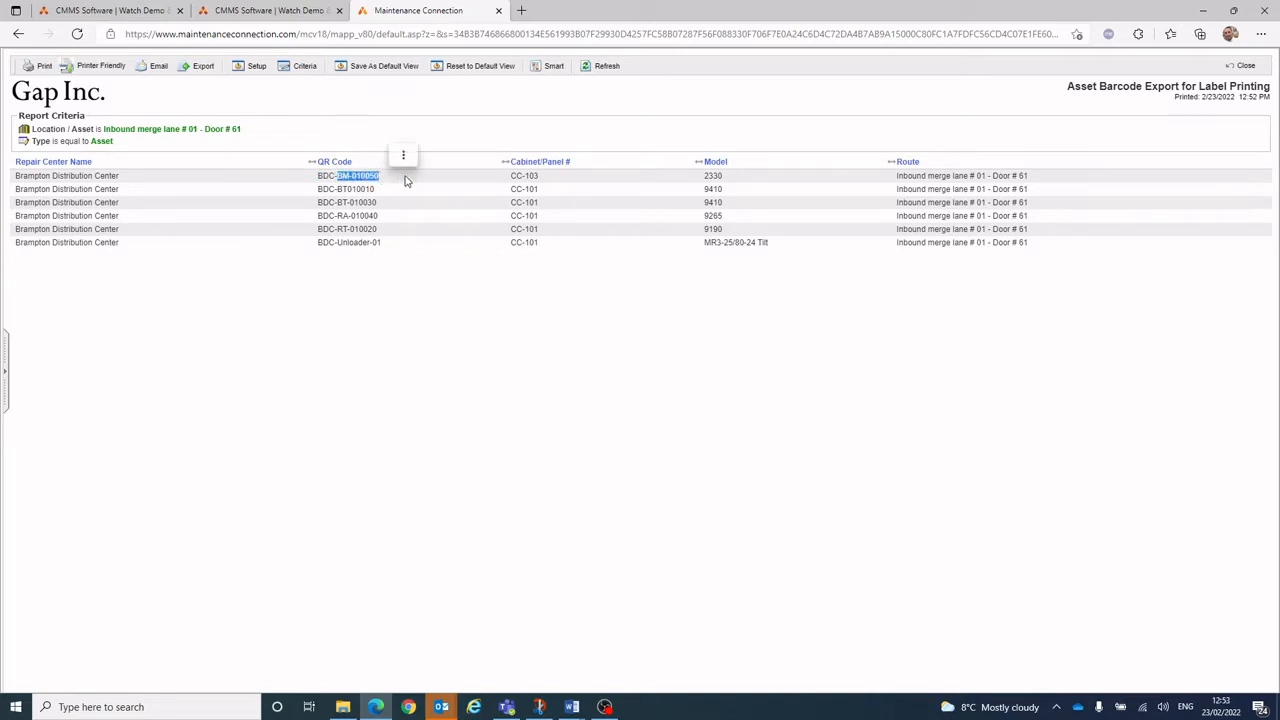
left_click(408, 178)
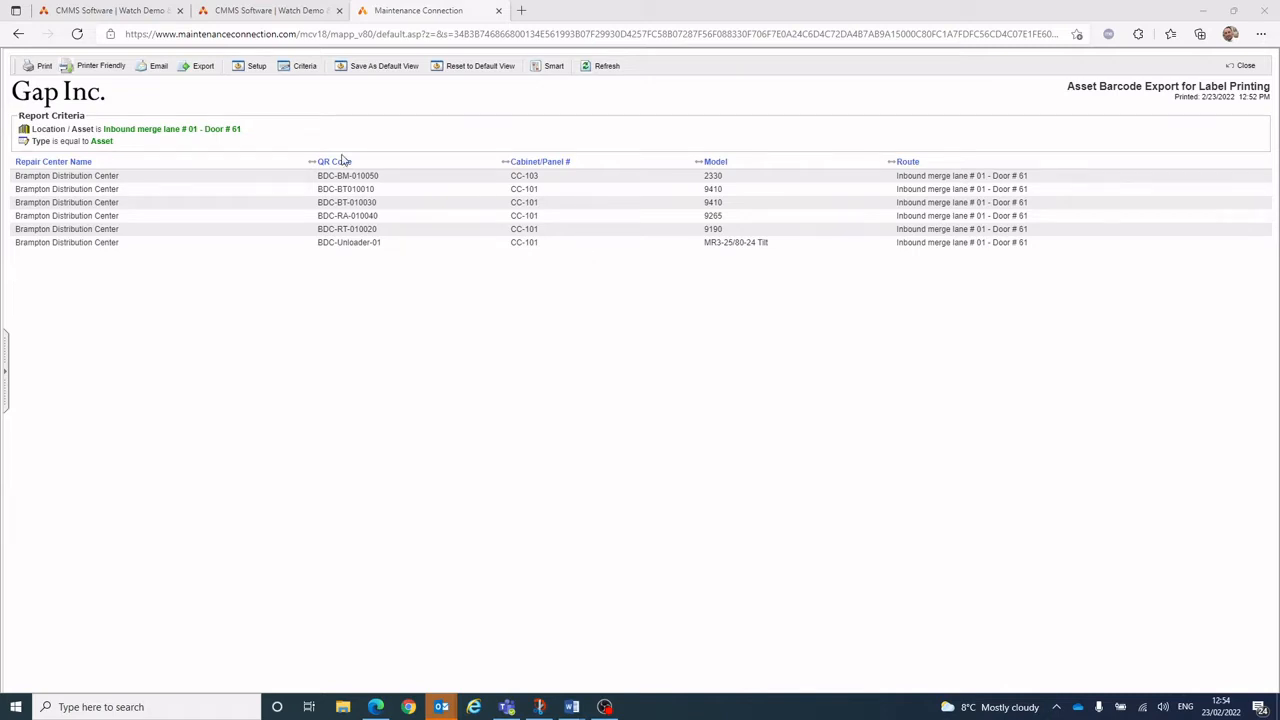
Export the barcode report as a comma-delimited (.csv) file and open the downloaded file in Excel.
left_click(191, 74)
left_click(191, 70)
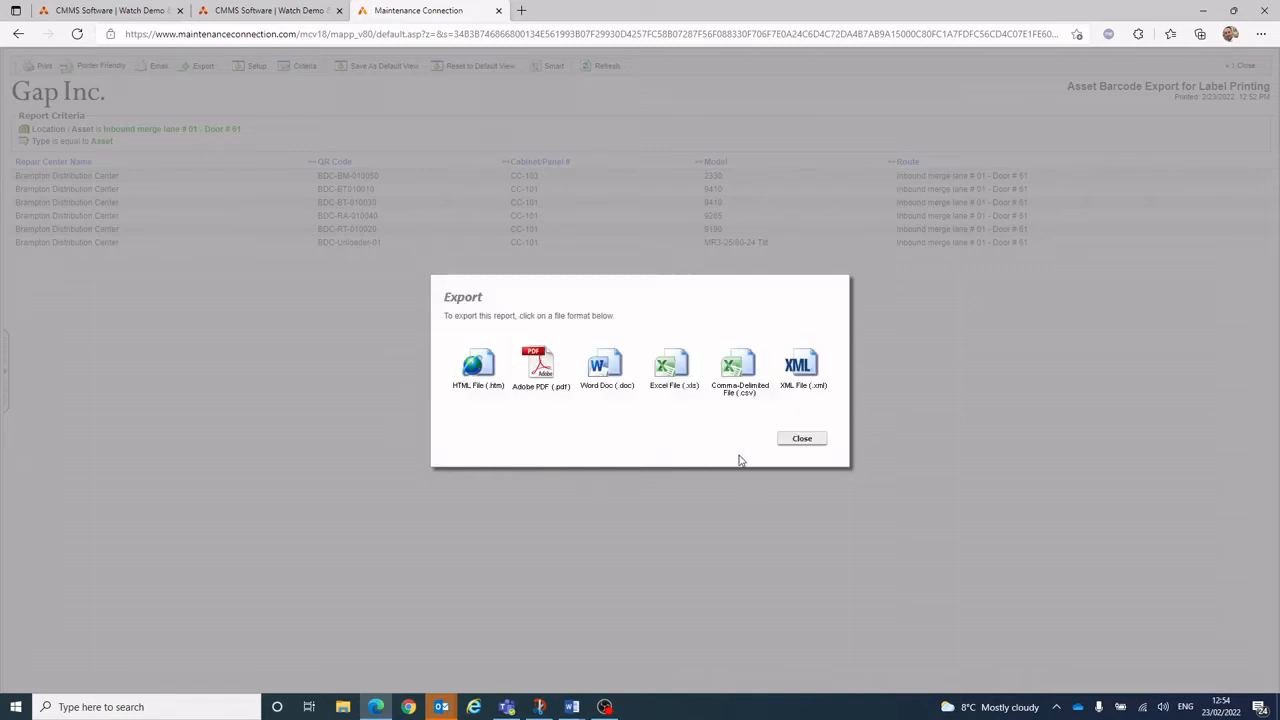
left_click(742, 374)
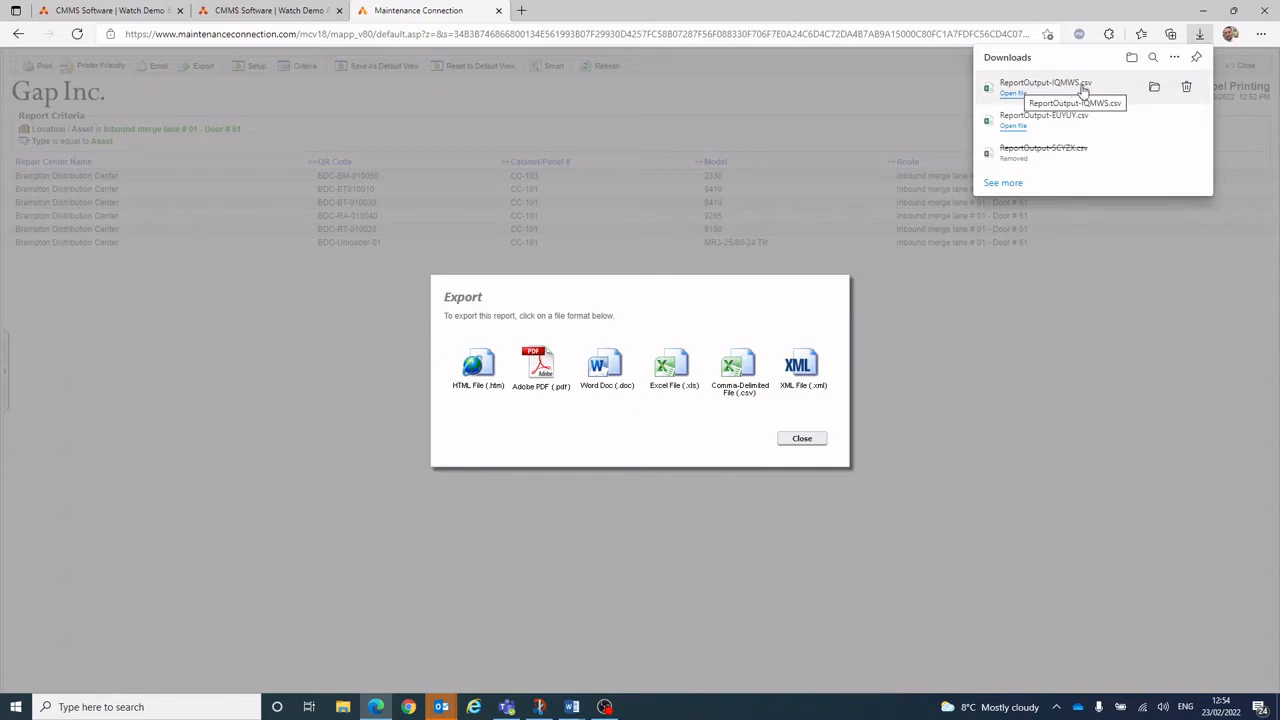
left_click(1013, 94)
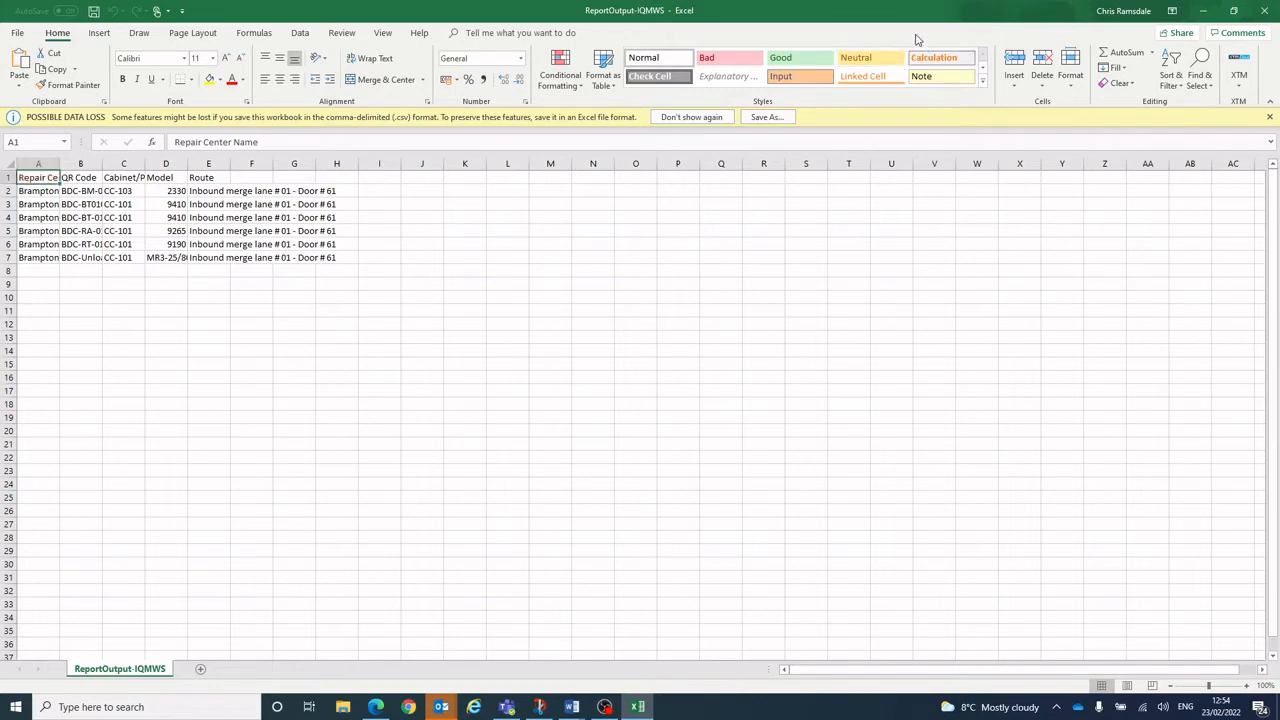
Rename the newest downloaded report, ReportOutput-IQMWS, to Inbound Merge 1 in the Downloads folder, closing it in Excel so the rename can complete.
left_click(342, 707)
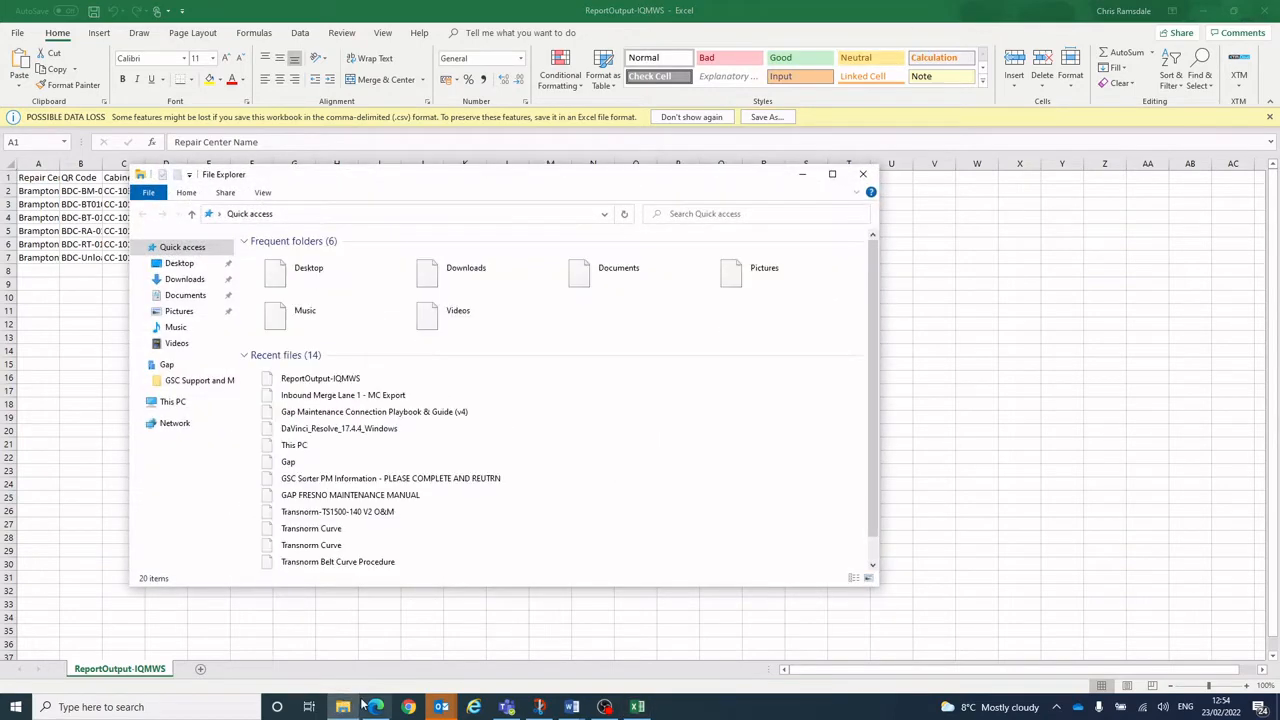
left_click(190, 280)
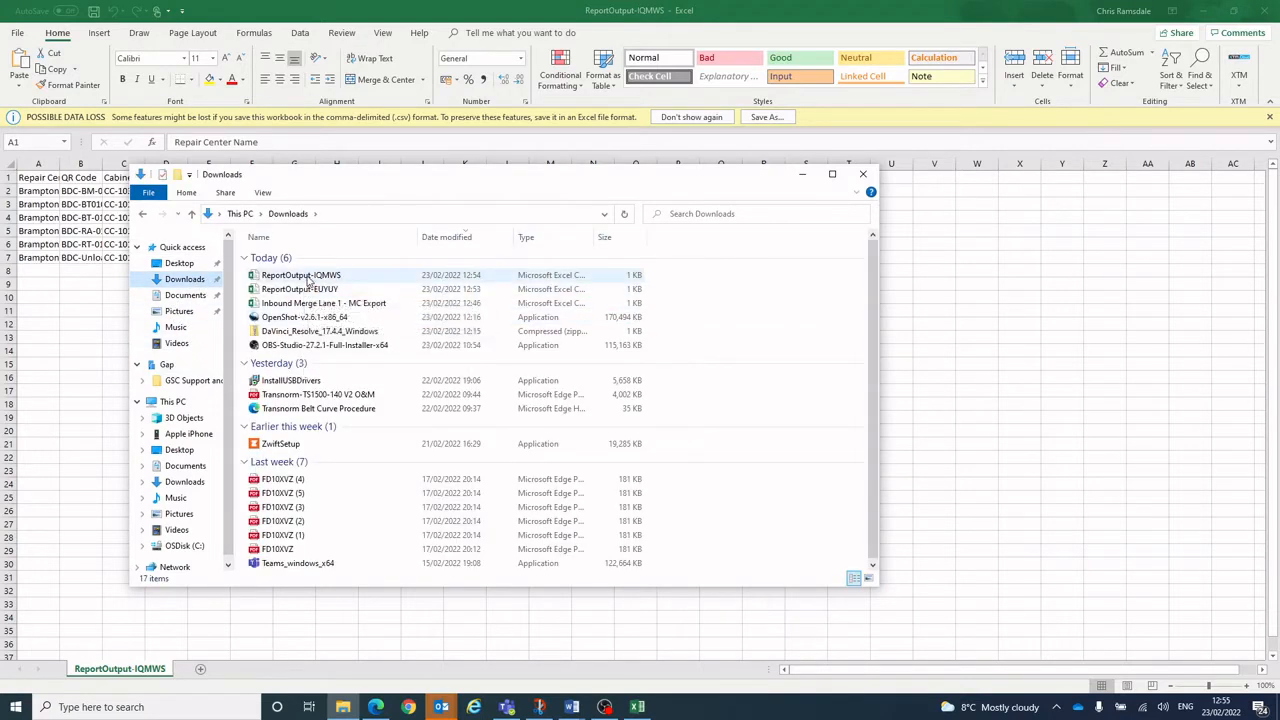
right_click(309, 279)
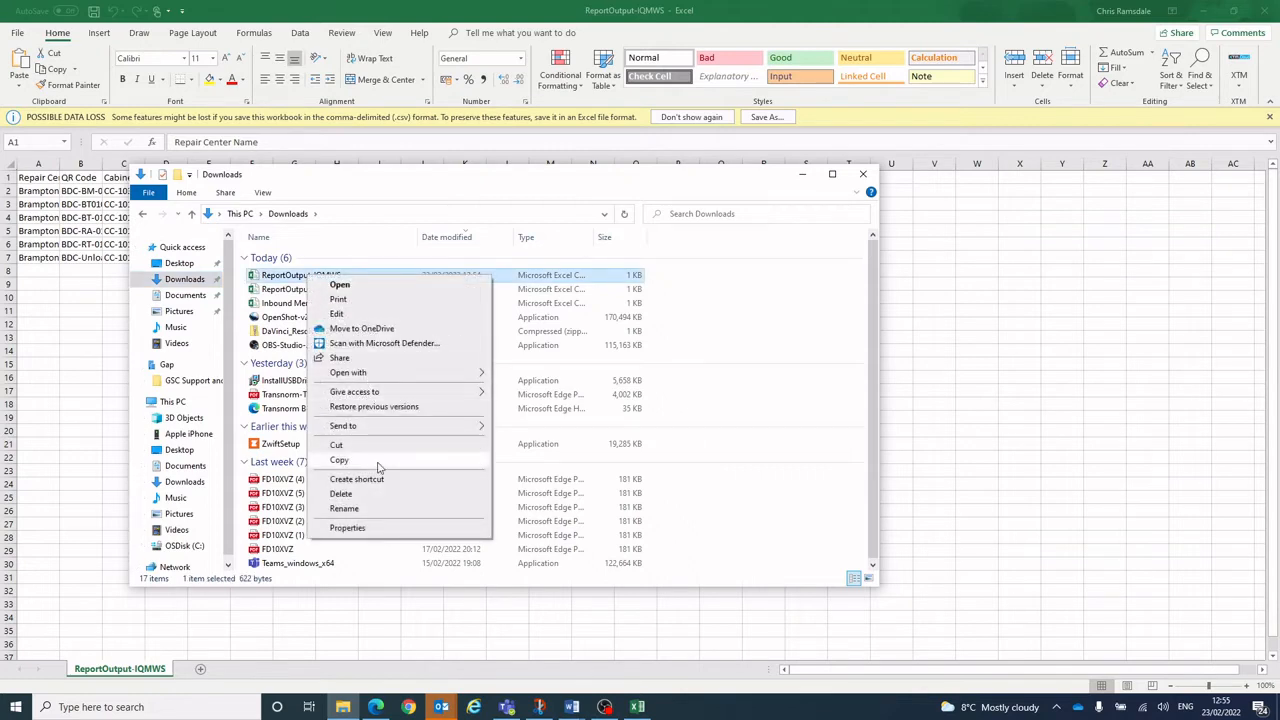
left_click(344, 509)
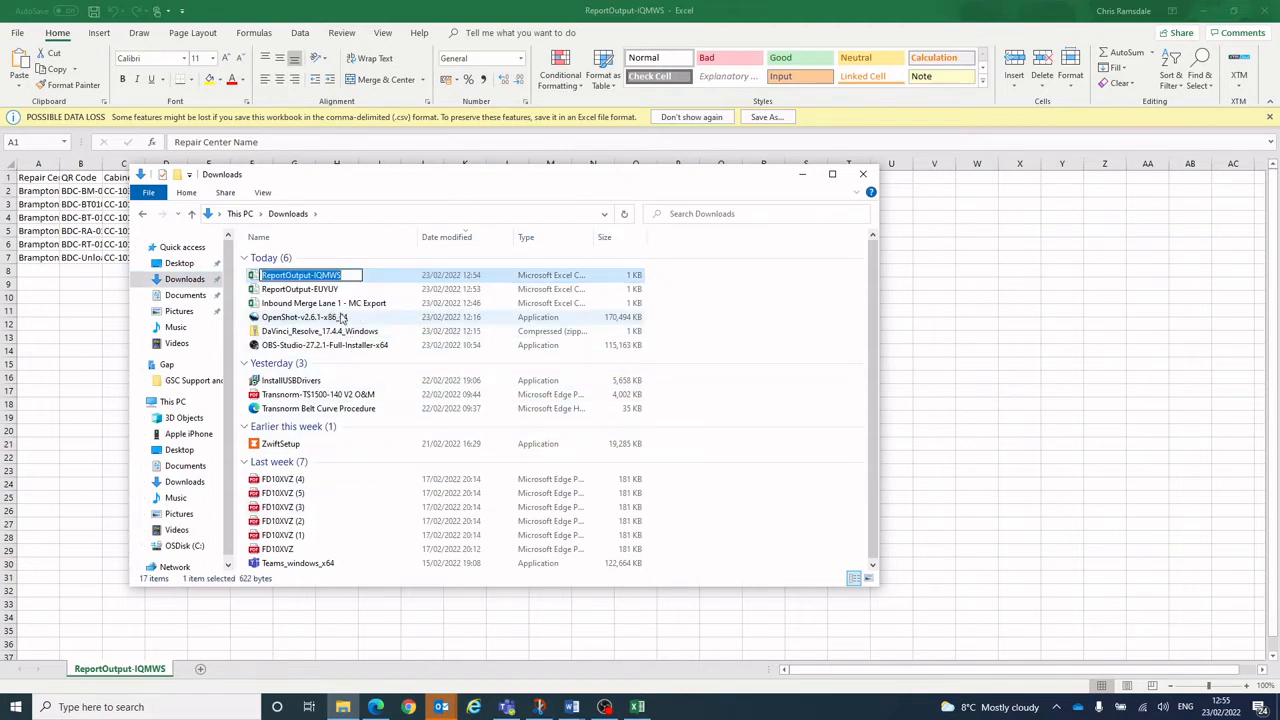
type("Inboun")
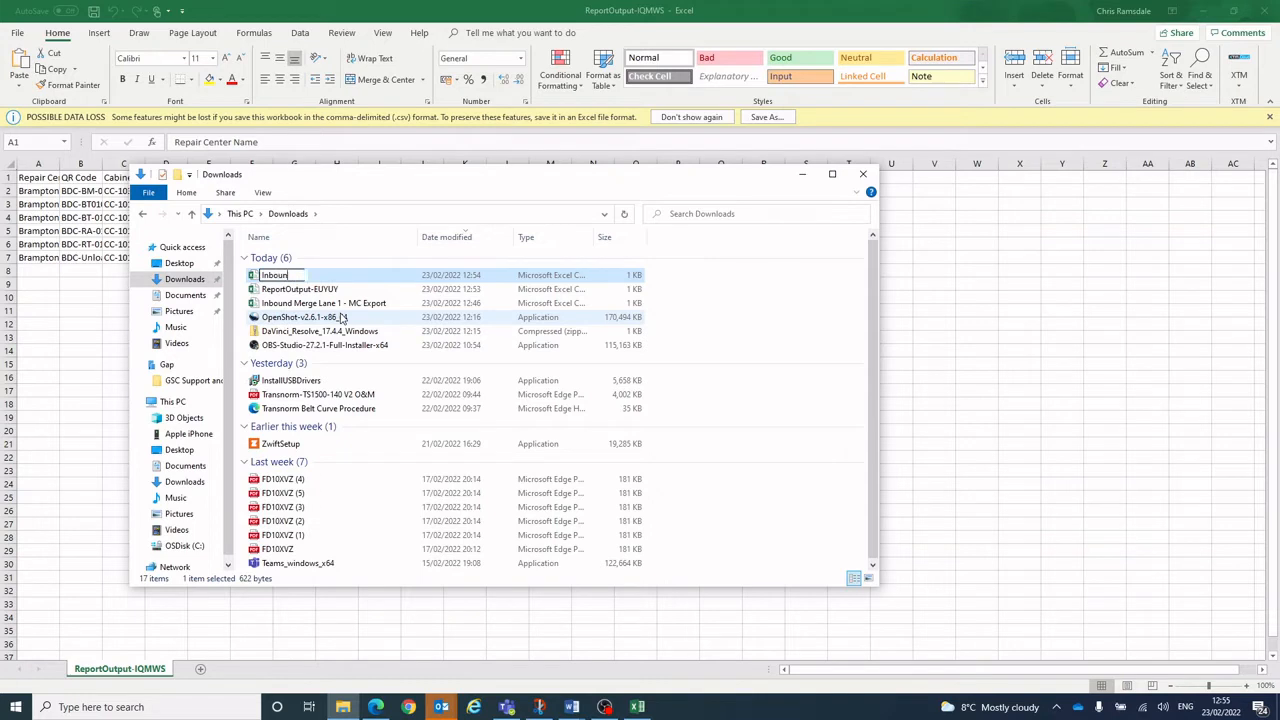
type("d Merge 1")
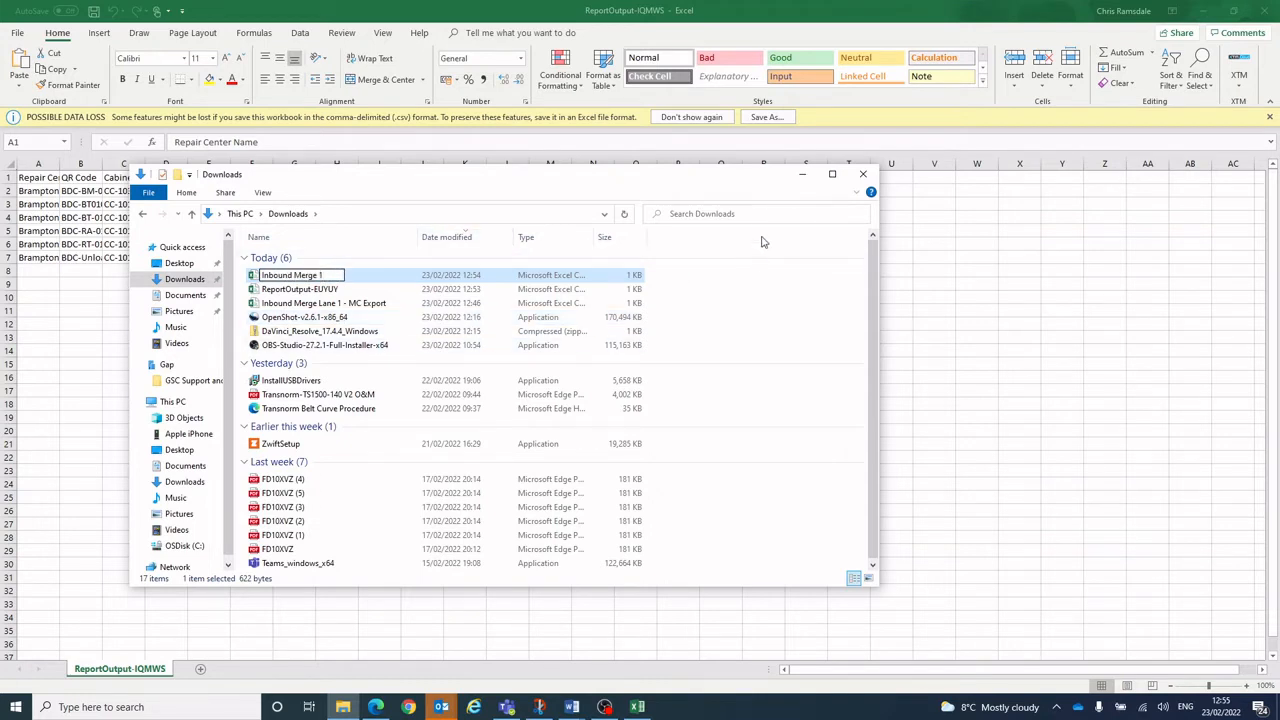
key("Return")
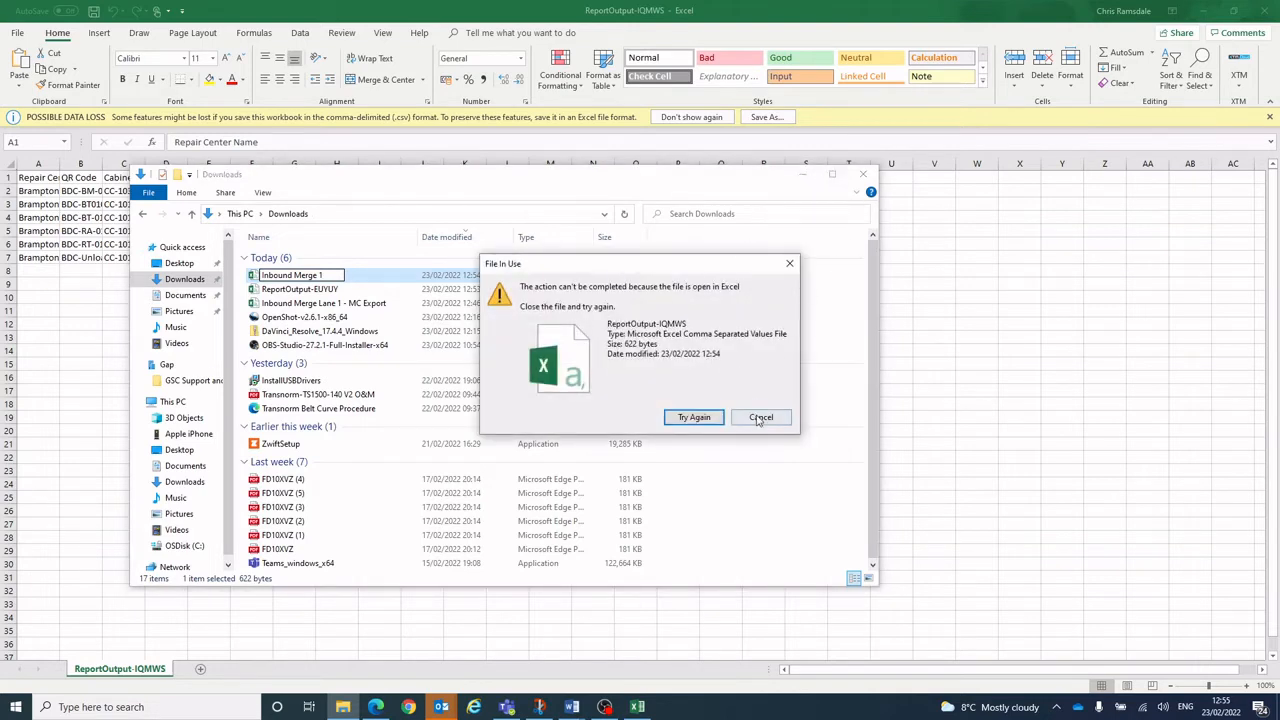
left_click(1260, 10)
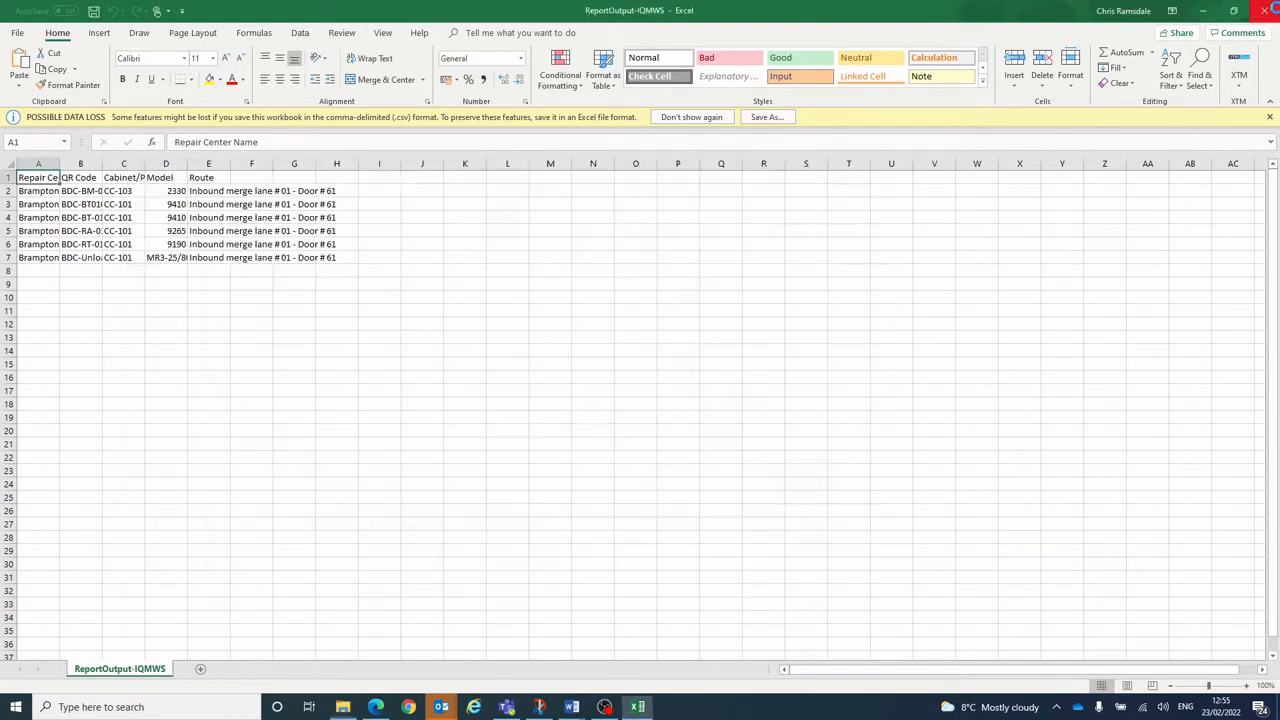
left_click(690, 418)
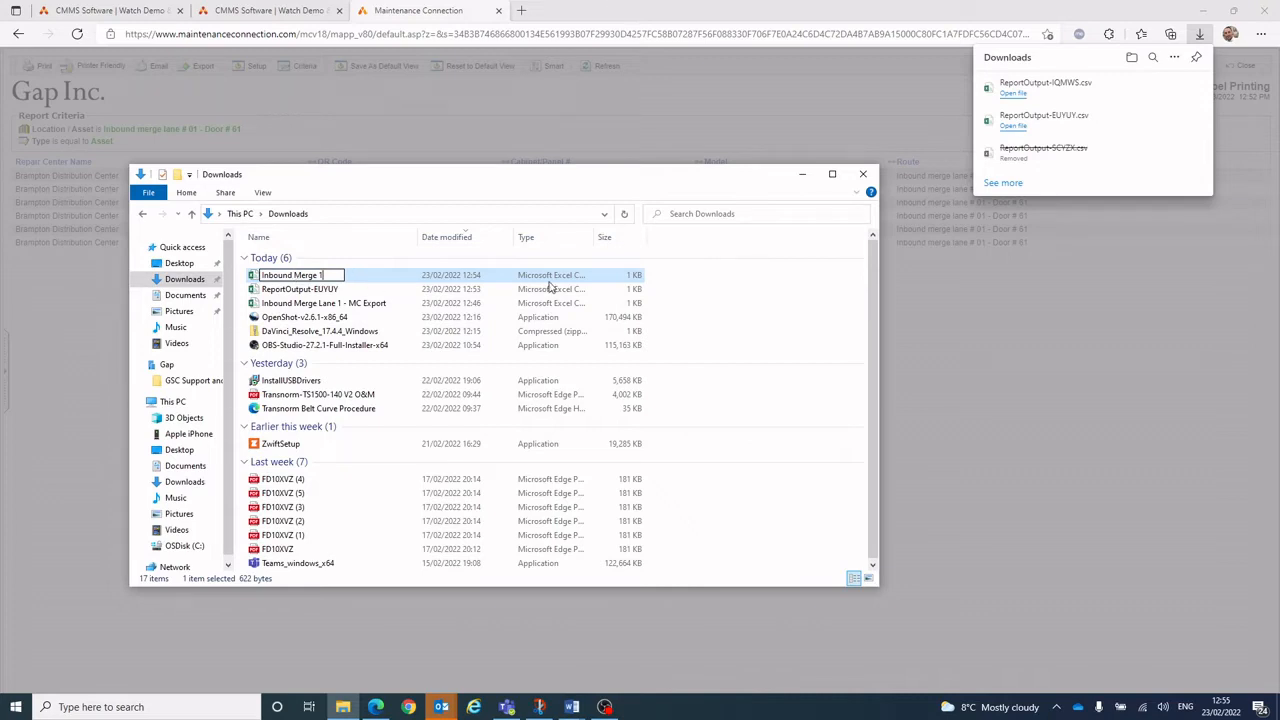
key("super+Down")
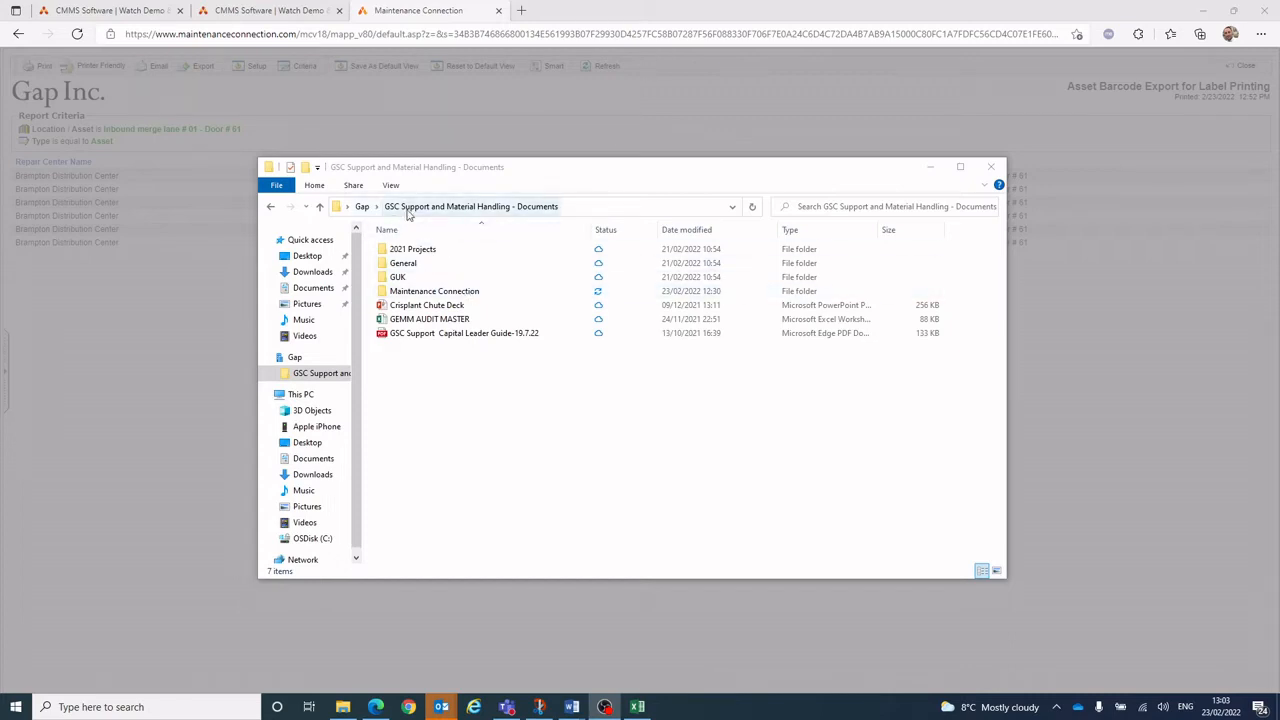
Open the MC Label Data Validation workbook from the Labels folder inside Maintenance Connection and enable its content.
double_click(464, 292)
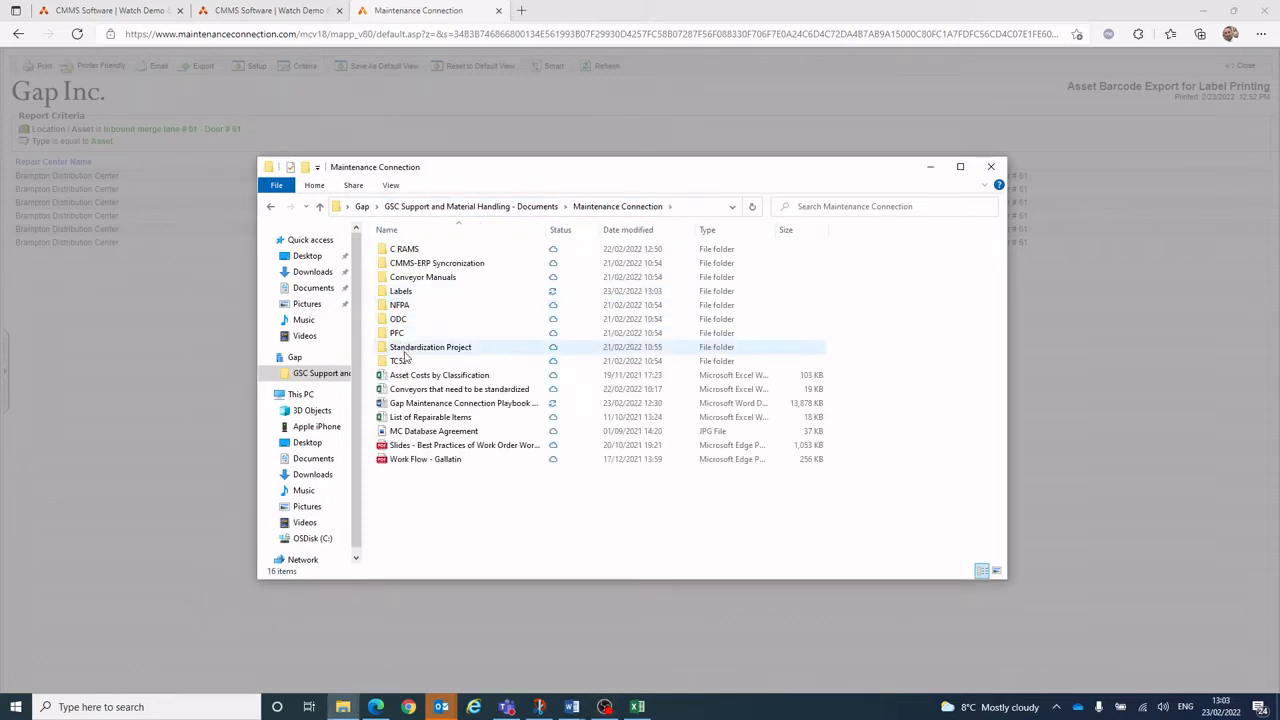
double_click(405, 292)
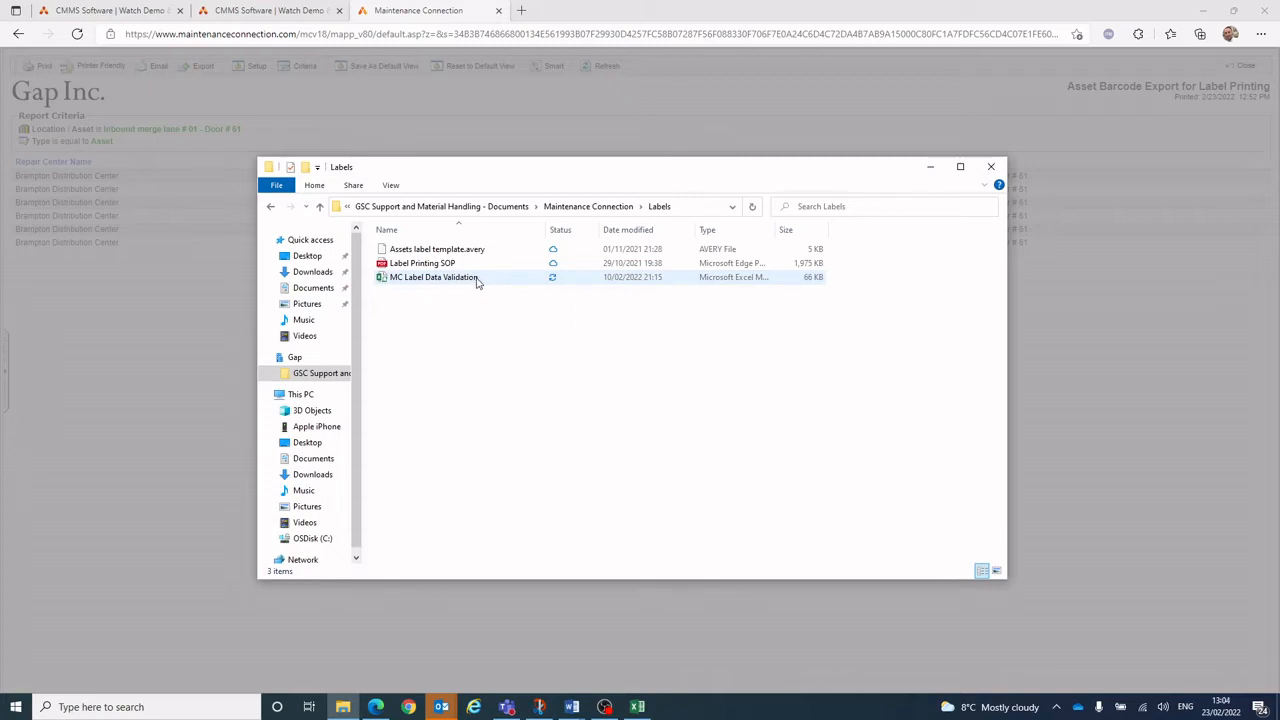
double_click(477, 281)
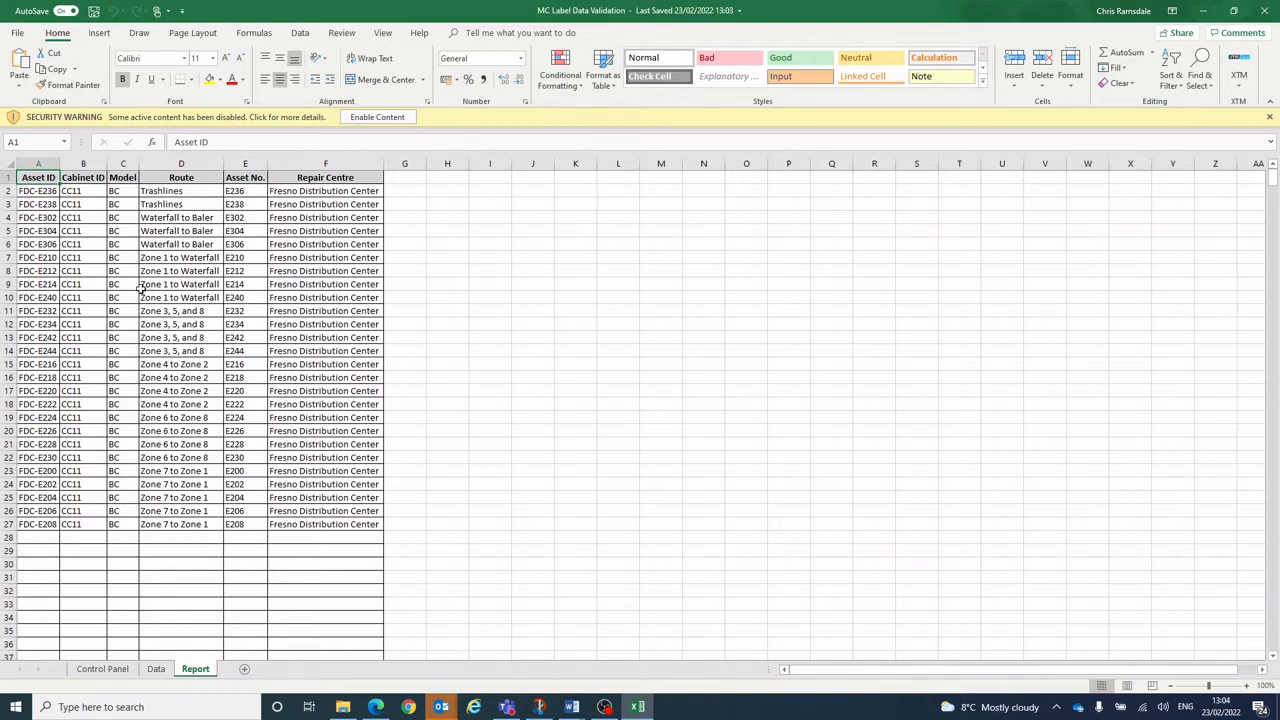
left_click(377, 118)
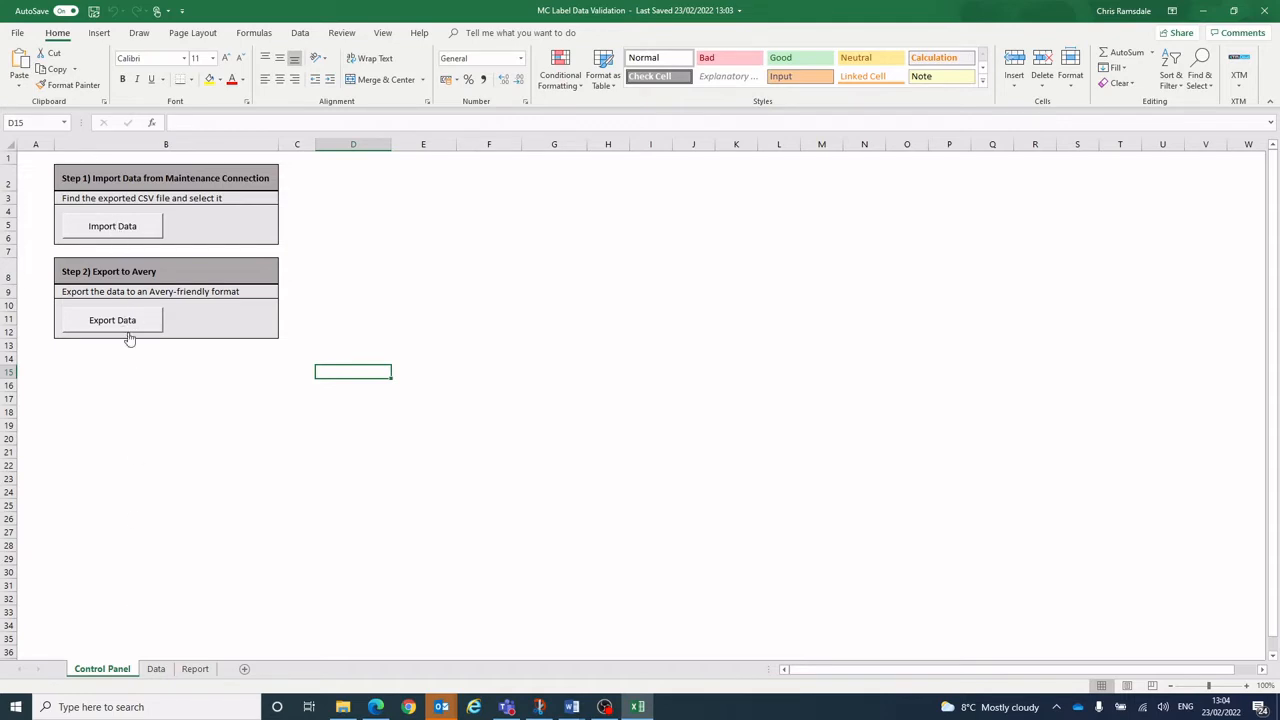
Import the Inbound Merge 1 file from Downloads into the label data validation workbook.
left_click(116, 232)
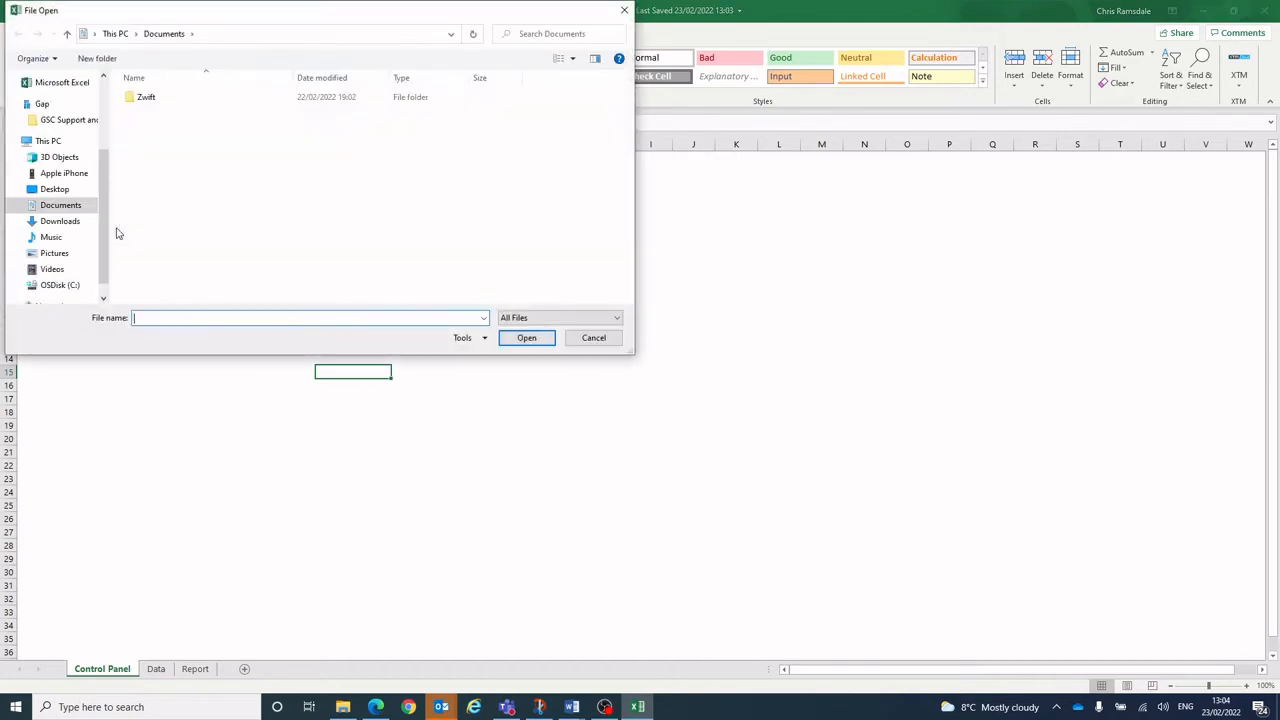
left_click(61, 222)
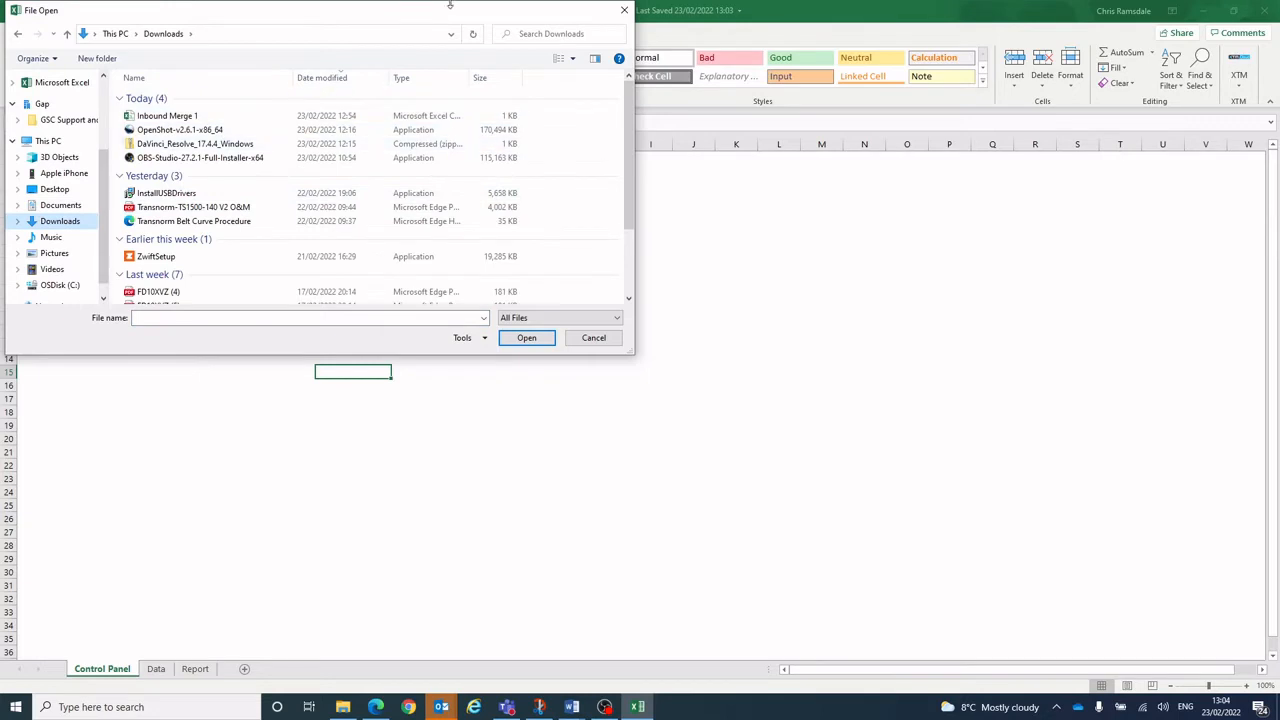
left_click_drag(451, 19, 770, 98)
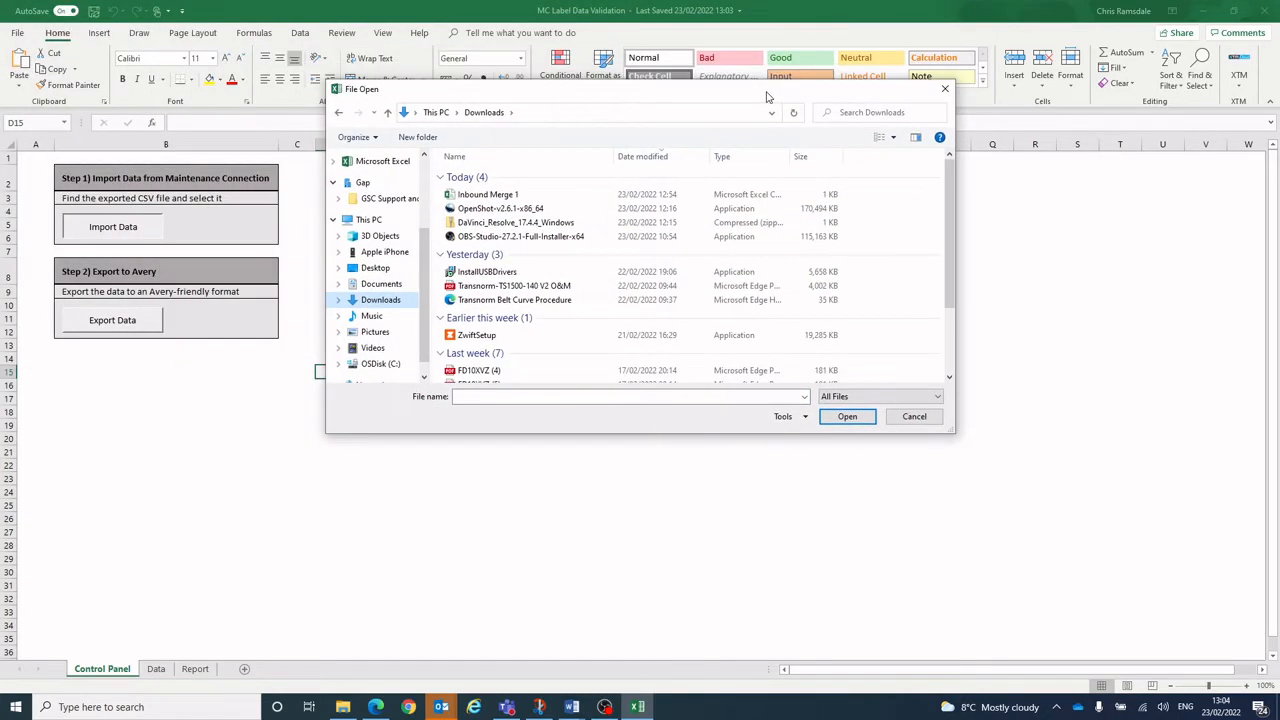
left_click(503, 196)
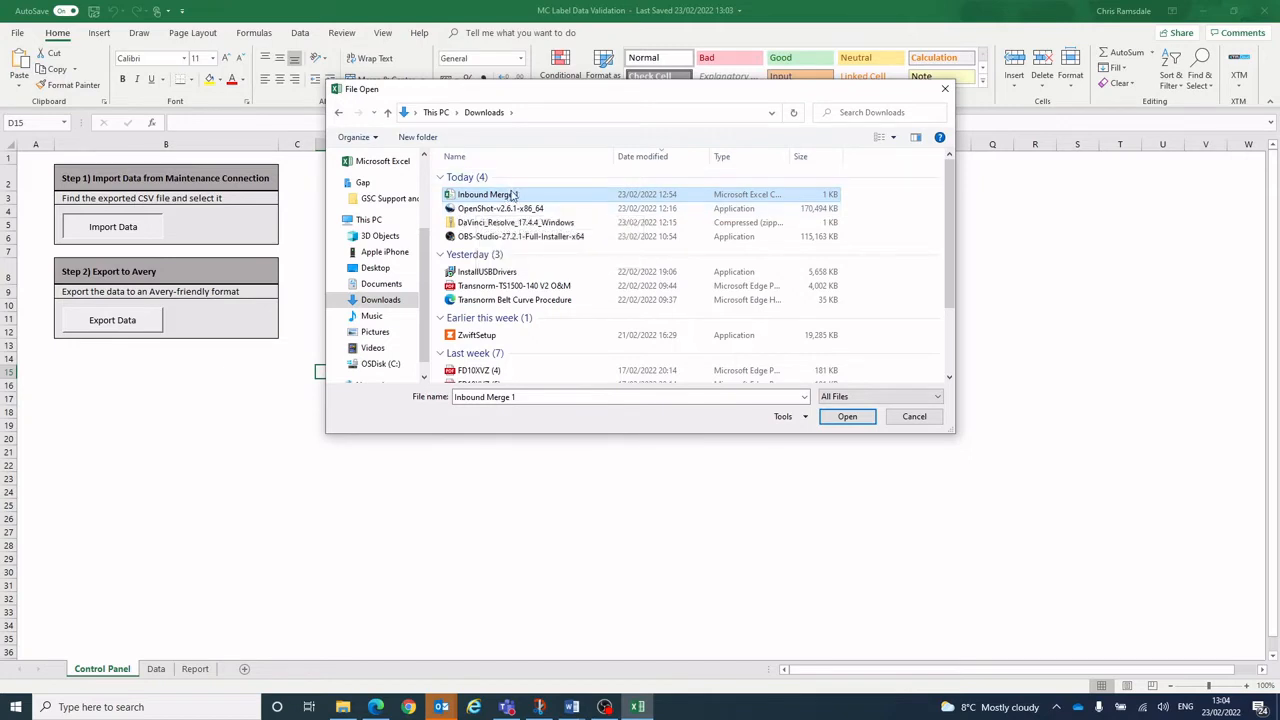
left_click(845, 418)
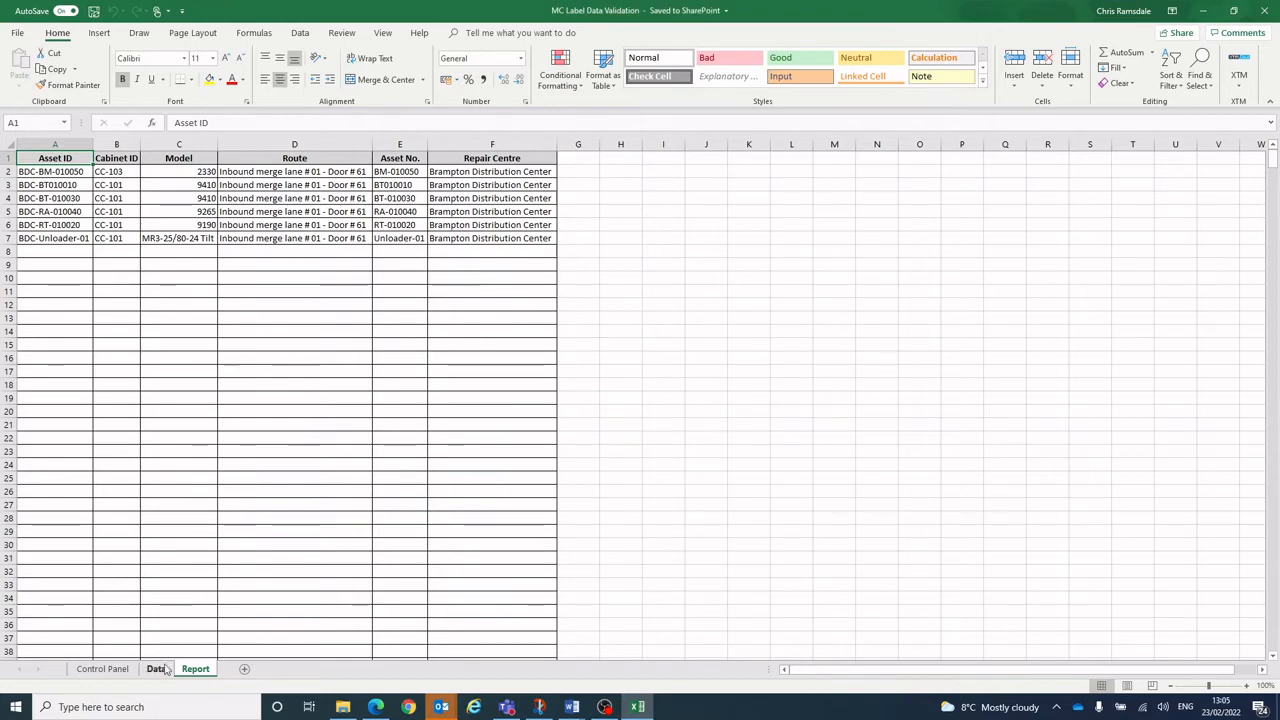
Export the imported data to an Avery-friendly format and show the Downloads folder in File Explorer.
left_click(108, 669)
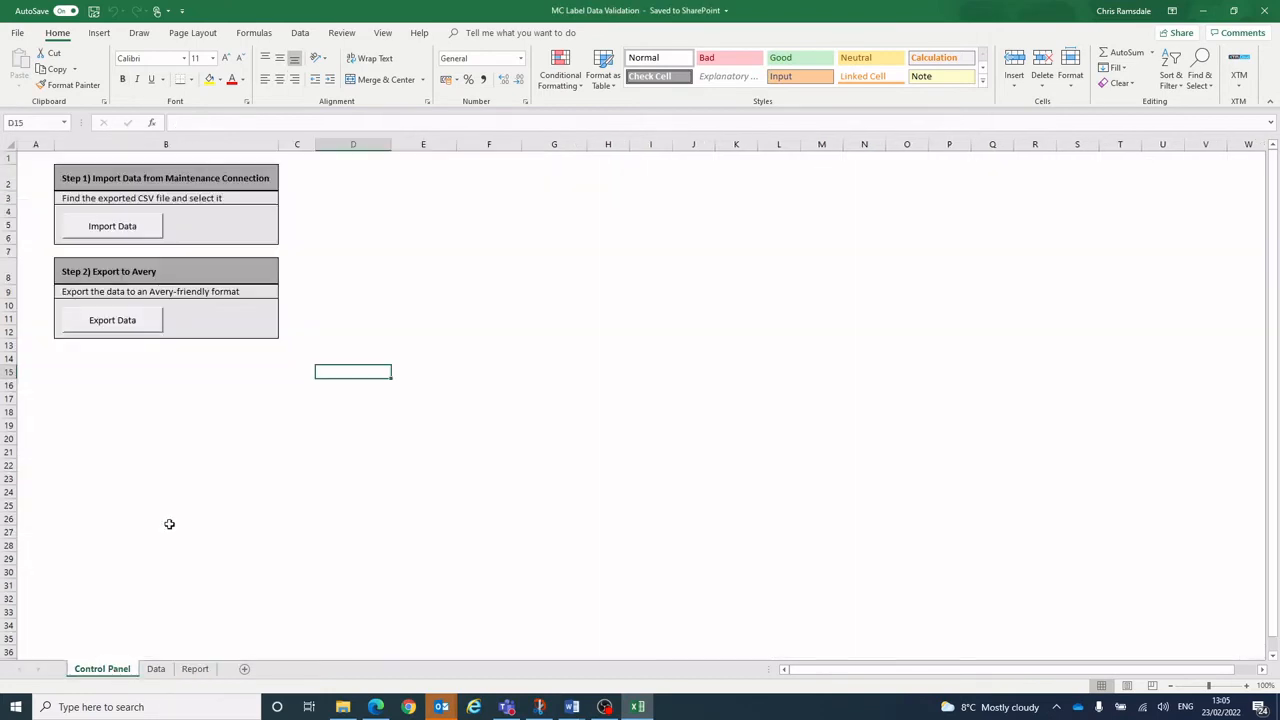
left_click(128, 326)
left_click(342, 707)
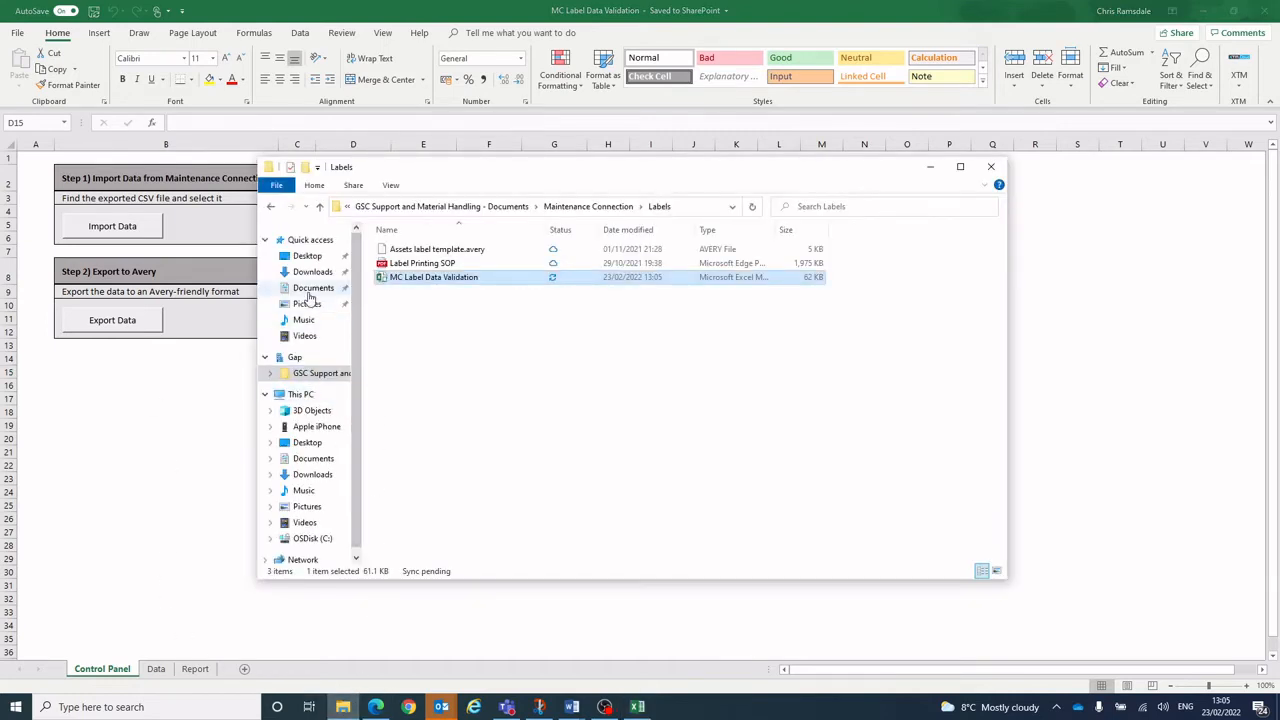
left_click(320, 272)
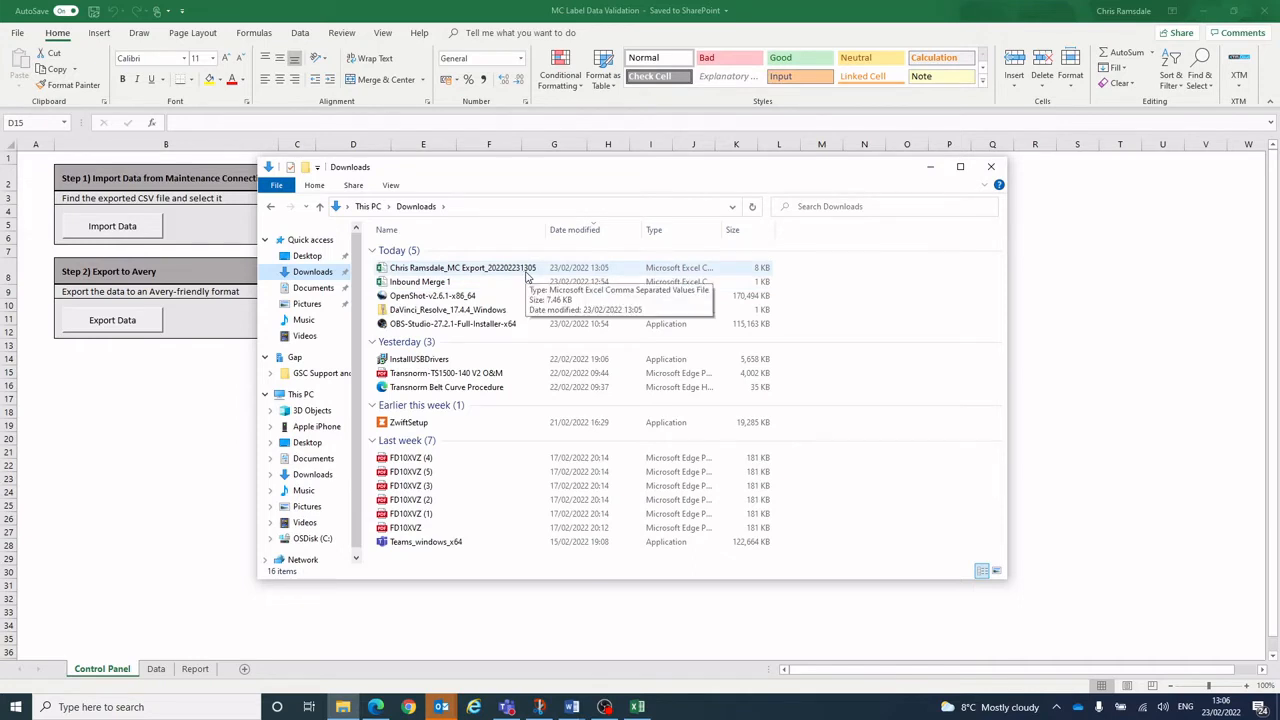
Rename the newly exported MC Export file in Downloads to Inbound Merge 1 - Label Upload.
right_click(450, 267)
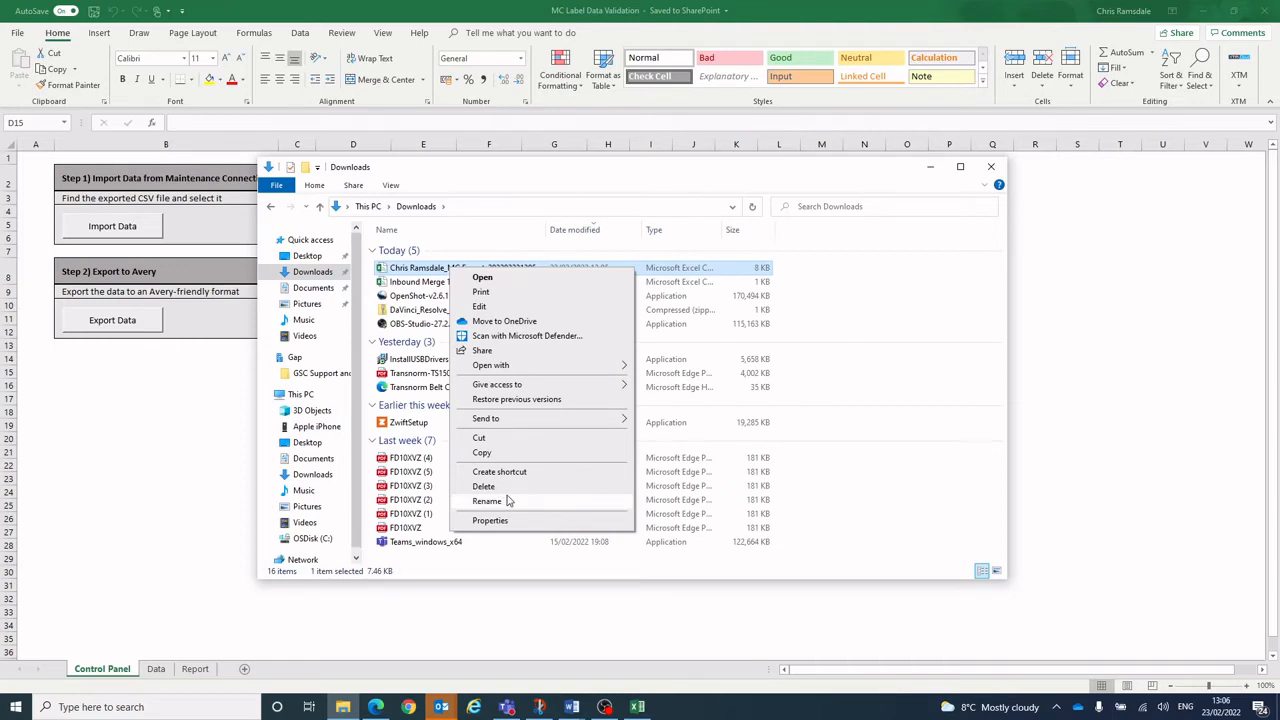
left_click(503, 502)
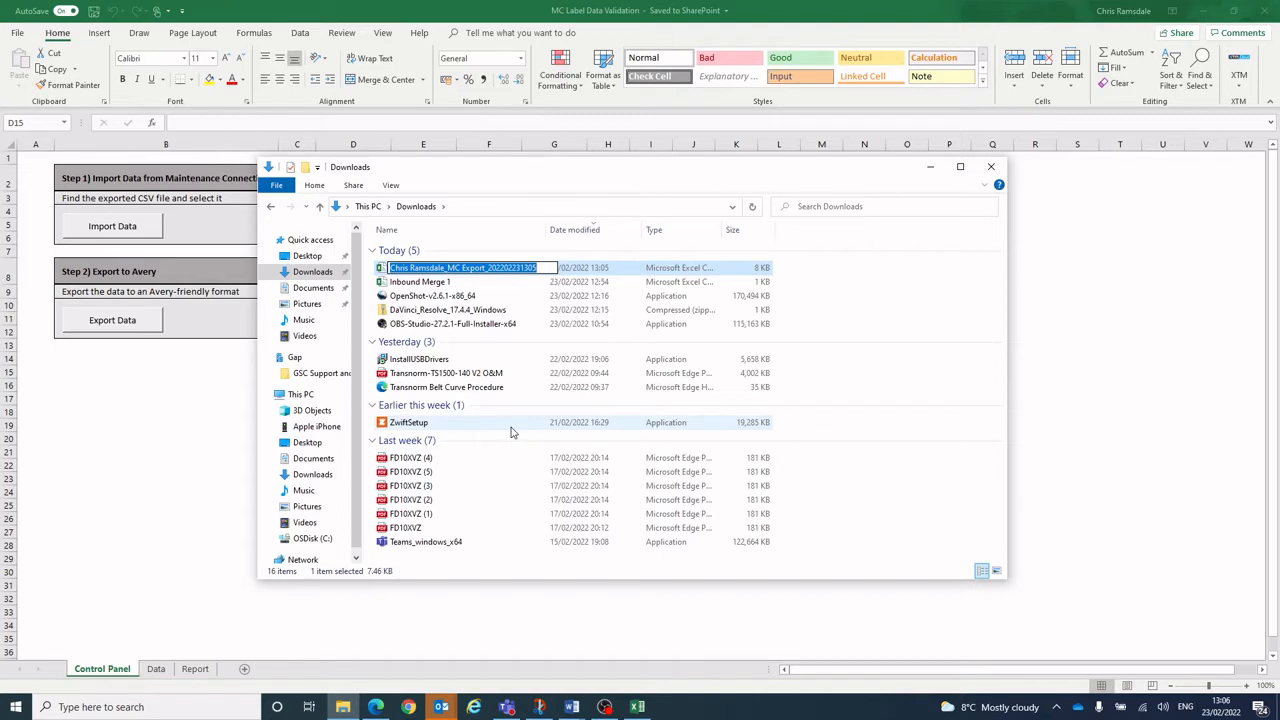
type("Inb")
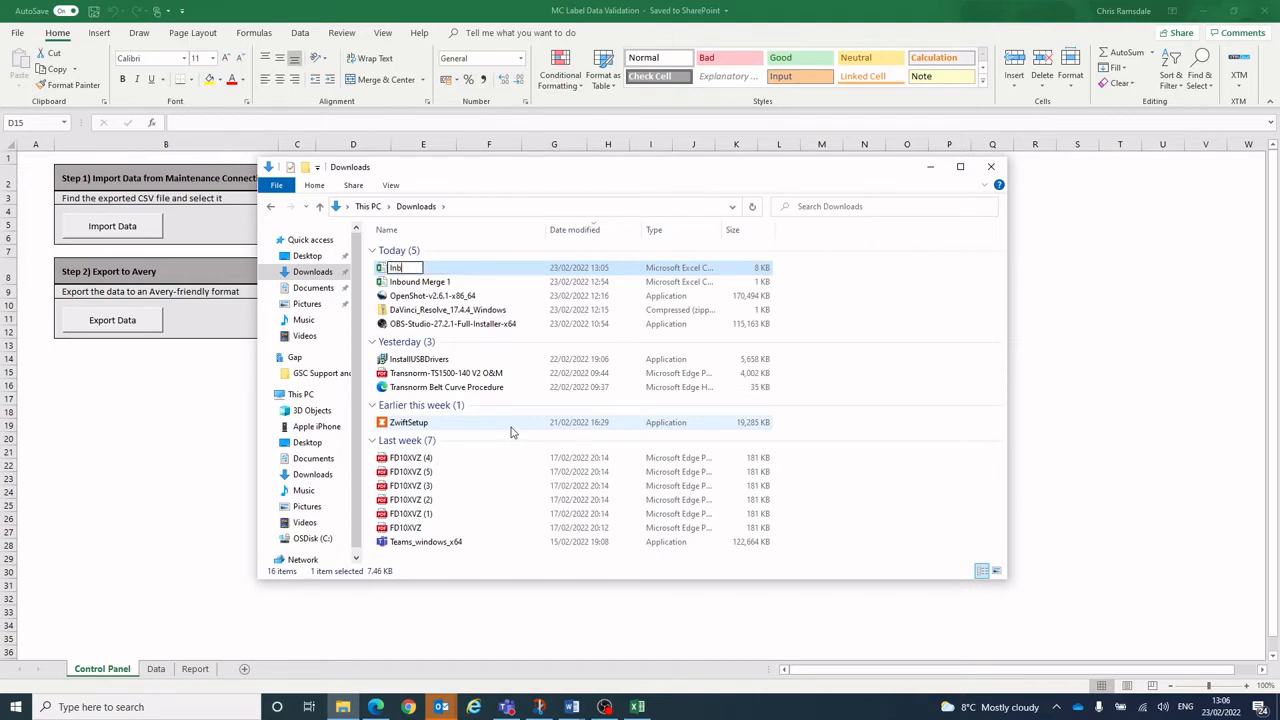
type("ound Merge 1")
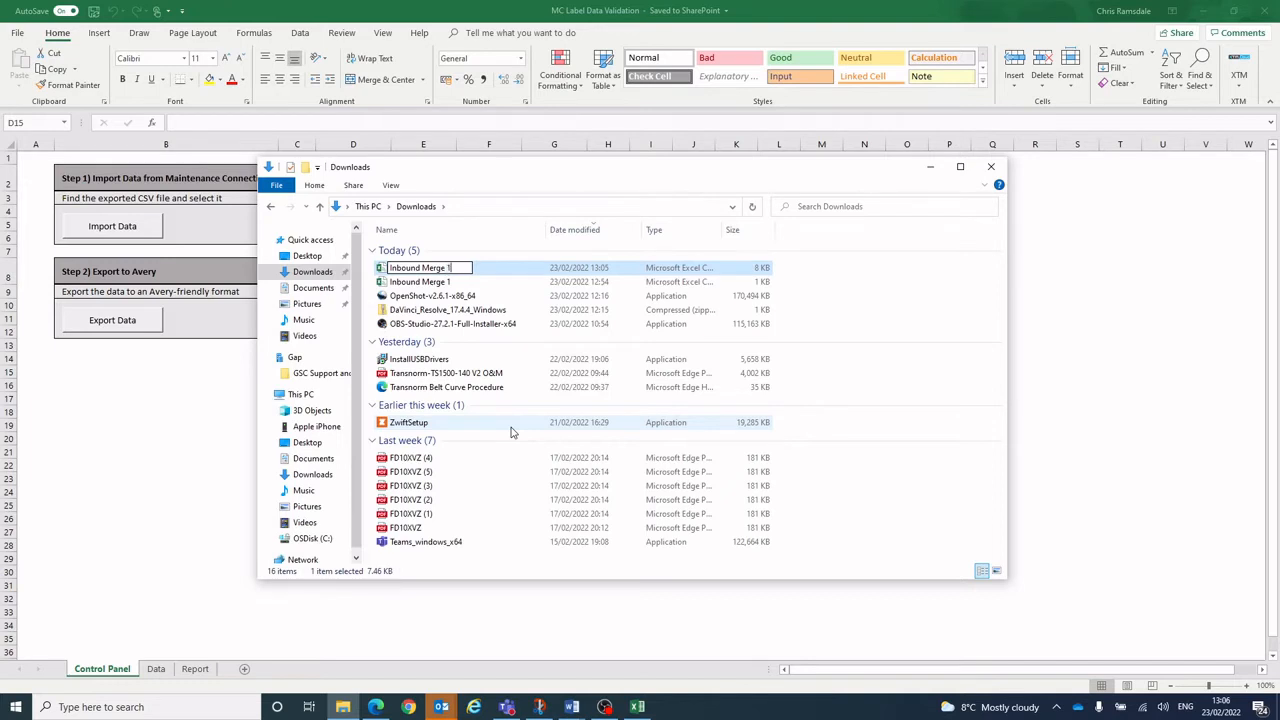
type(" - Label Upload")
left_click(843, 281)
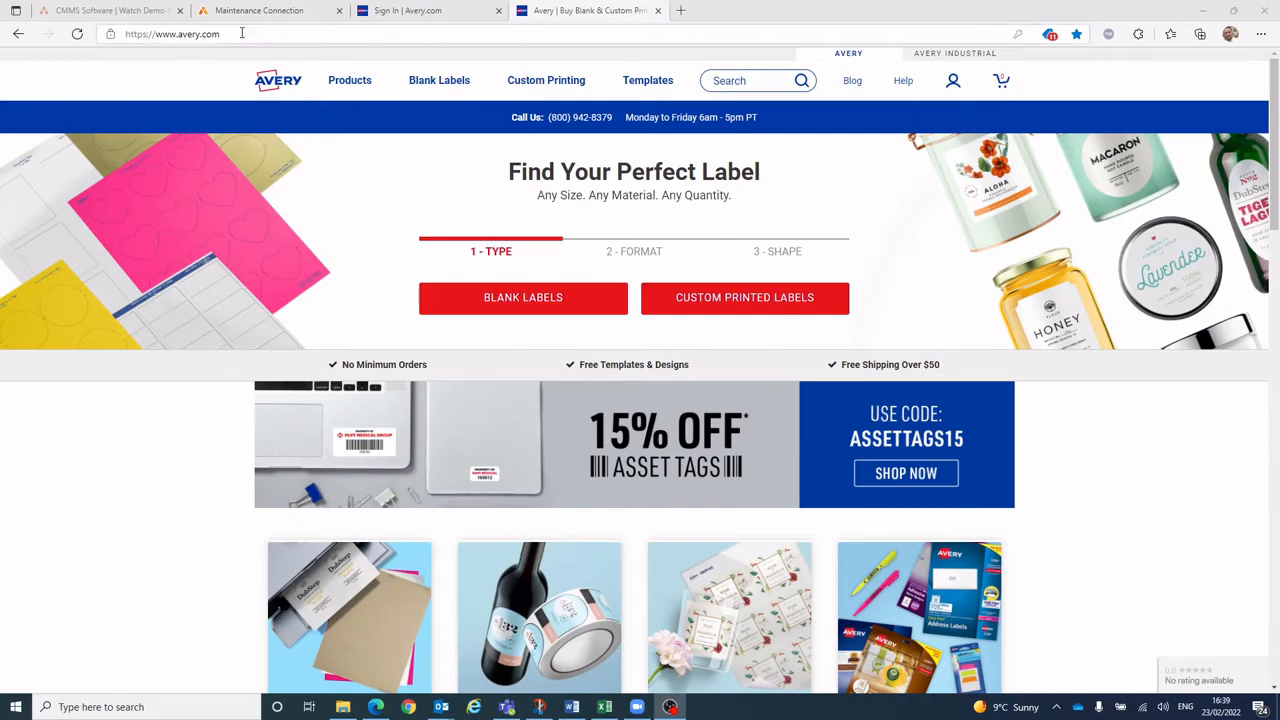
left_click_drag(244, 34, 156, 34)
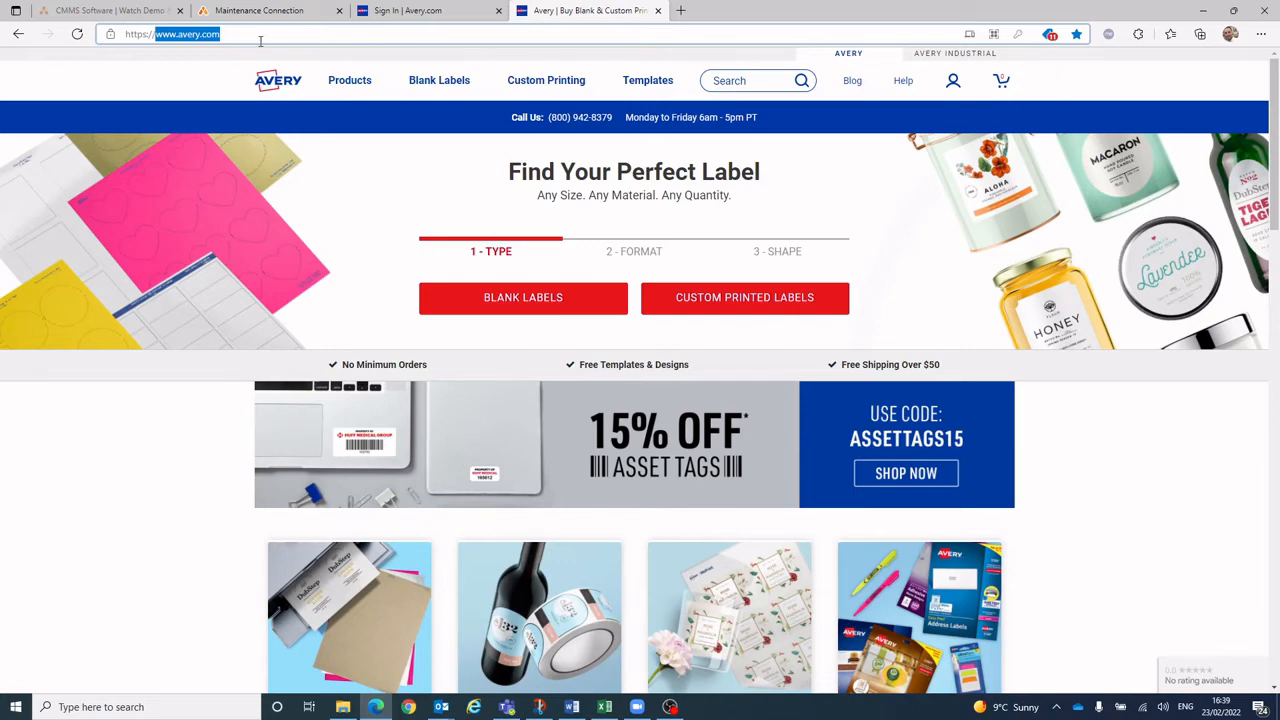
left_click(955, 88)
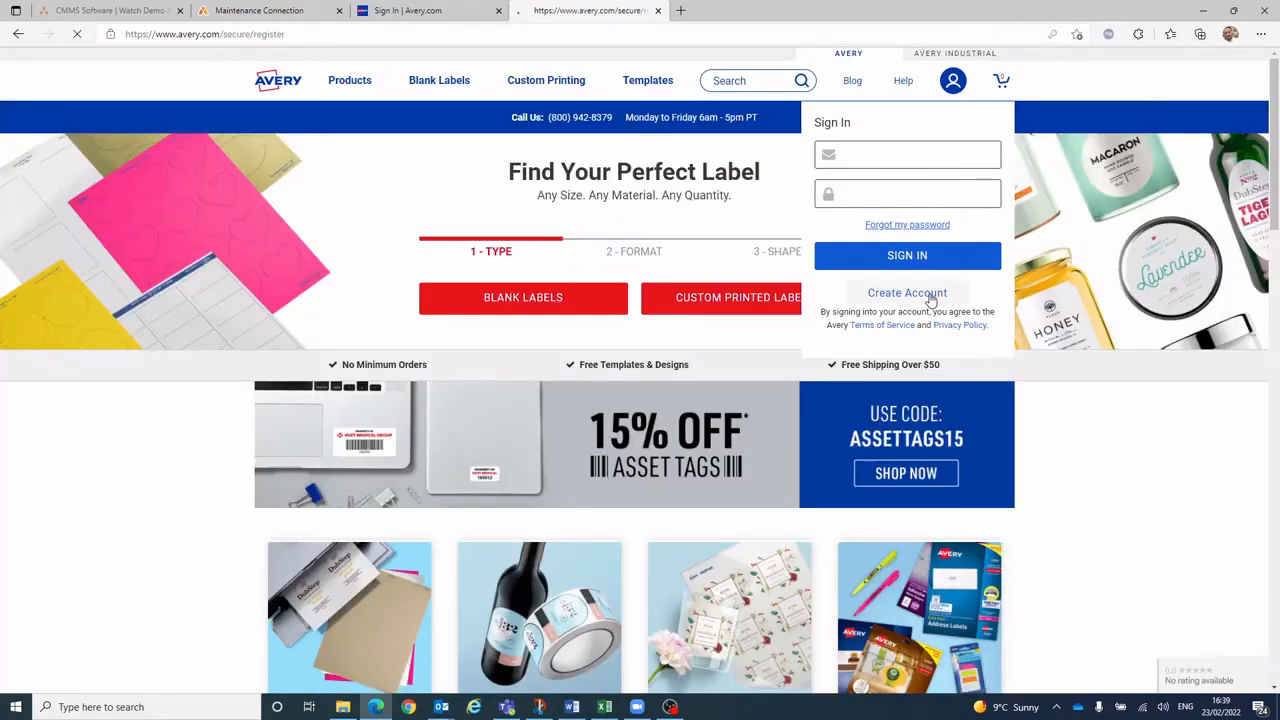
left_click(930, 296)
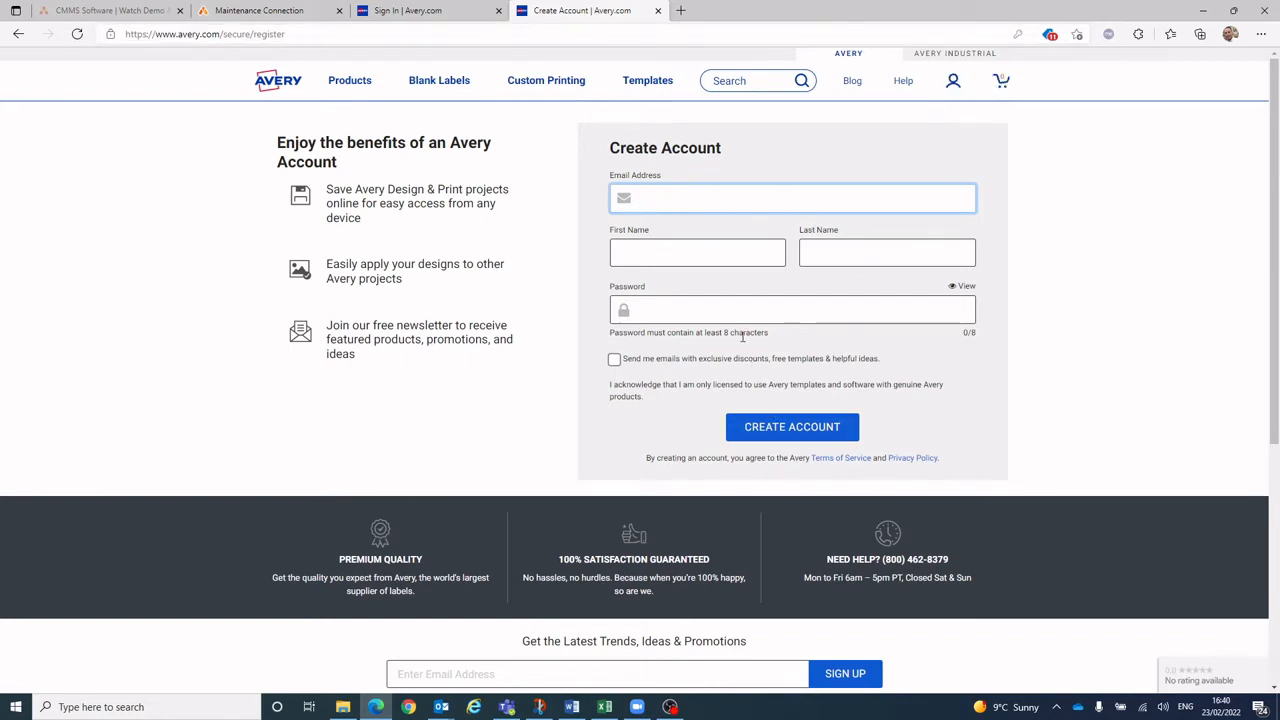
Sign in to the existing Avery account, filling in the account e-mail and password.
left_click(953, 81)
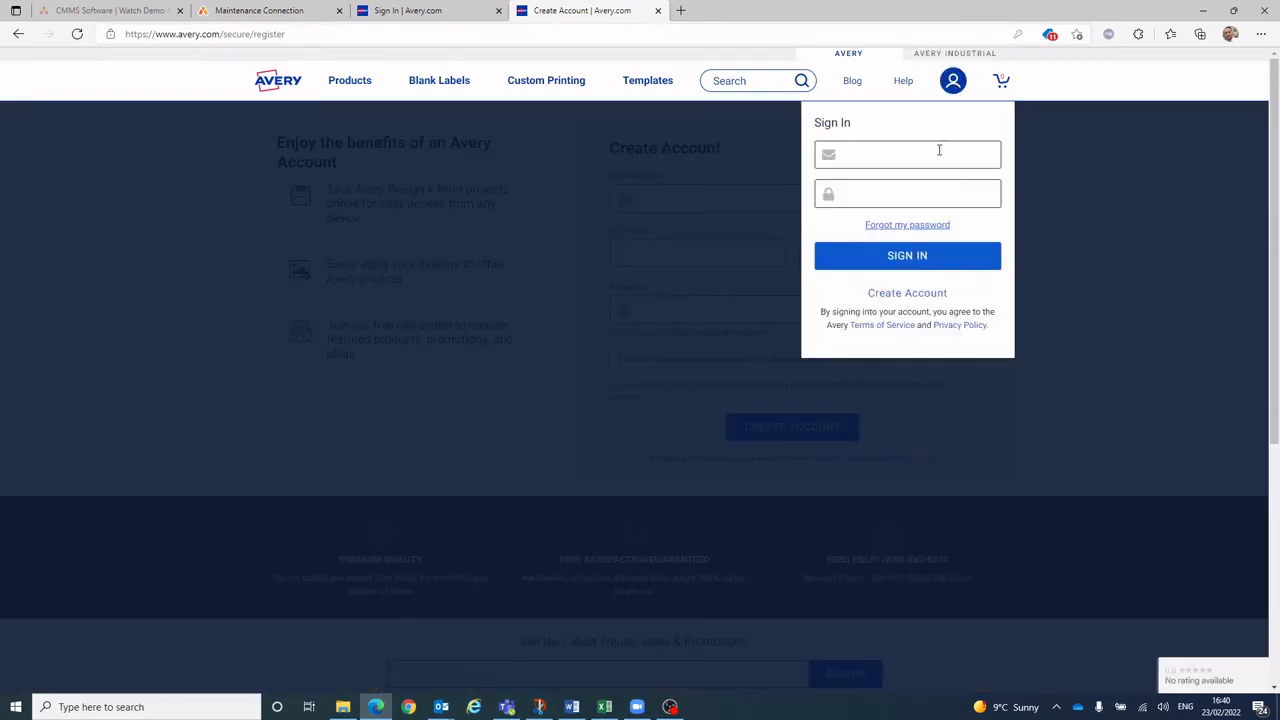
left_click(939, 150)
left_click(888, 206)
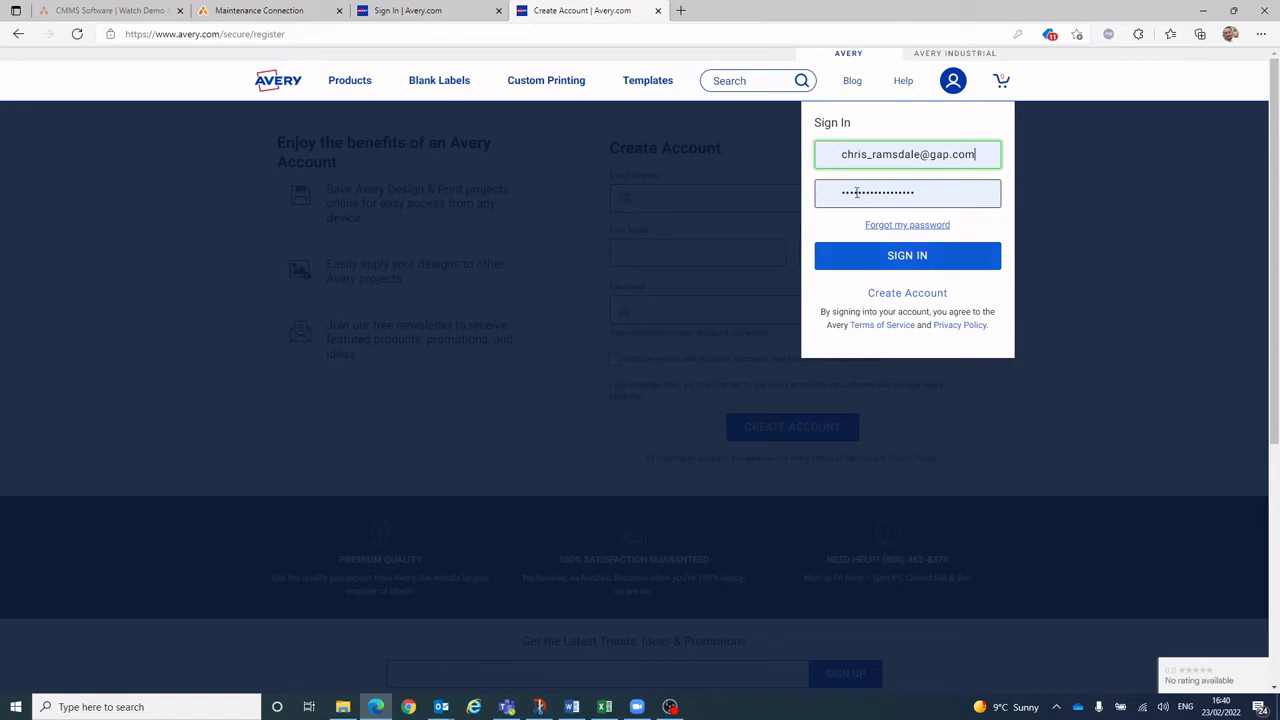
left_click(920, 260)
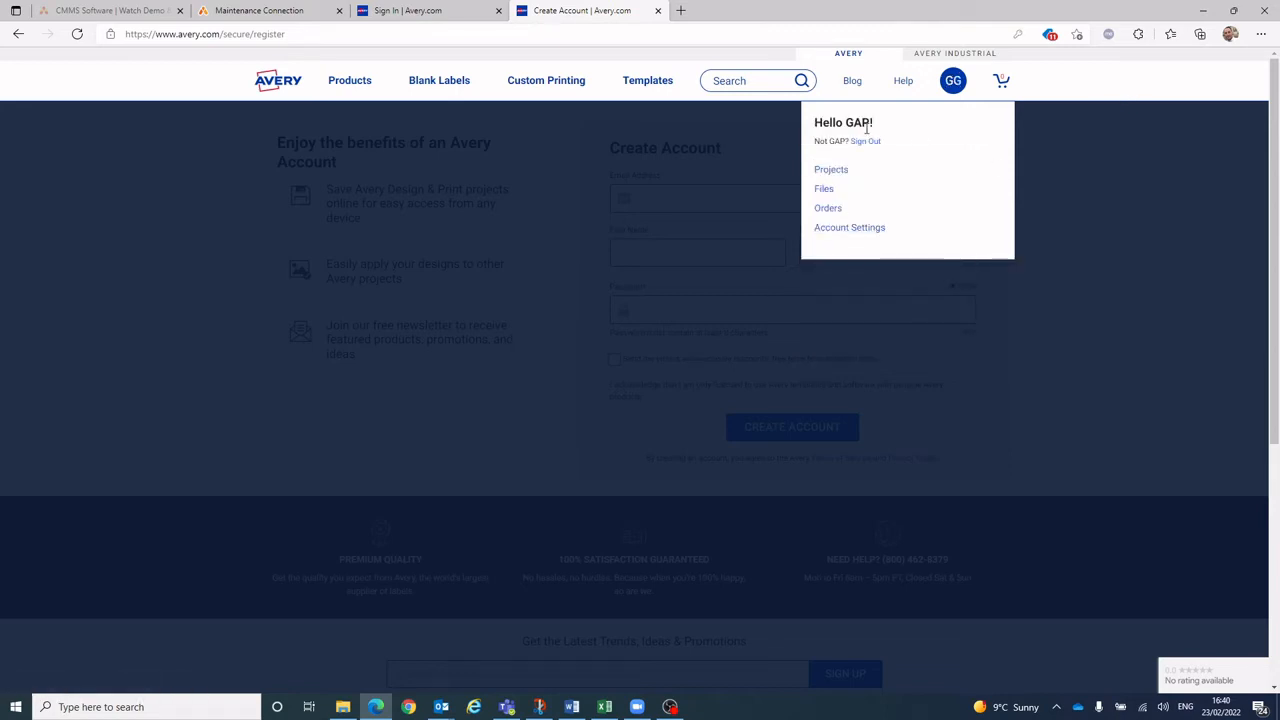
Upload the Avery project Assets label template.avery from the Maintenance Connection Labels folder and dismiss the editing help.
left_click(836, 172)
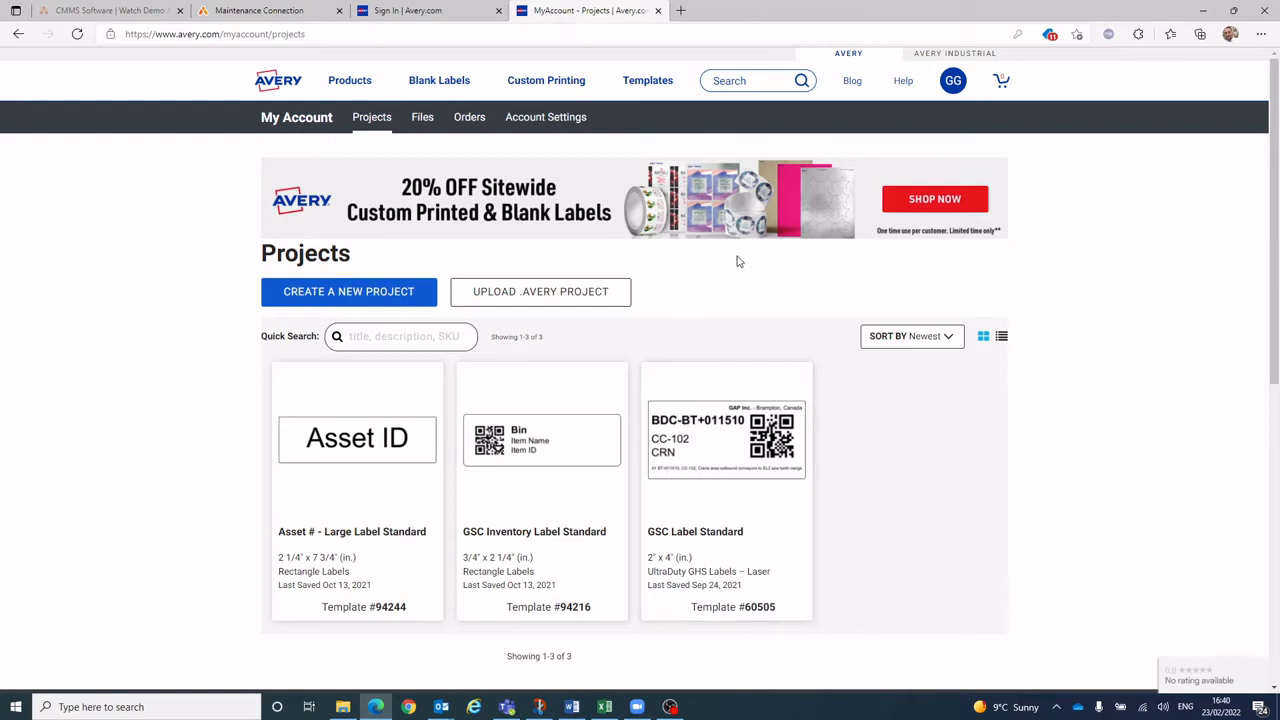
left_click(537, 293)
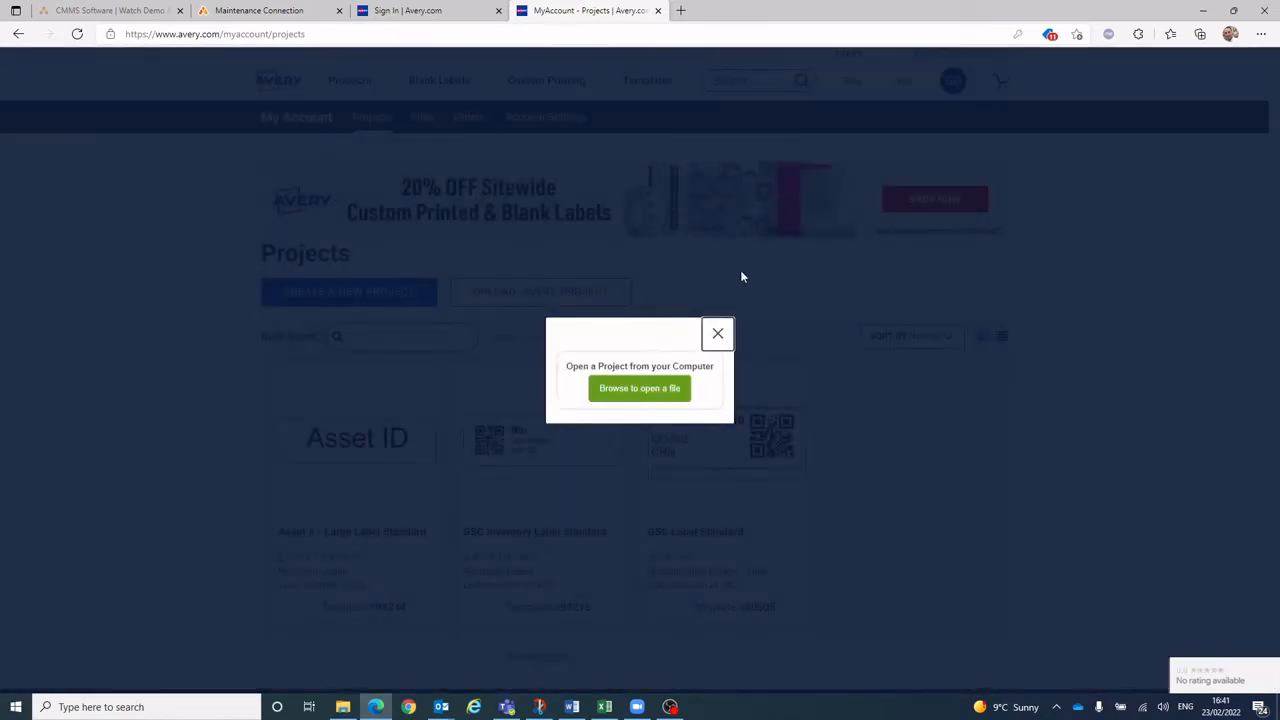
left_click(641, 396)
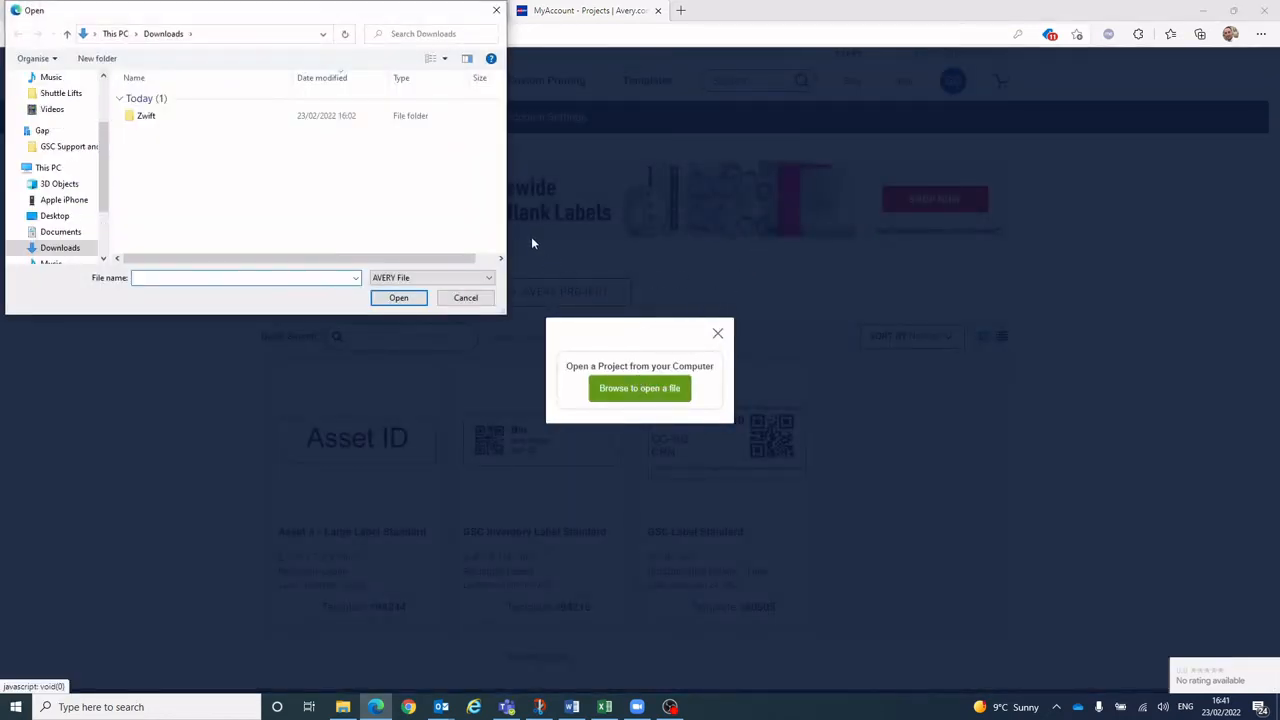
mouse_move(105, 150)
left_mouse_down()
mouse_move(106, 188)
mouse_move(107, 110)
mouse_move(105, 149)
left_mouse_up()
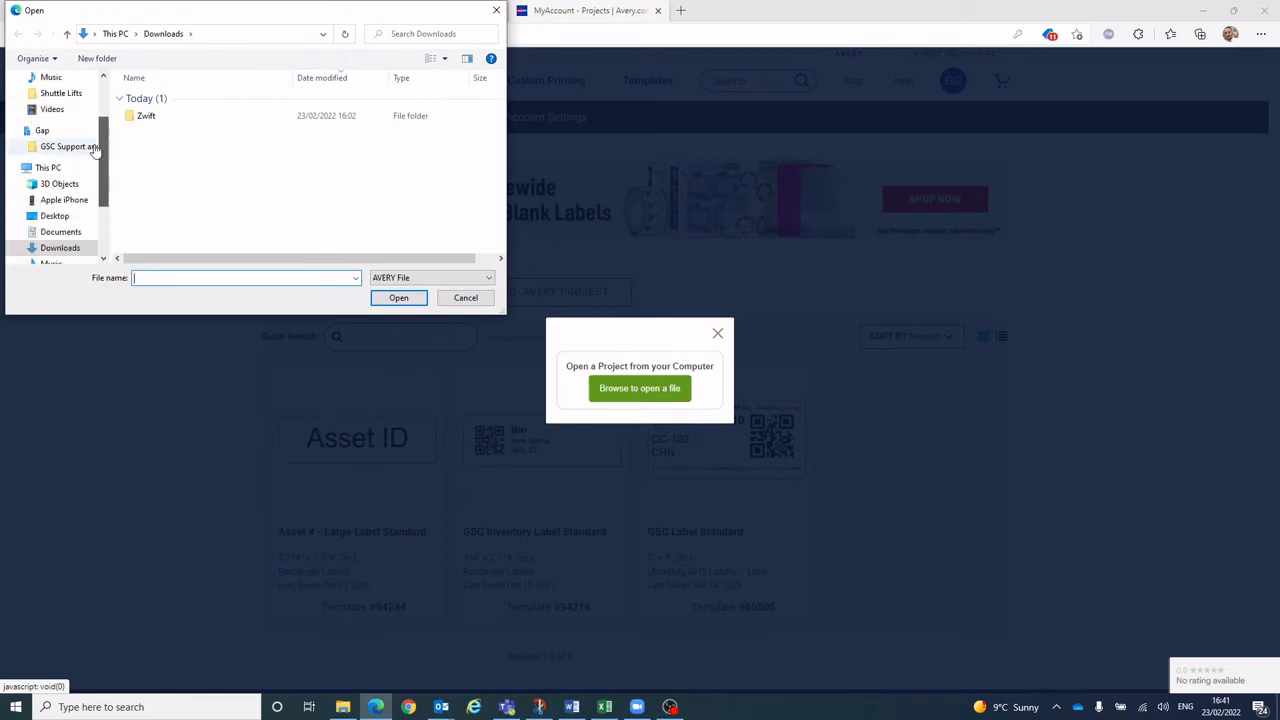
left_click(66, 147)
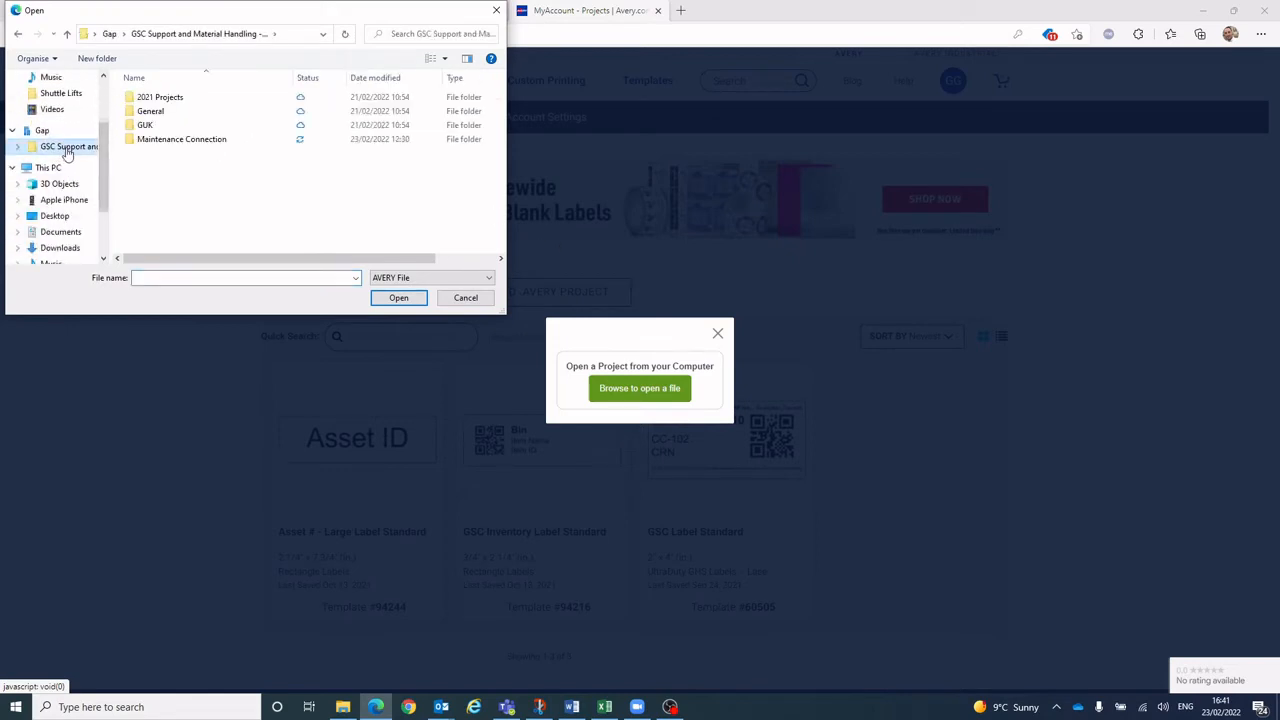
double_click(203, 145)
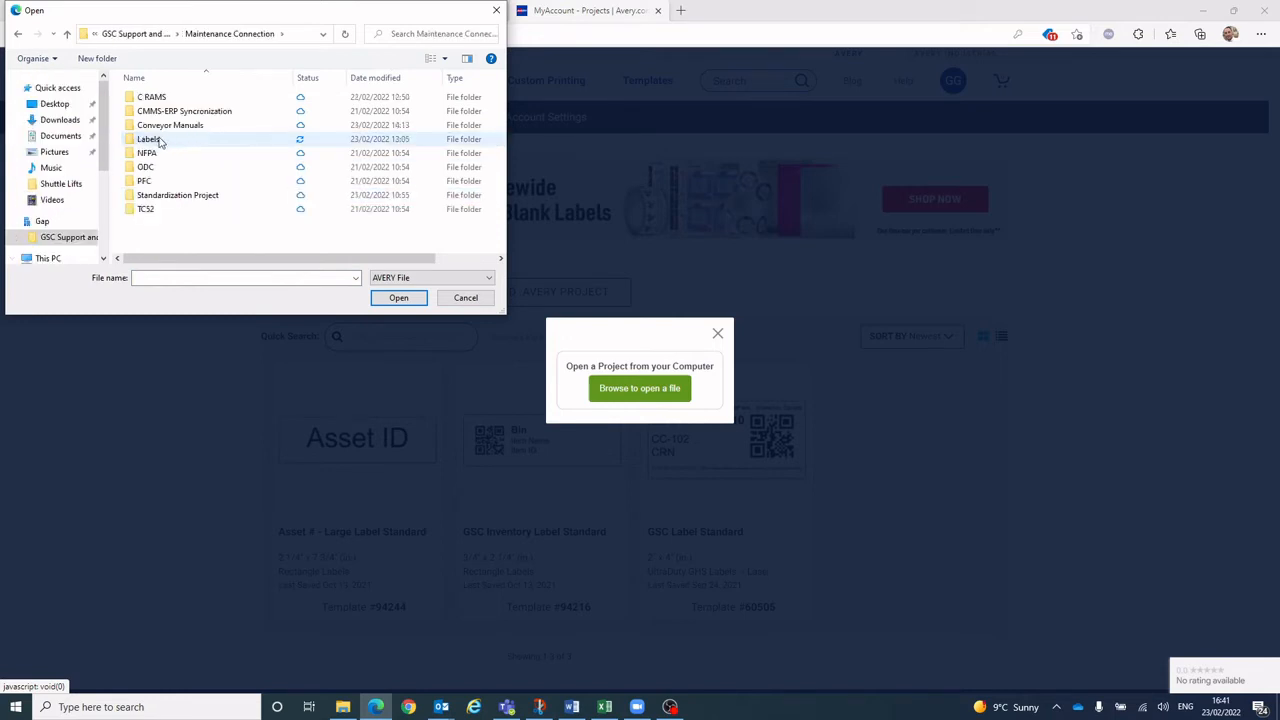
double_click(159, 142)
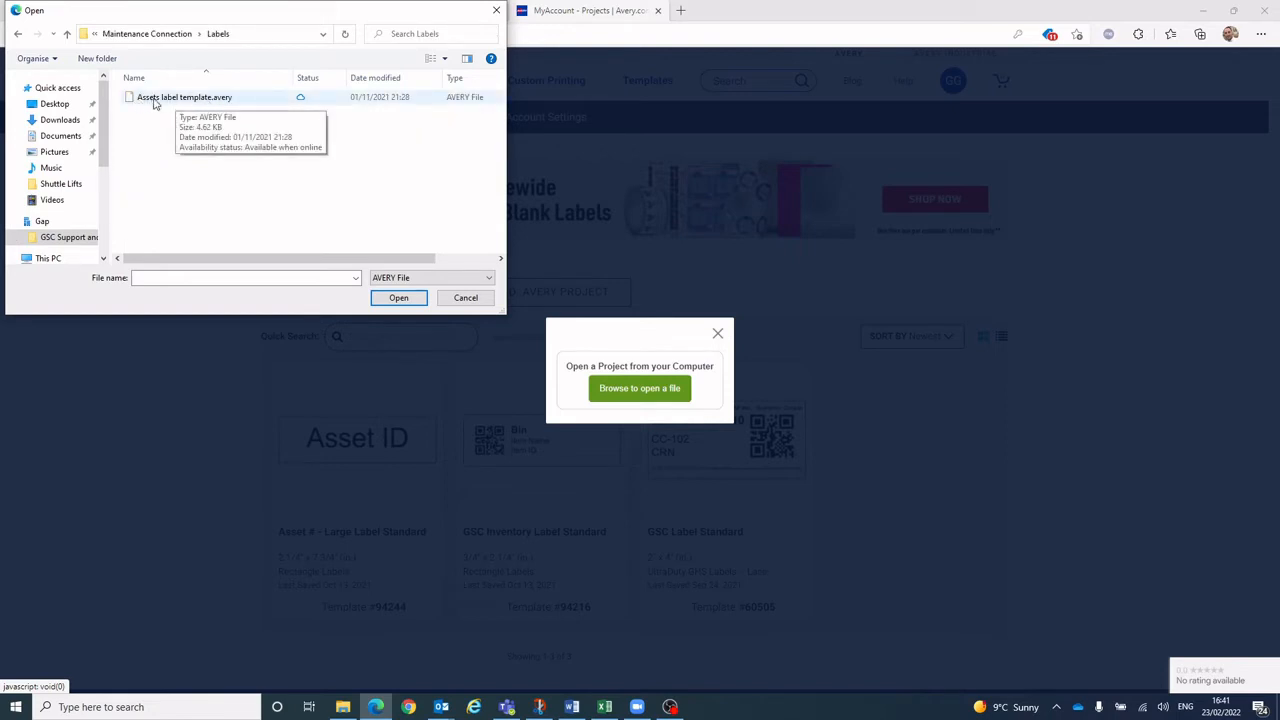
left_click(213, 100)
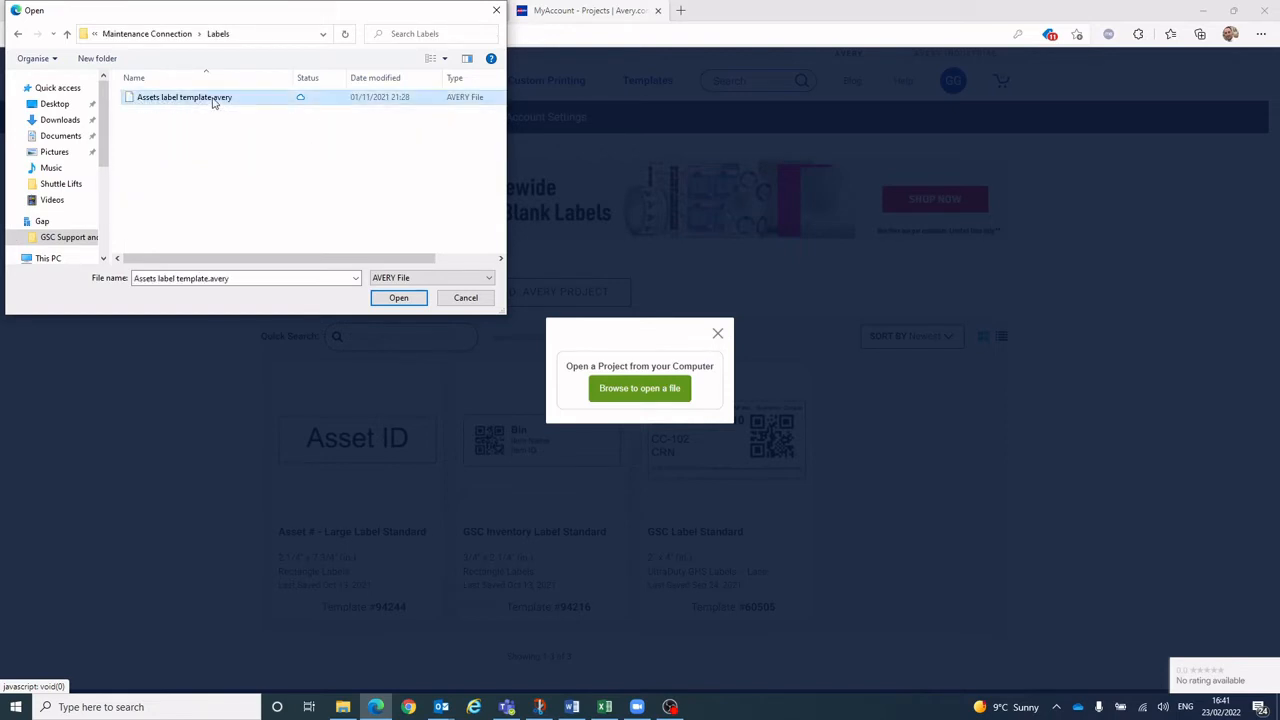
left_click(405, 302)
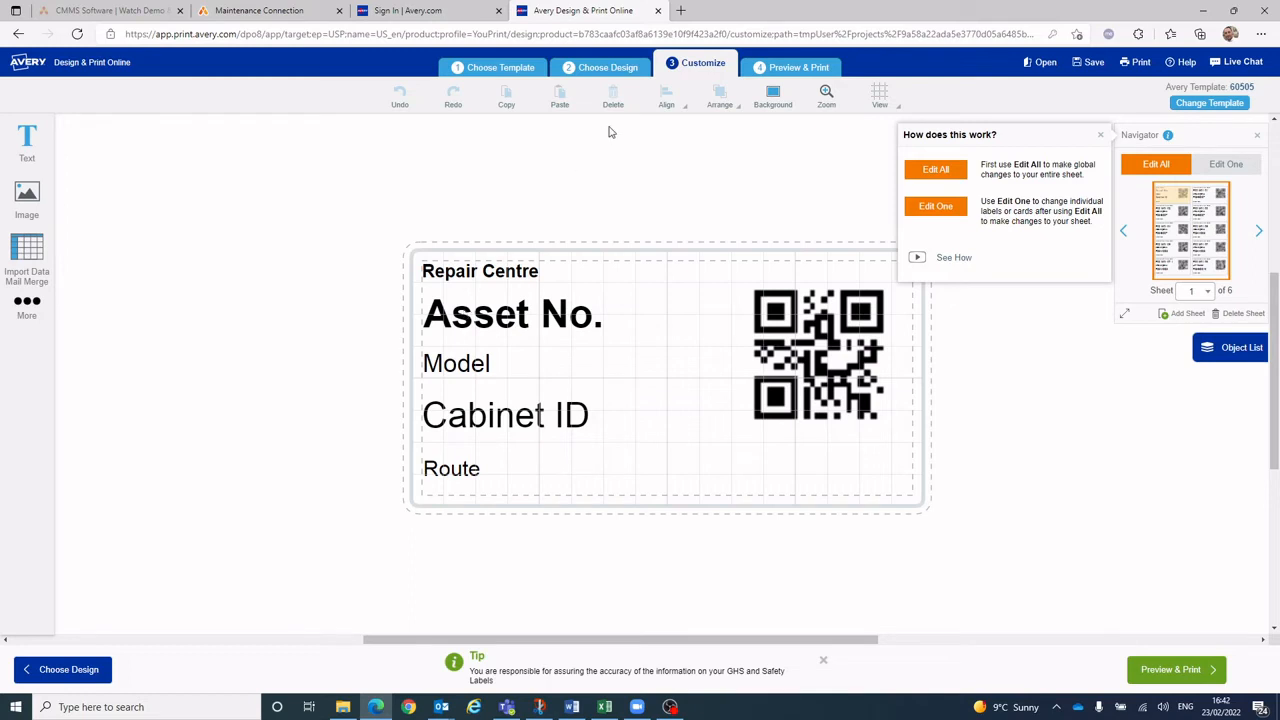
left_click(1101, 135)
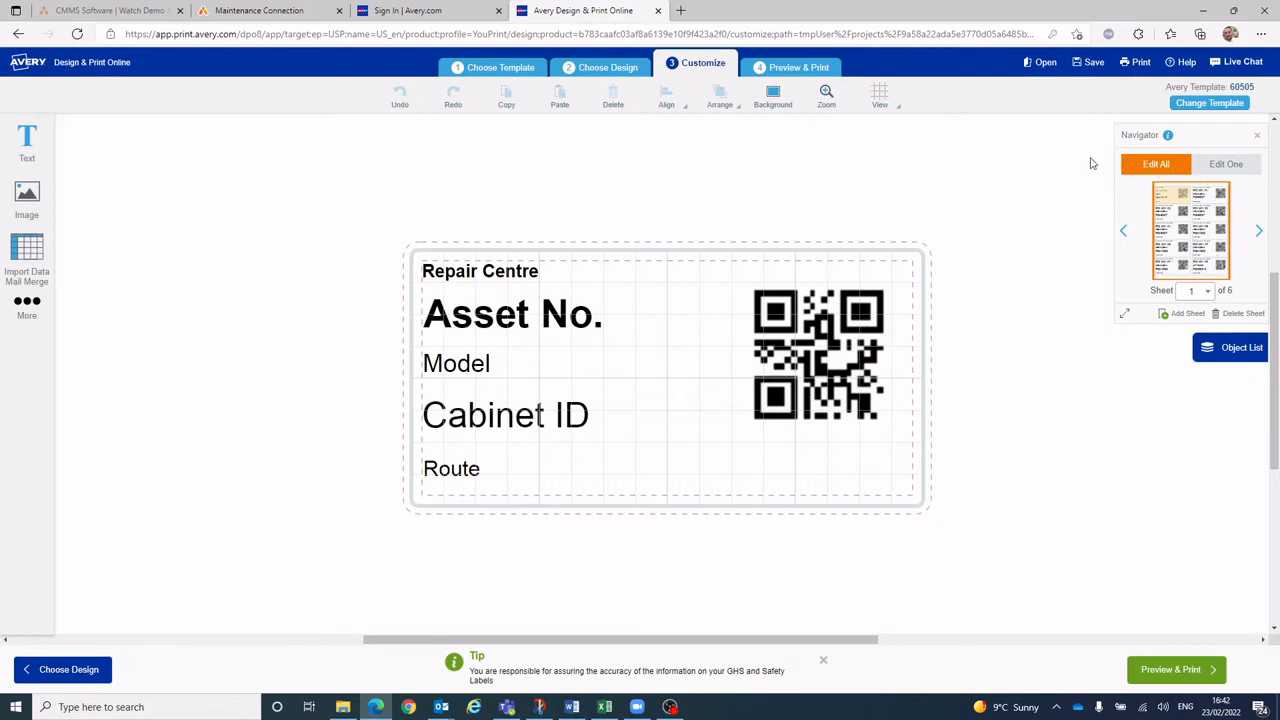
Show the template's object list and examine which label element each text object and the barcode corresponds to.
left_click(1230, 354)
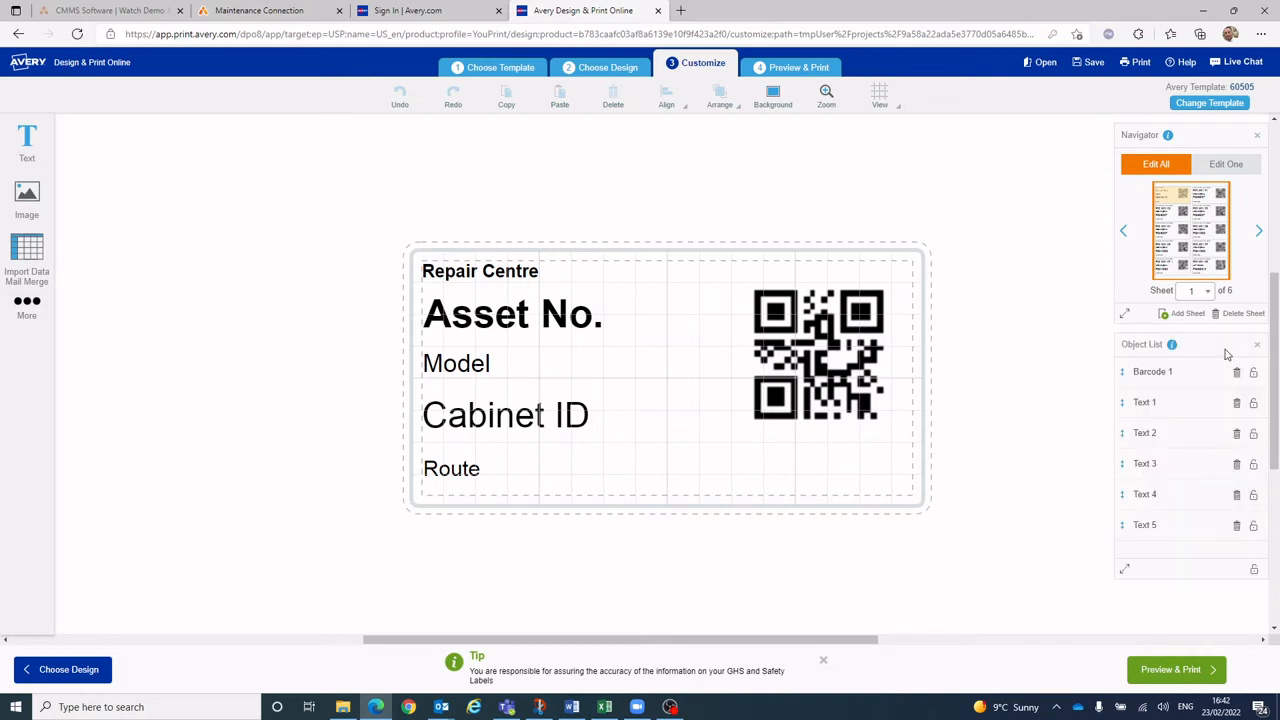
left_click(1157, 372)
left_click(1150, 404)
left_click(1150, 438)
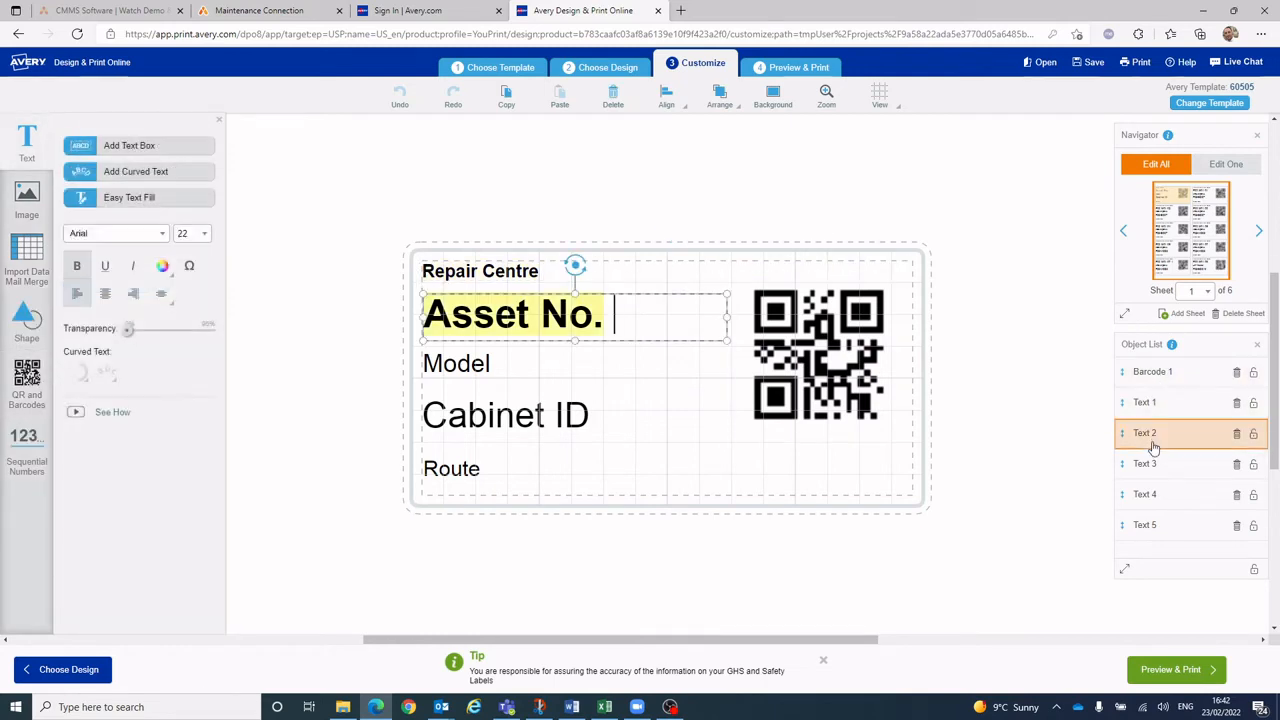
left_click(1153, 460)
left_click(1150, 402)
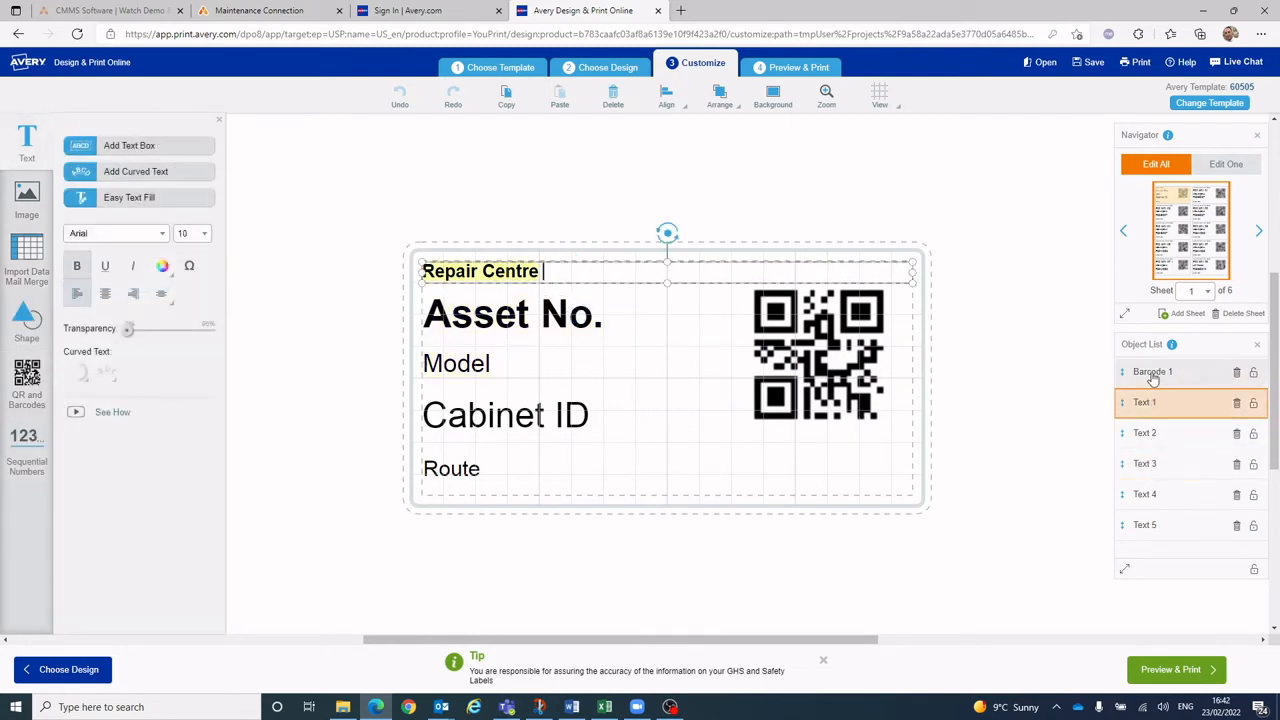
left_click(1160, 440)
left_click(1157, 463)
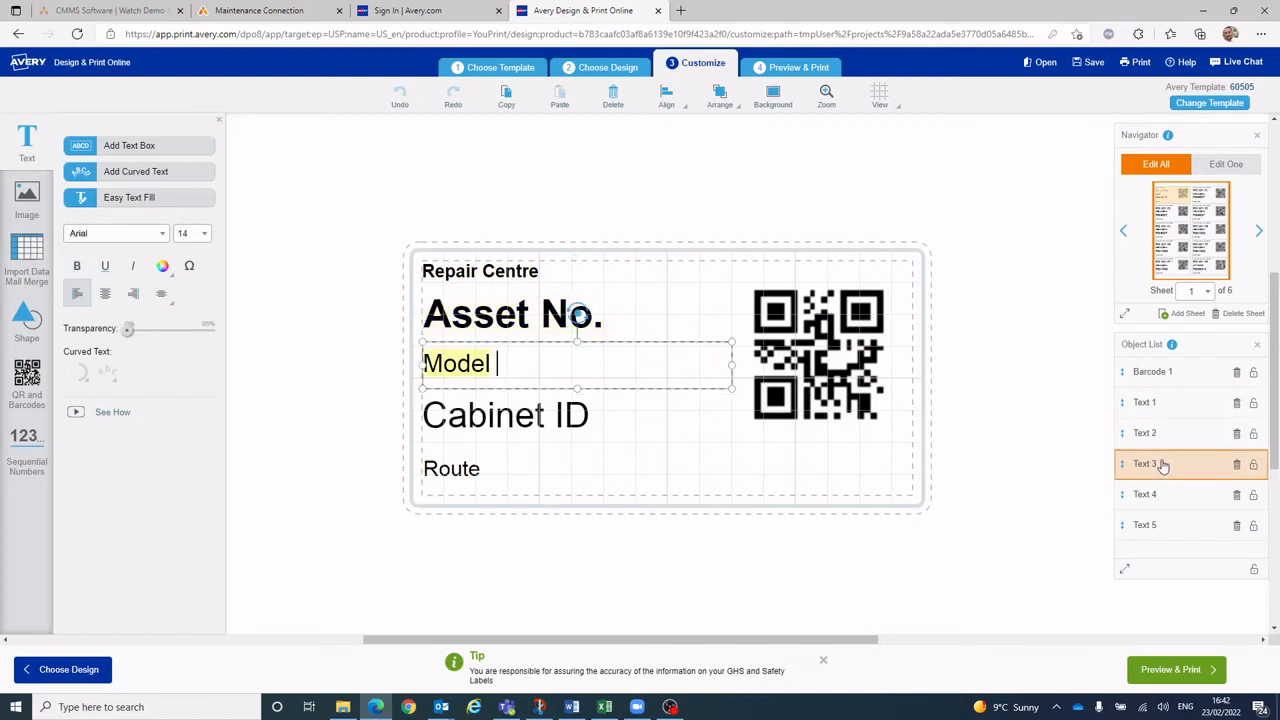
left_click(1155, 495)
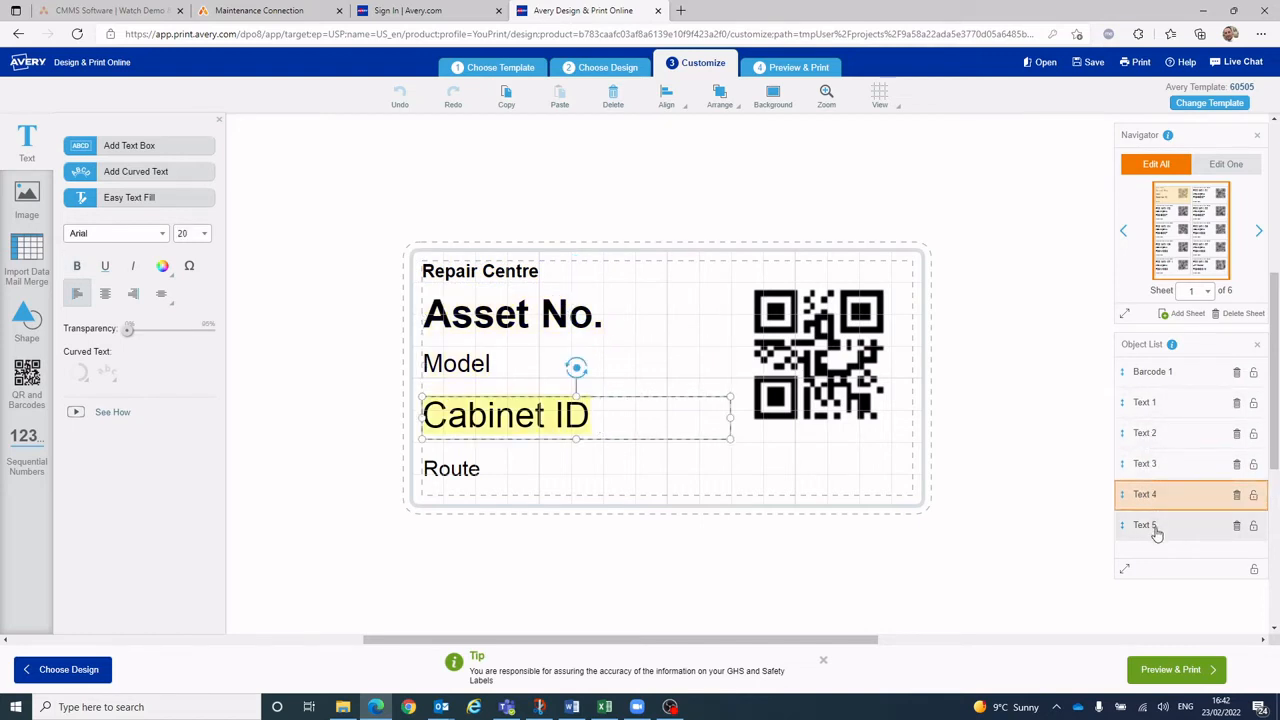
left_click(1154, 525)
left_click(1148, 405)
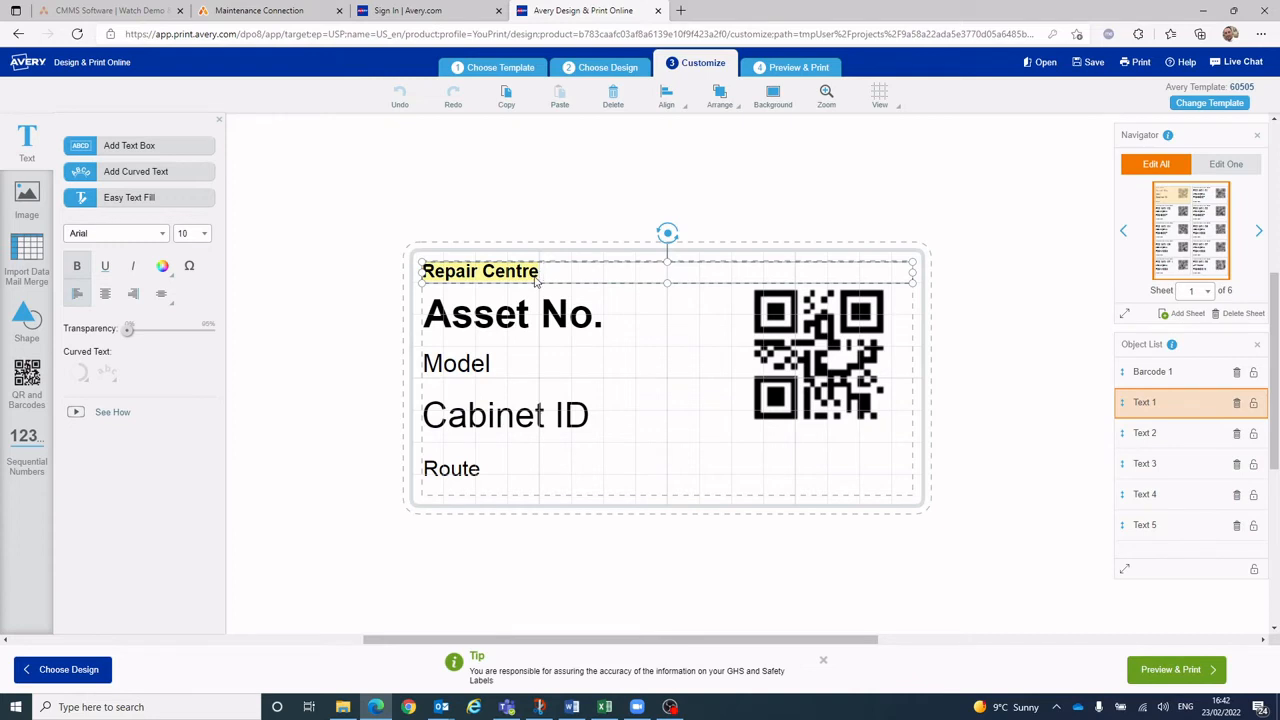
Replace the template's mail merge spreadsheet with Inbound Merge 1 - Label Upload from the Downloads folder.
left_click(31, 256)
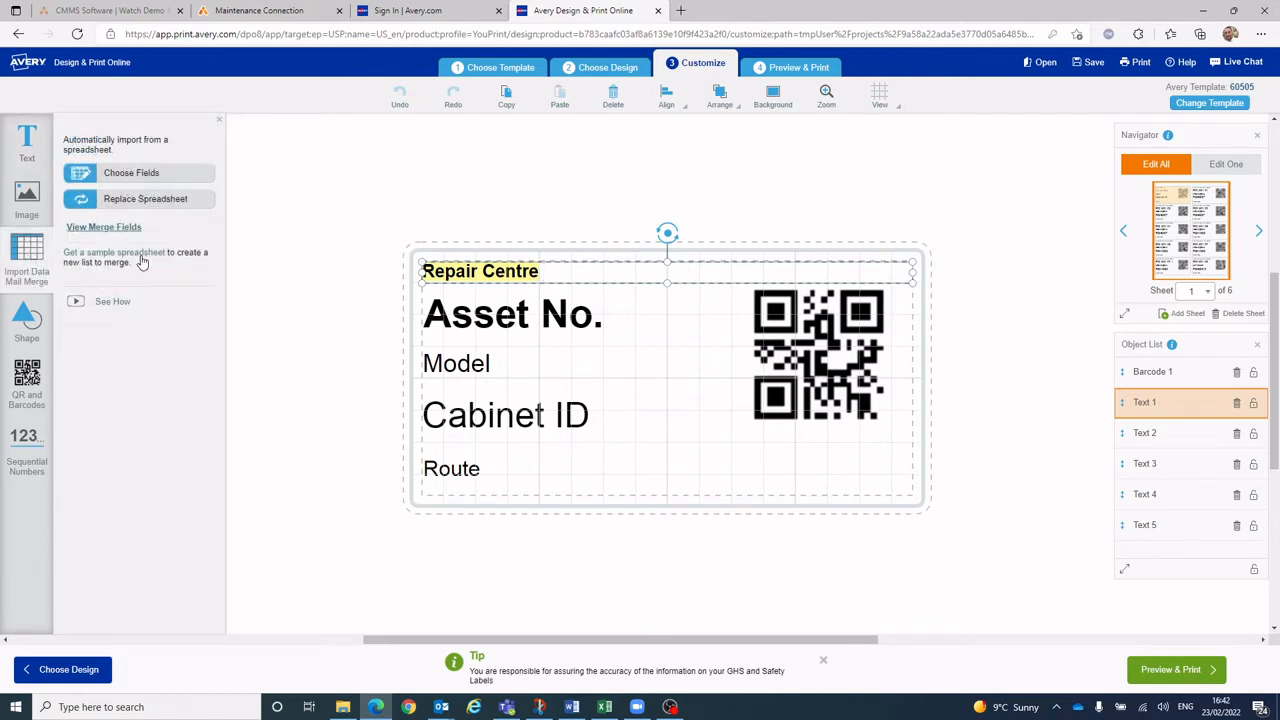
left_click(147, 199)
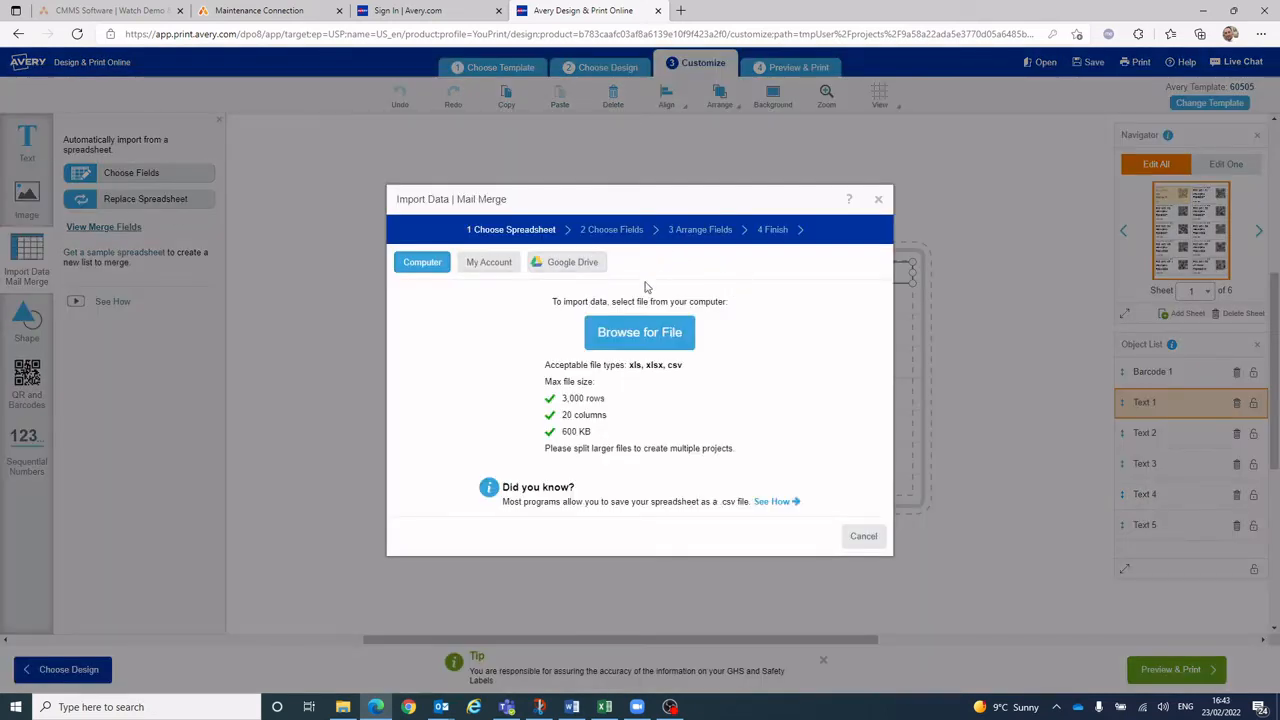
left_click(633, 337)
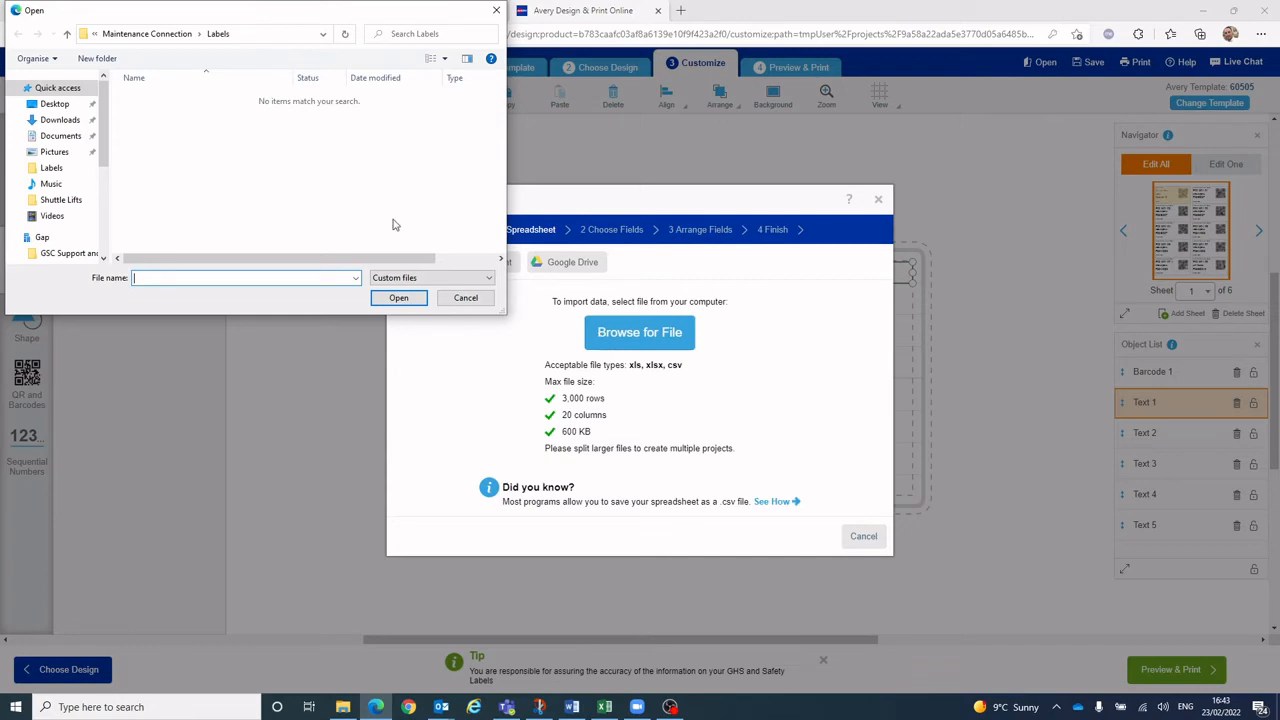
left_click(57, 120)
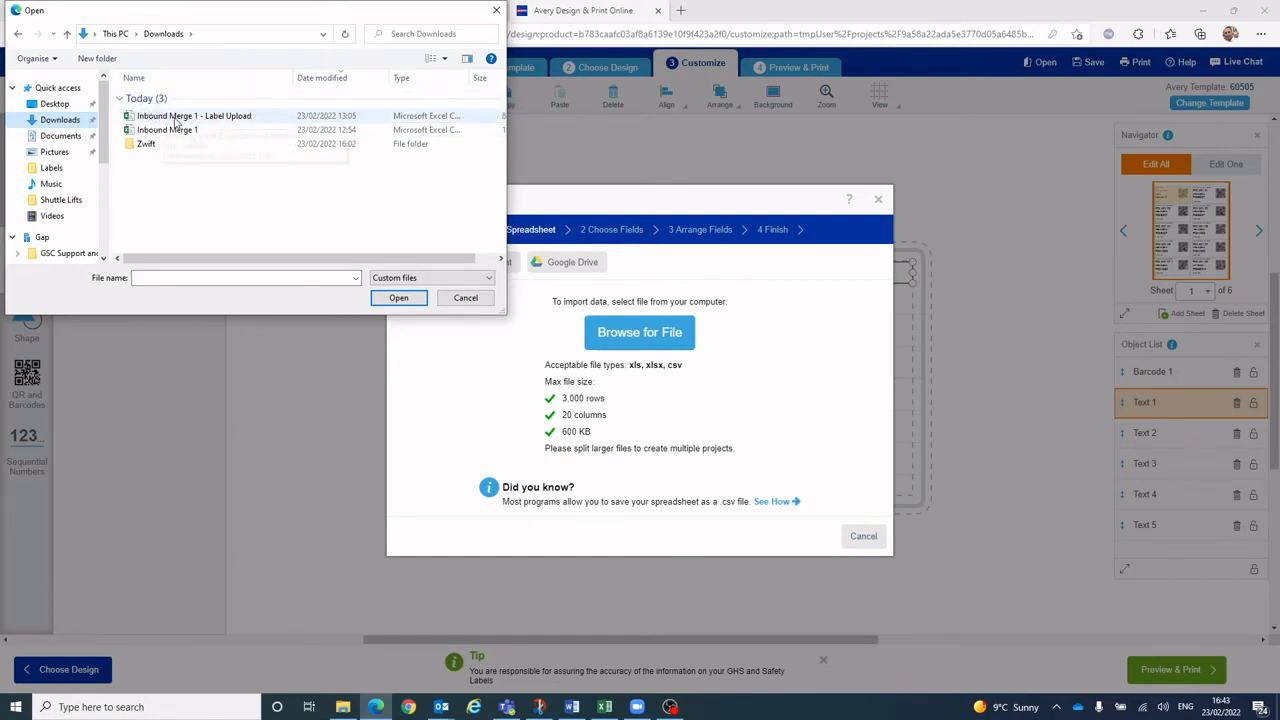
left_click(220, 118)
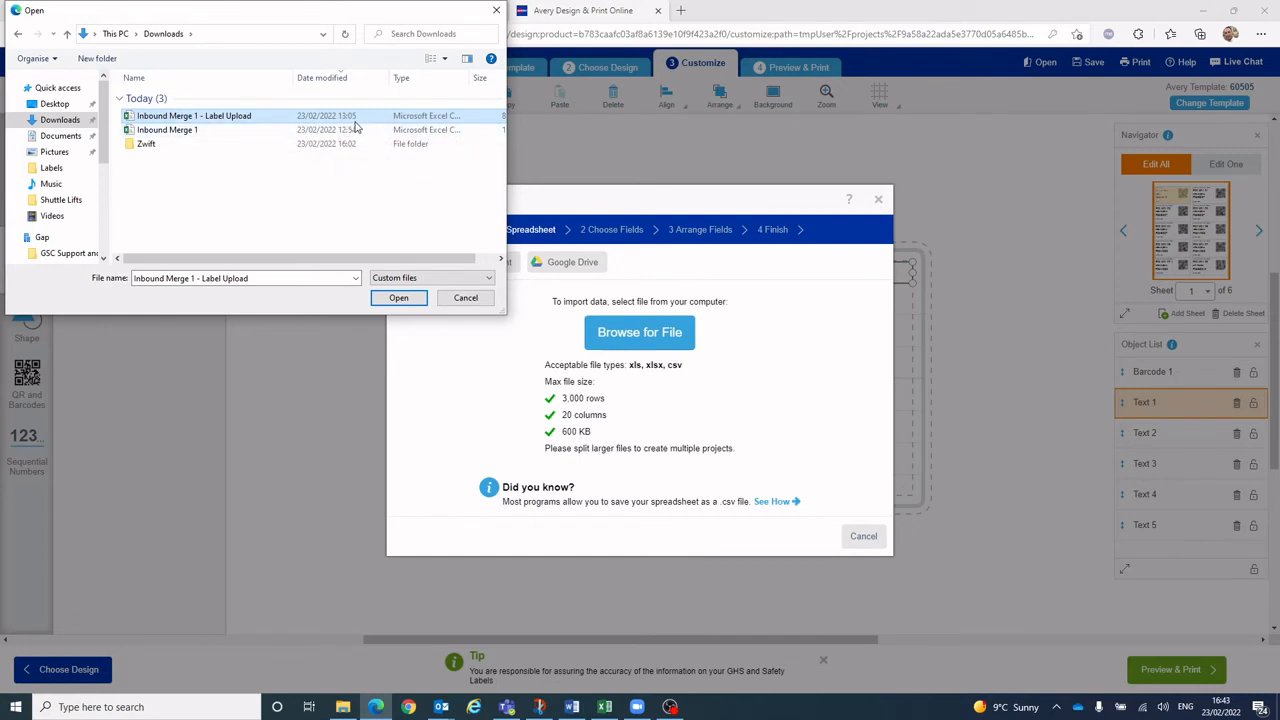
left_click(398, 298)
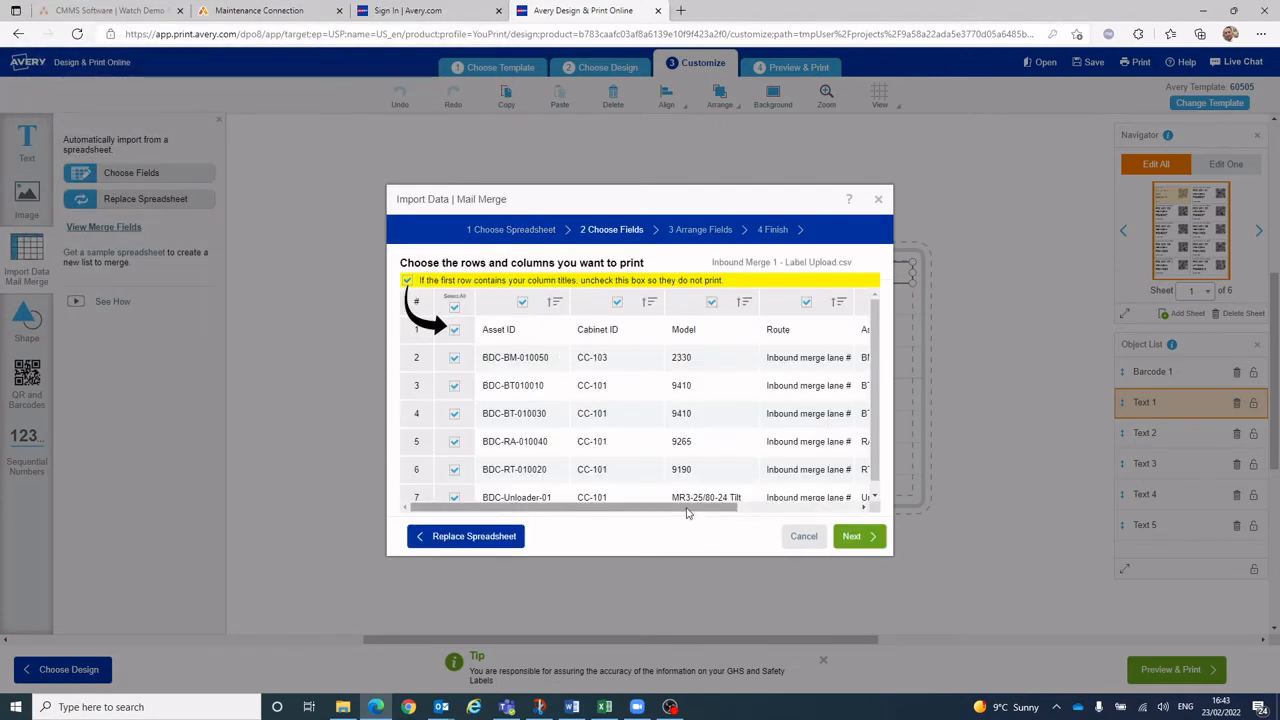
Complete the mail merge with all rows and columns selected, keeping Repair Centre as the arranged field.
left_click_drag(687, 510, 647, 490)
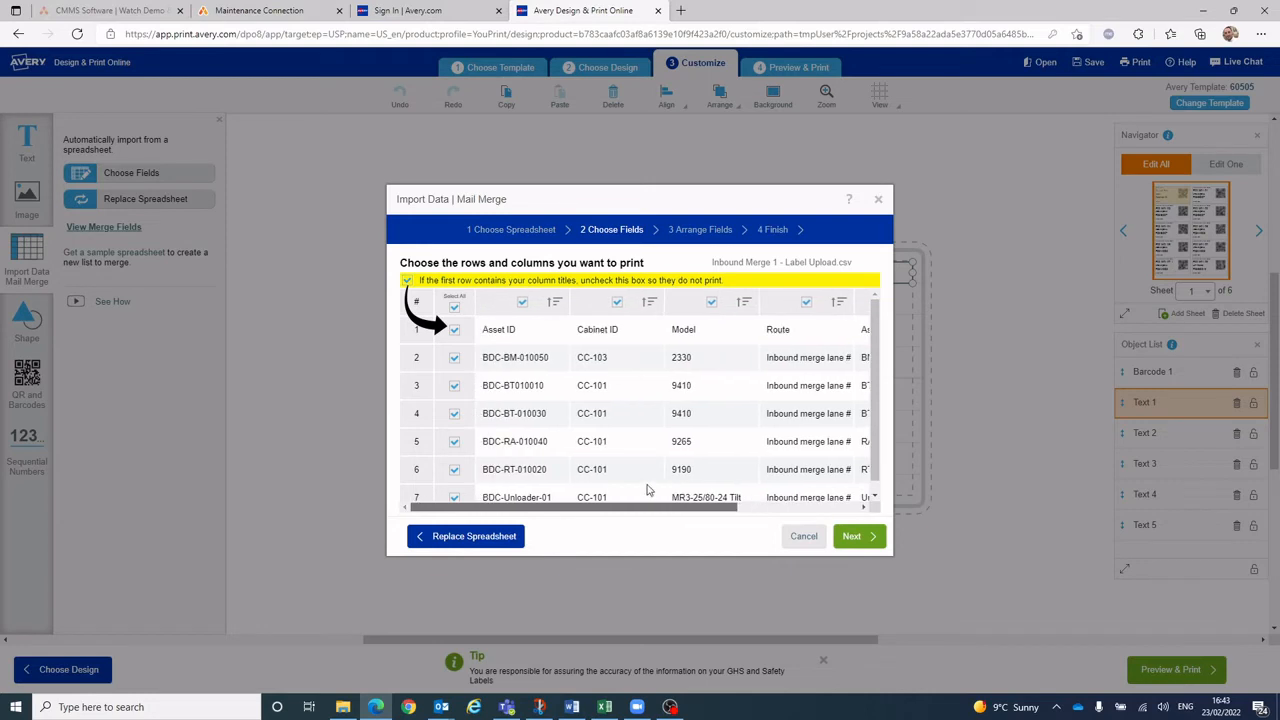
scroll(690, 489, "down", 1)
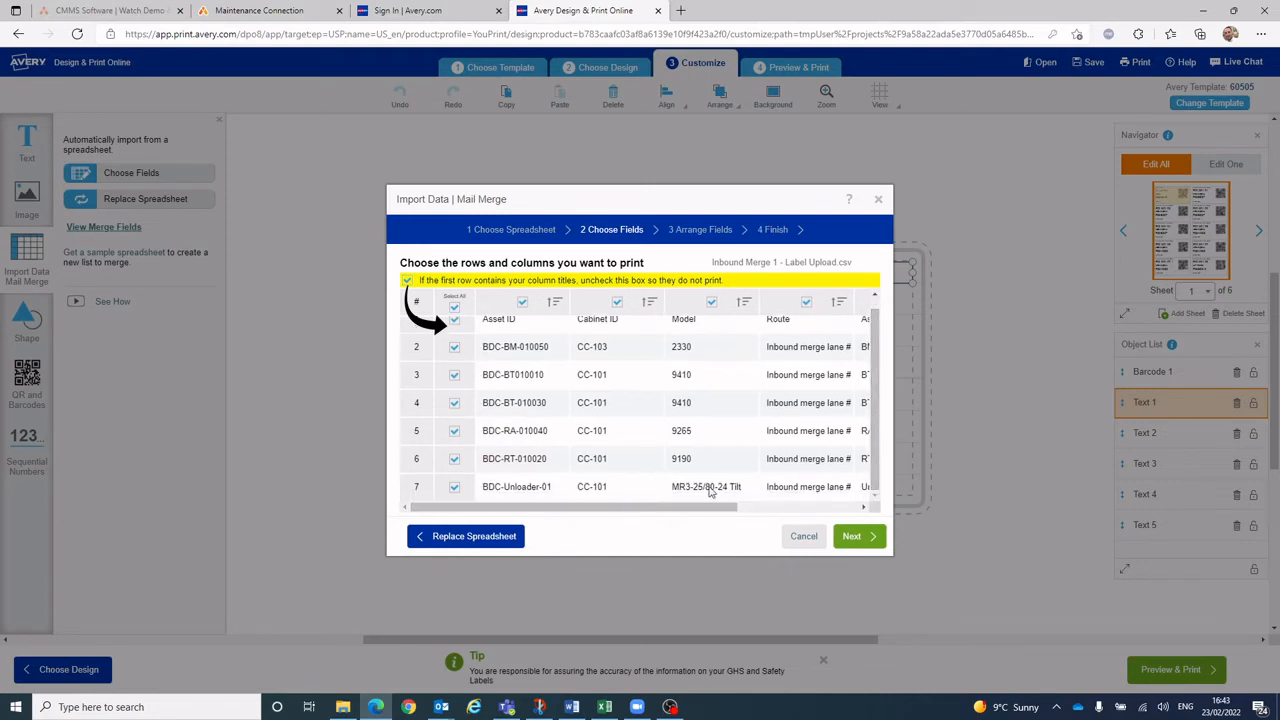
left_click_drag(695, 510, 655, 505)
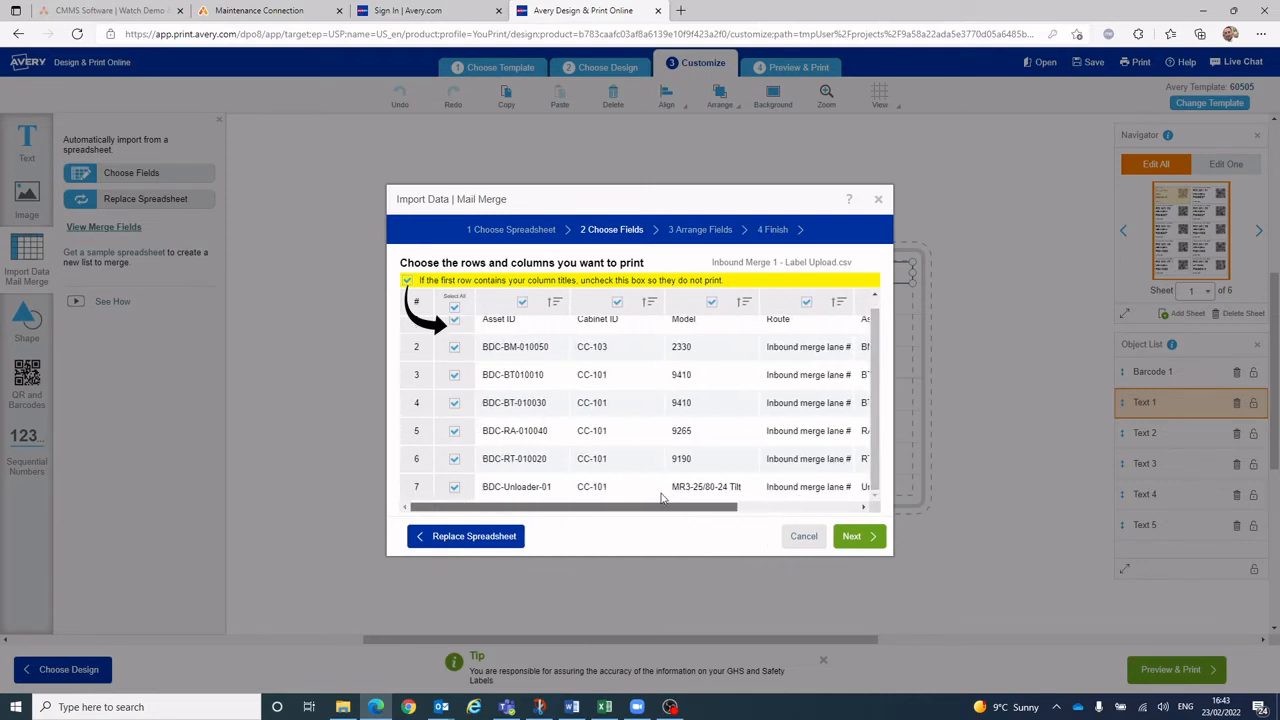
left_click(852, 536)
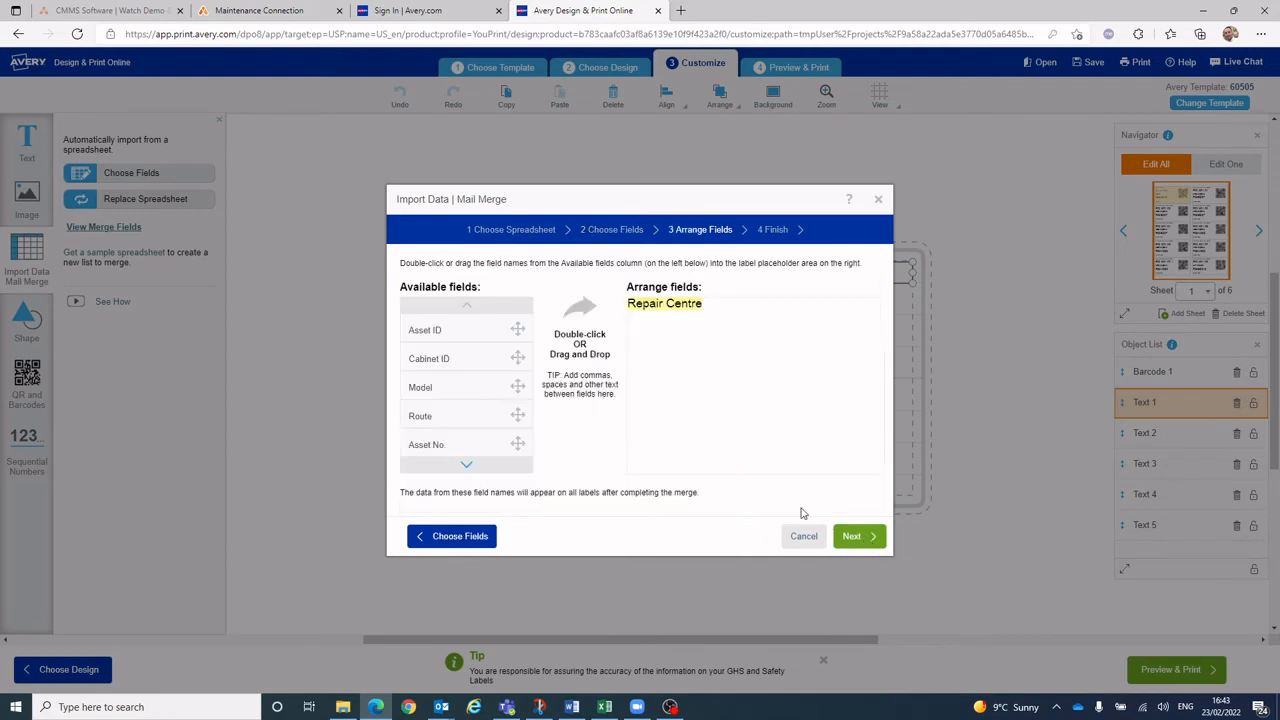
left_click(856, 537)
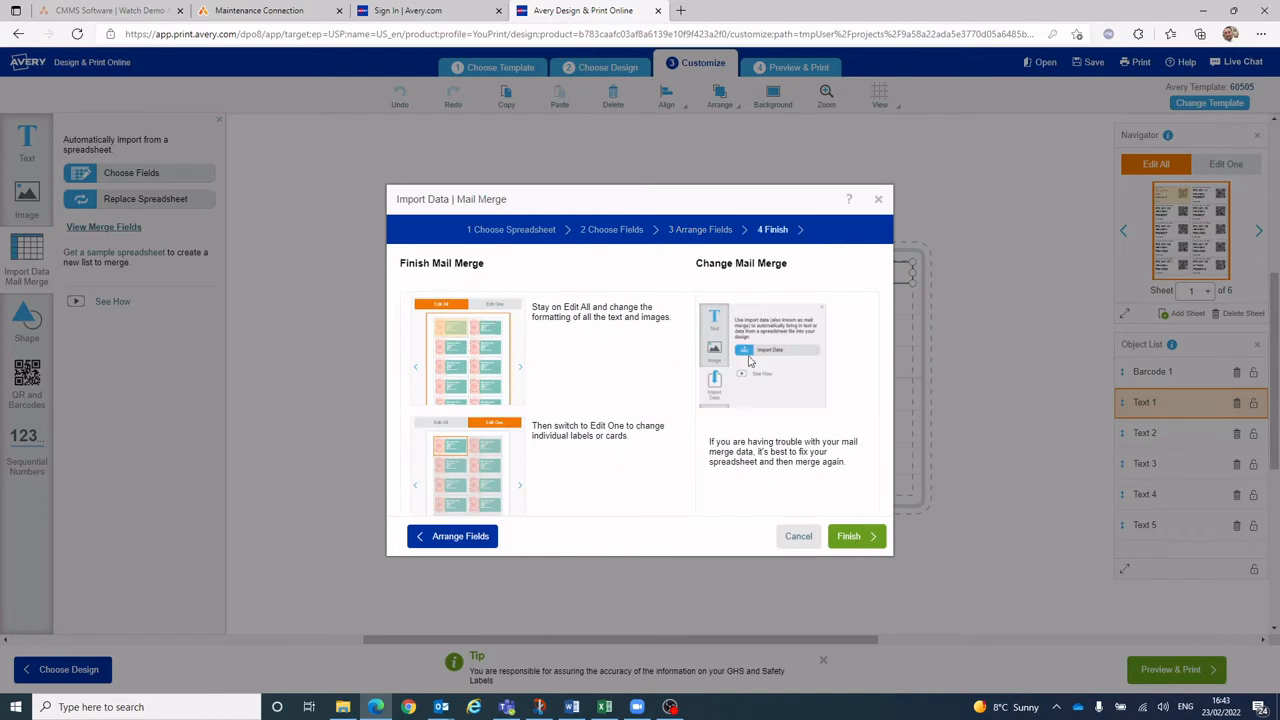
left_click(852, 540)
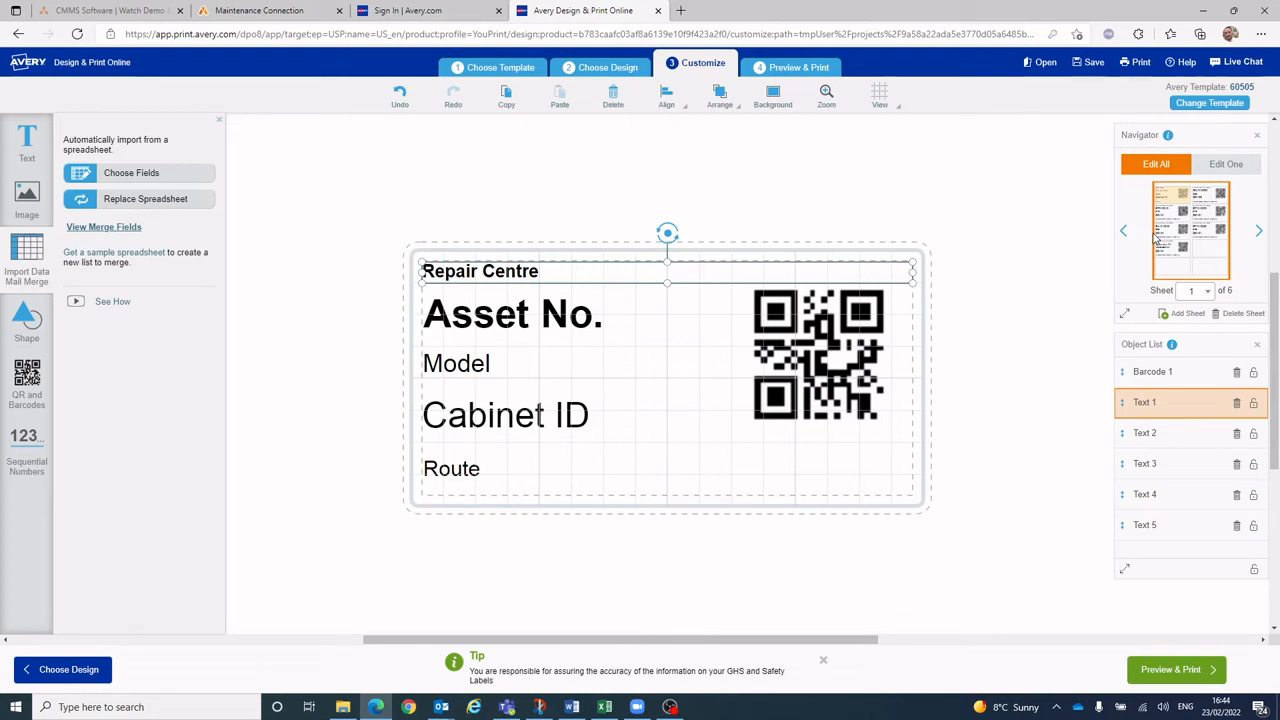
Preview the merged labels for printing and check the sheets for filled and blank labels, returning to sheet 1.
left_click(1169, 675)
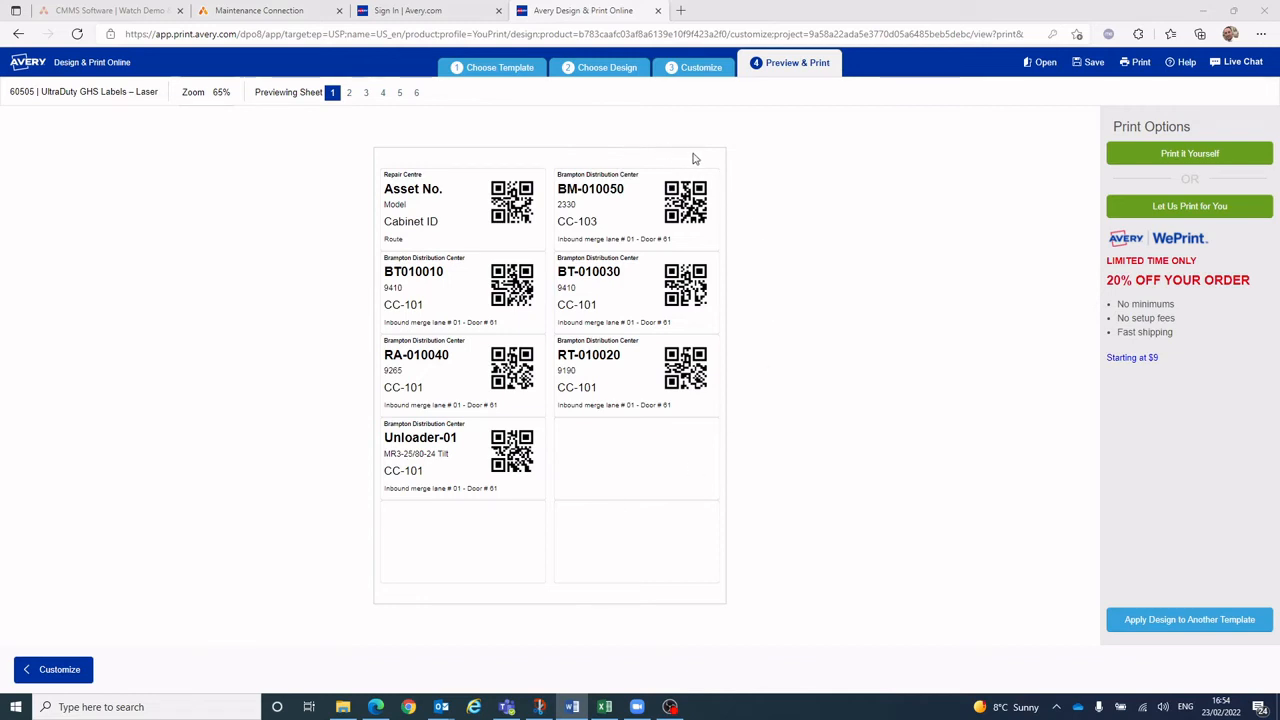
left_click(349, 93)
left_click(366, 93)
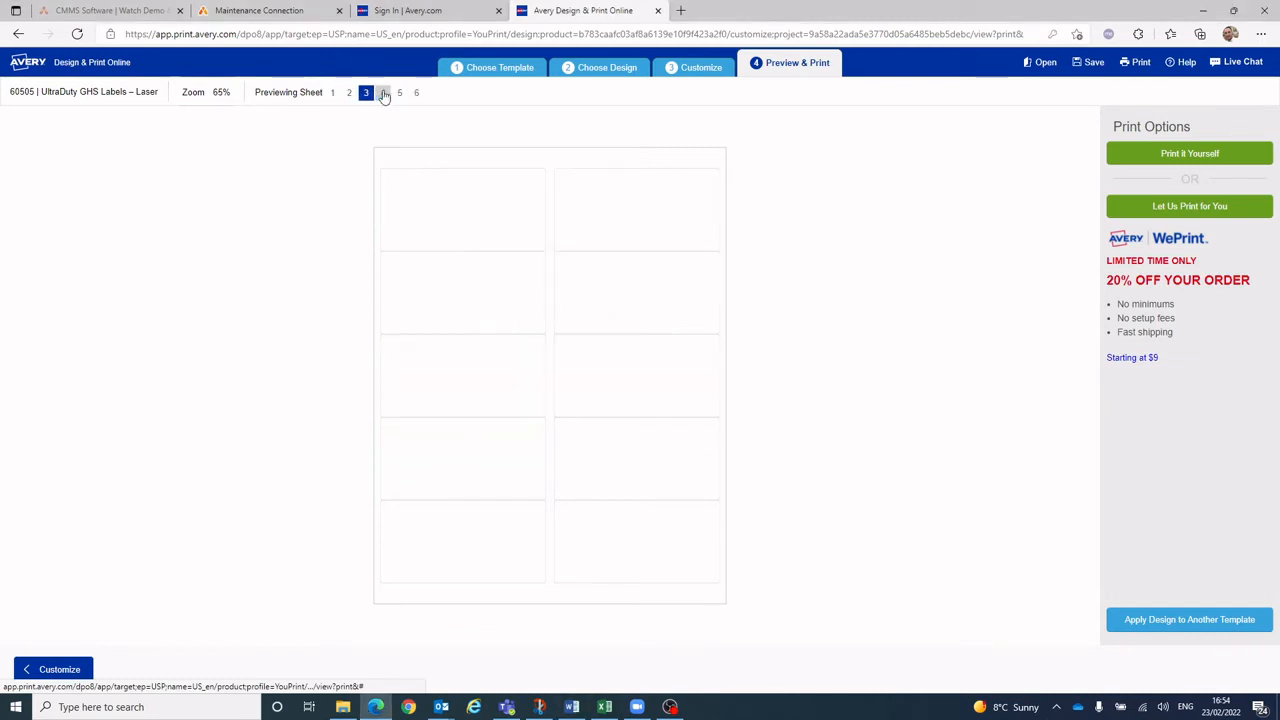
left_click(383, 94)
left_click(416, 93)
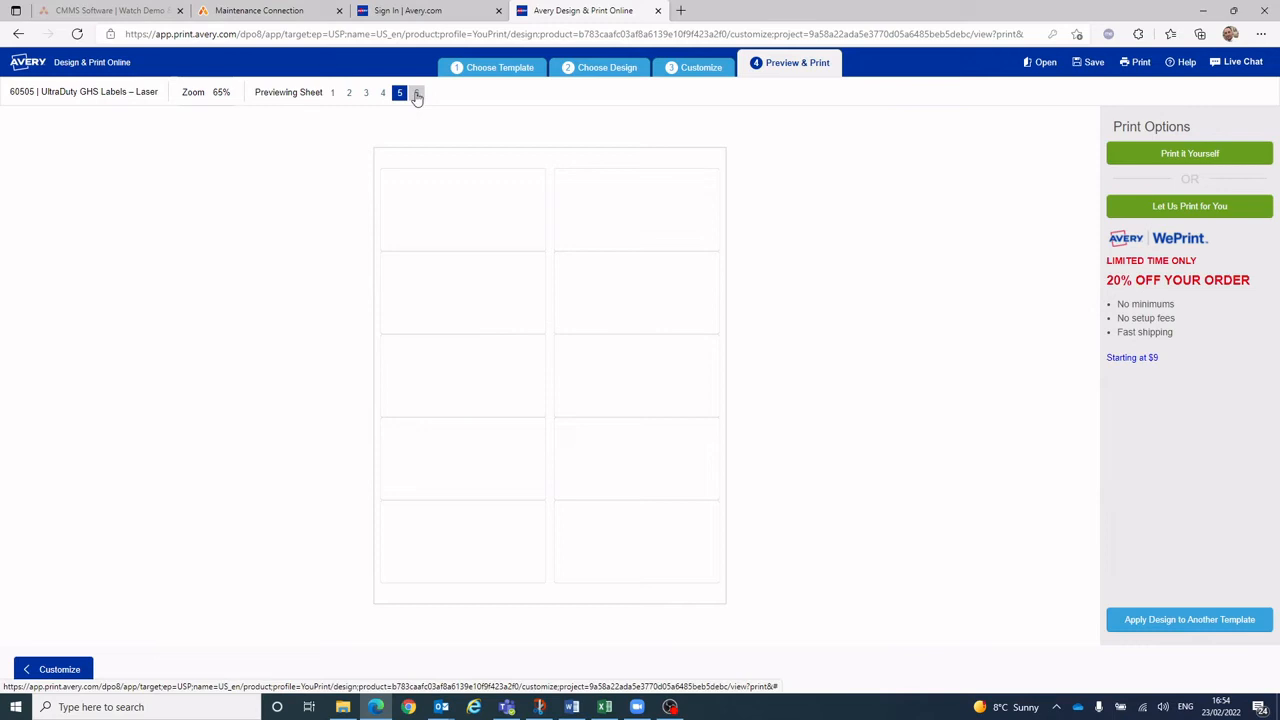
left_click(333, 93)
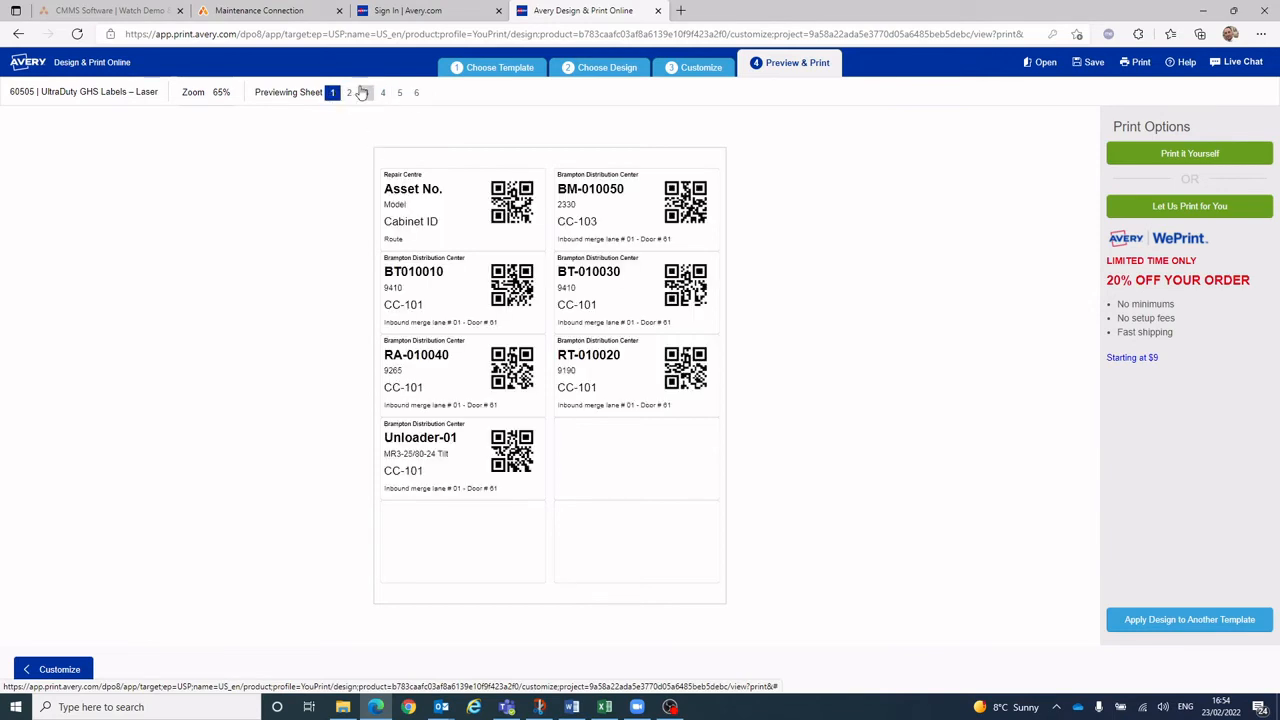
left_click(349, 92)
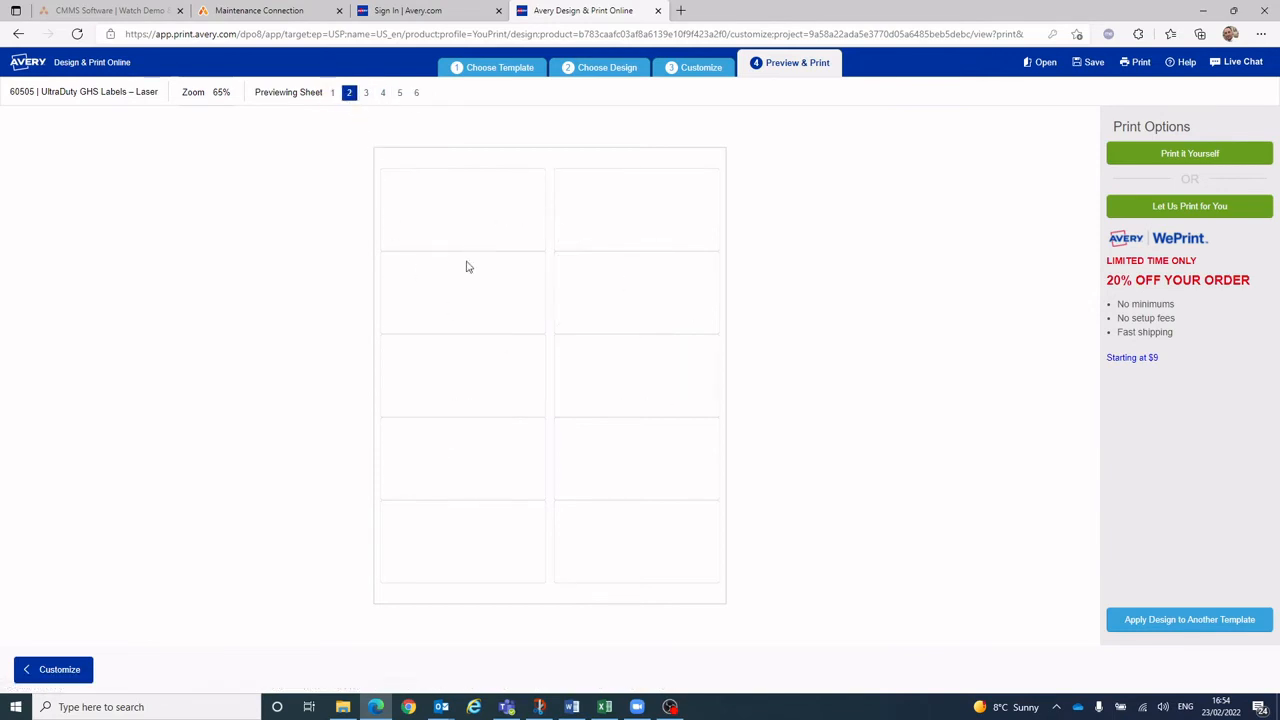
left_click(333, 92)
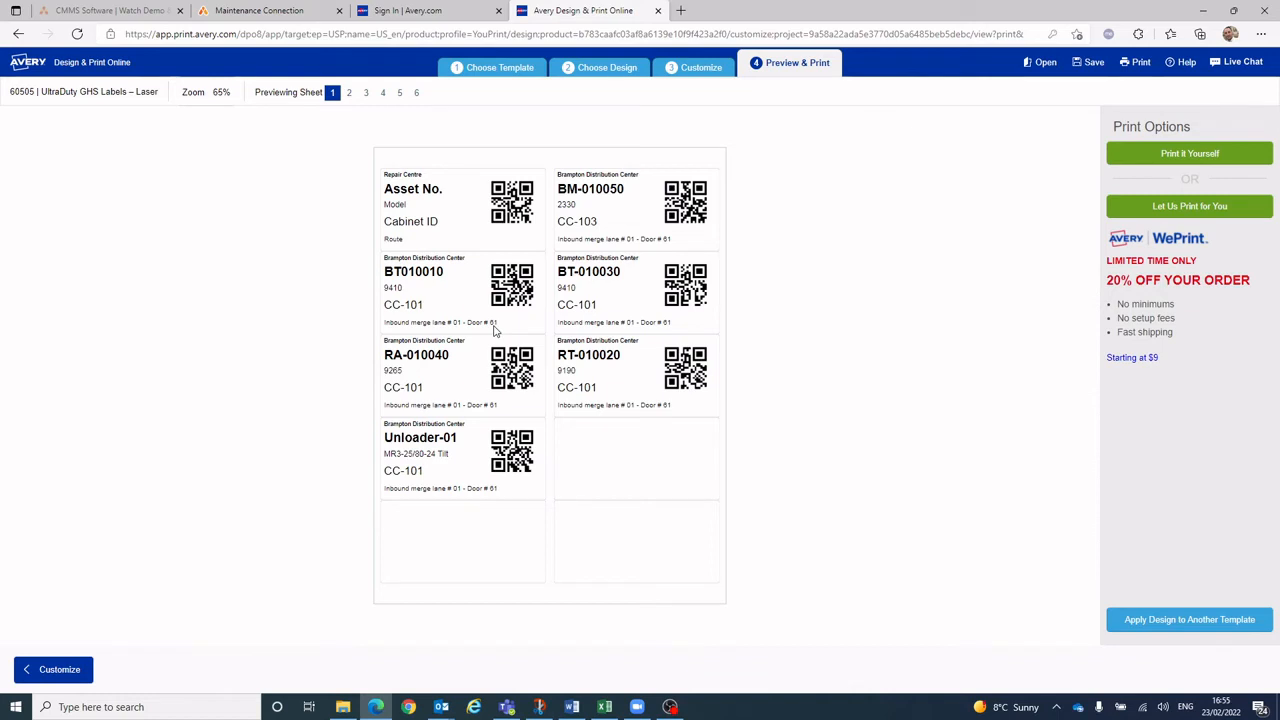
Download all merged labels as a PDF for self-printing and open the downloaded file.
left_click(1164, 158)
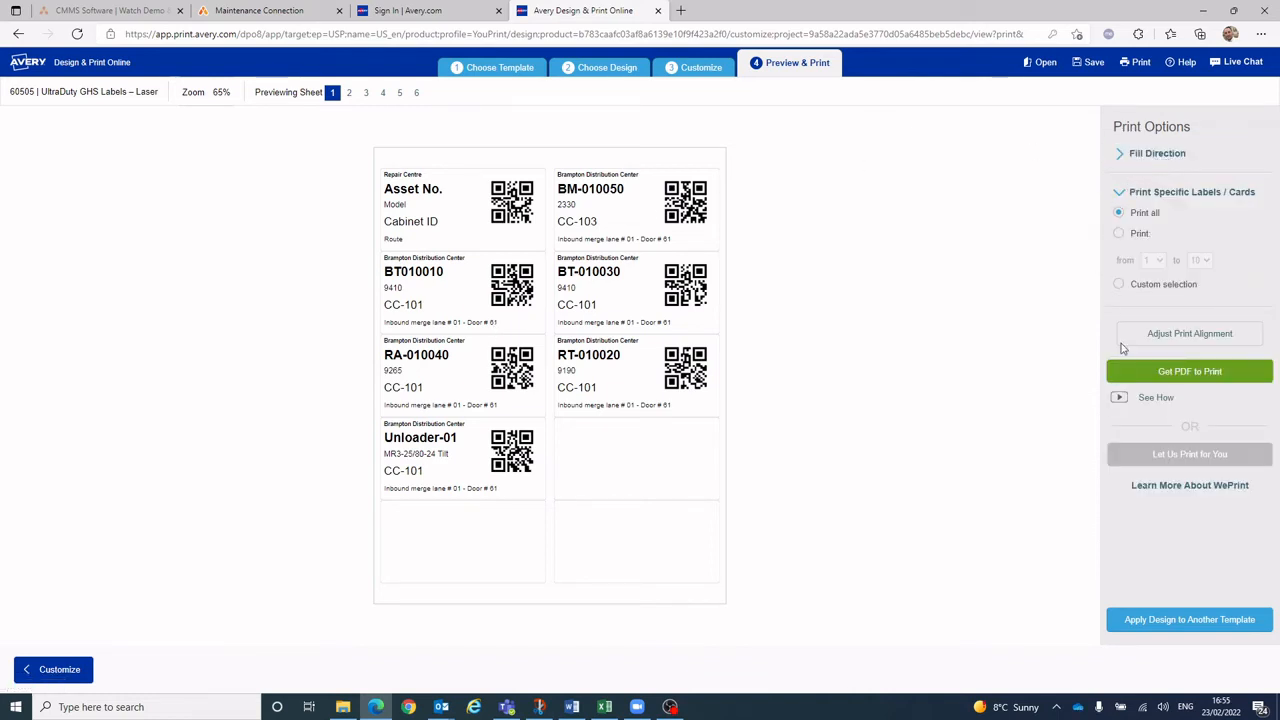
left_click(1187, 376)
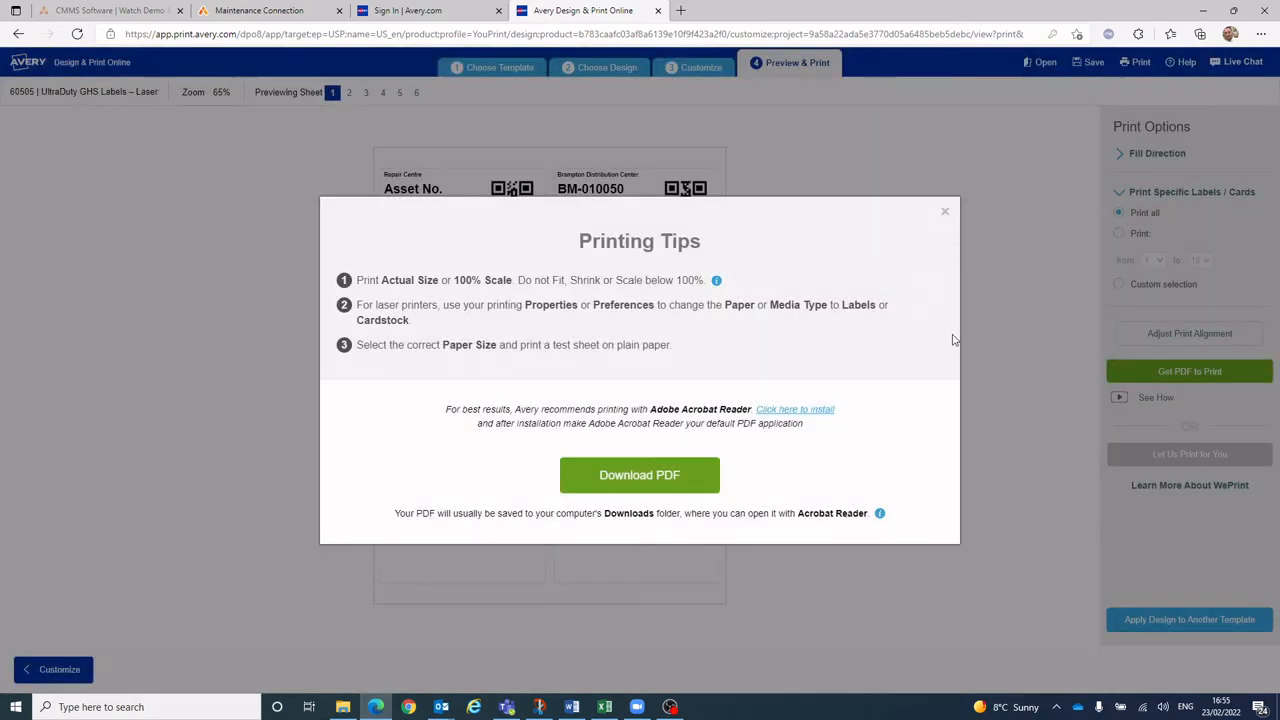
left_click(676, 479)
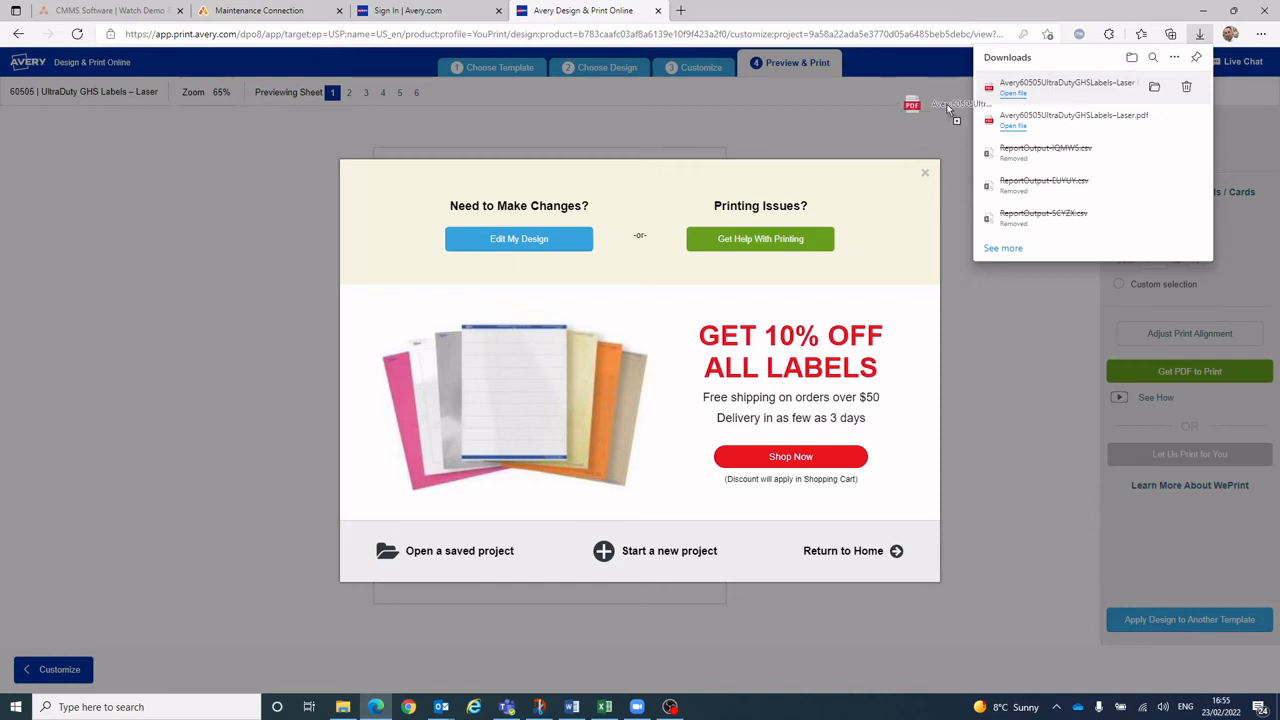
left_click(990, 90)
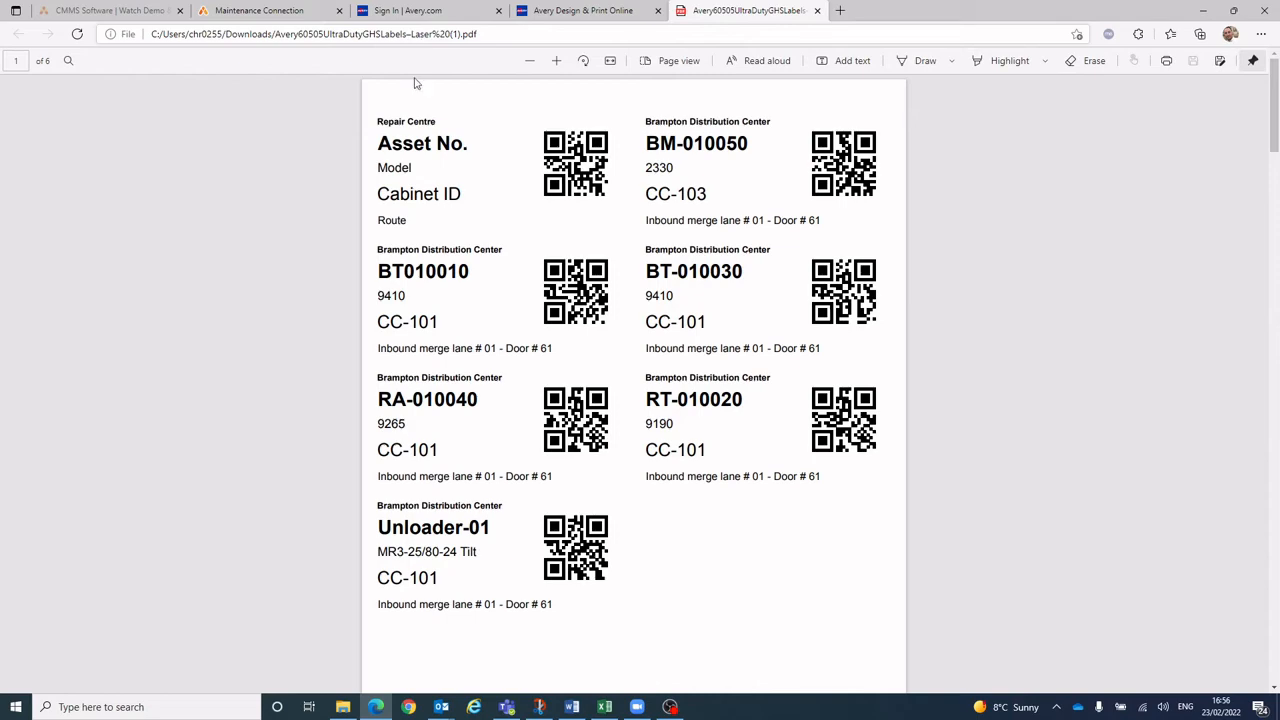
Switch to File Explorer and rename Avery60505UltraDutyGHSLabels-Laser (1) in the Downloads folder as Inbound Merge Lane 1 - PDF.
left_click(342, 707)
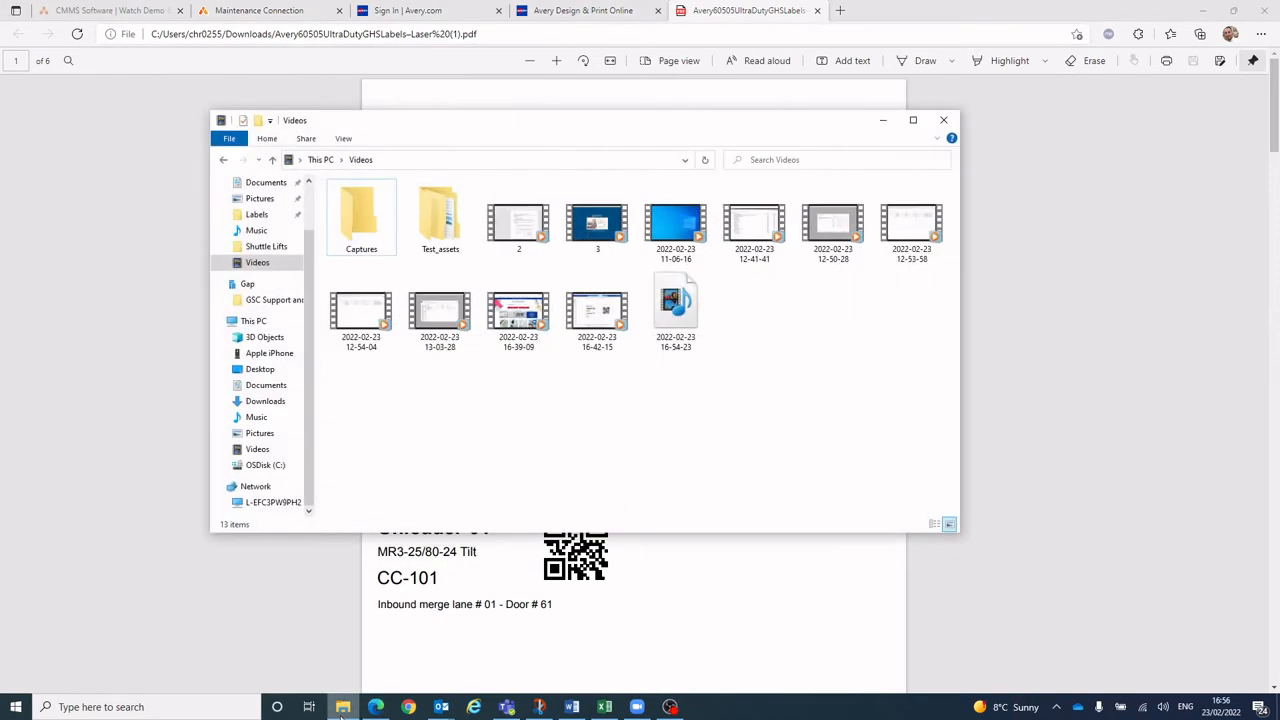
scroll(265, 220, "up", 2)
left_click(265, 225)
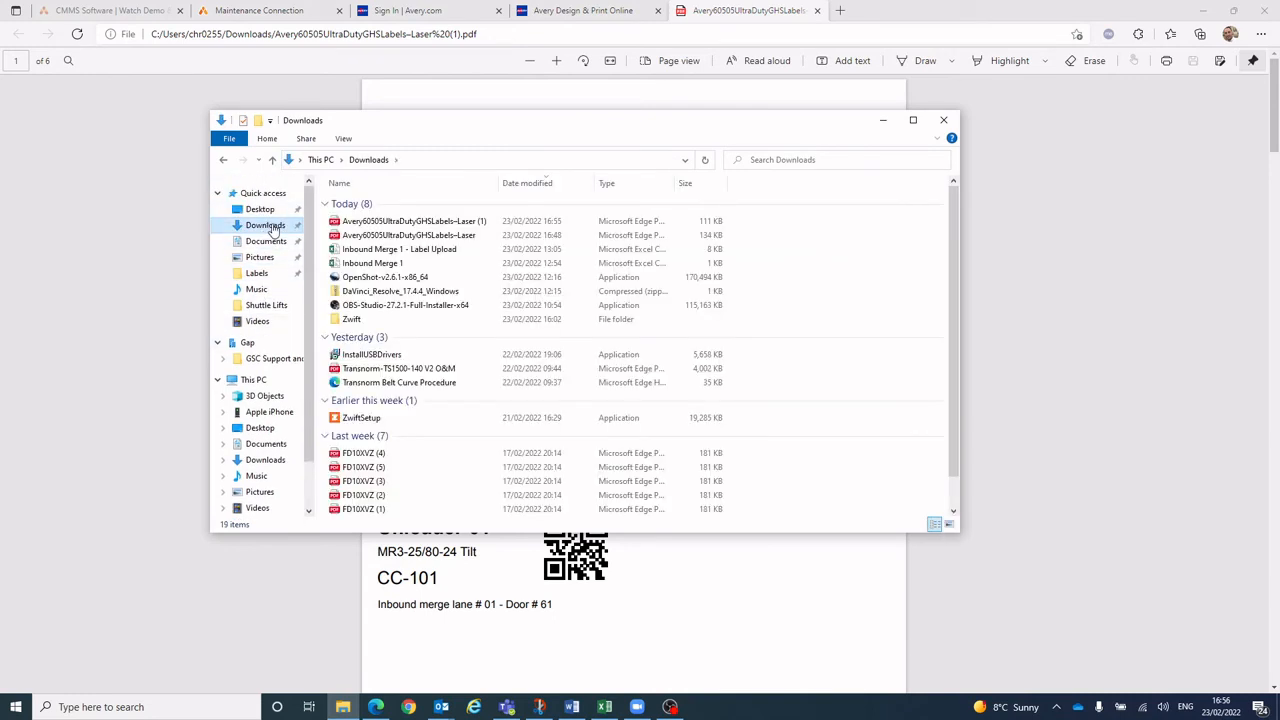
right_click(435, 228)
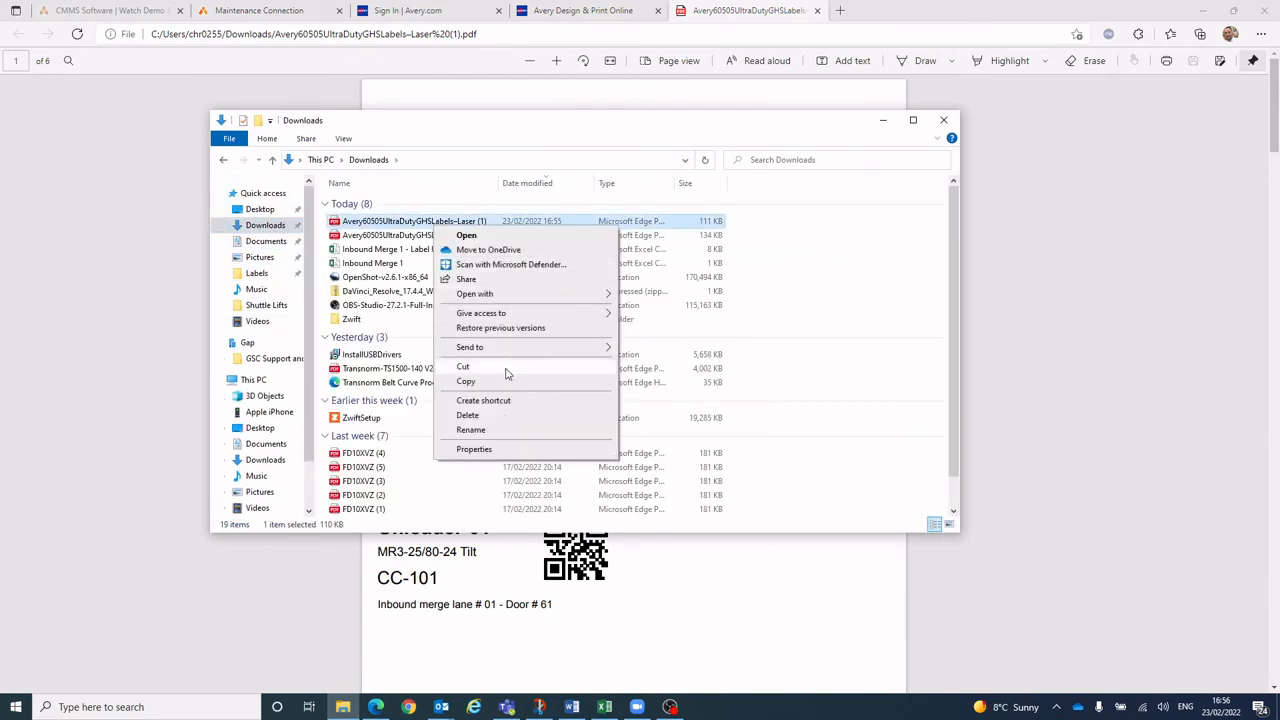
left_click(480, 428)
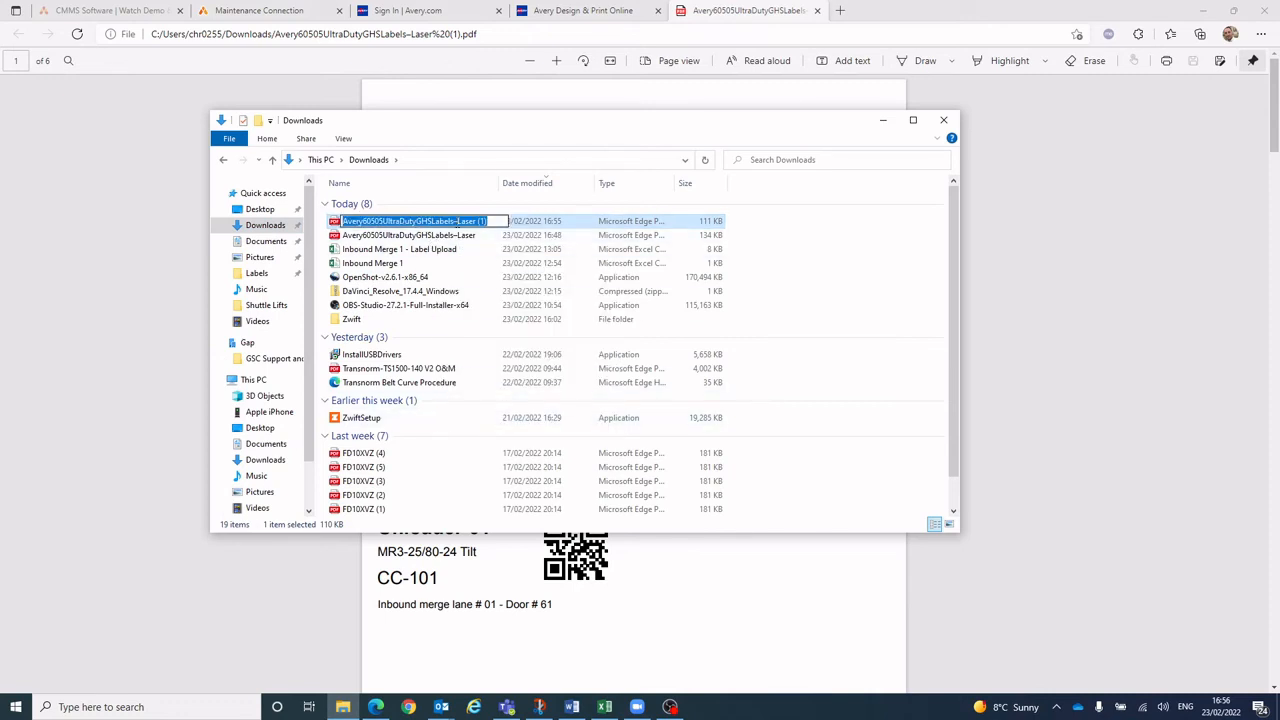
type("Inbound")
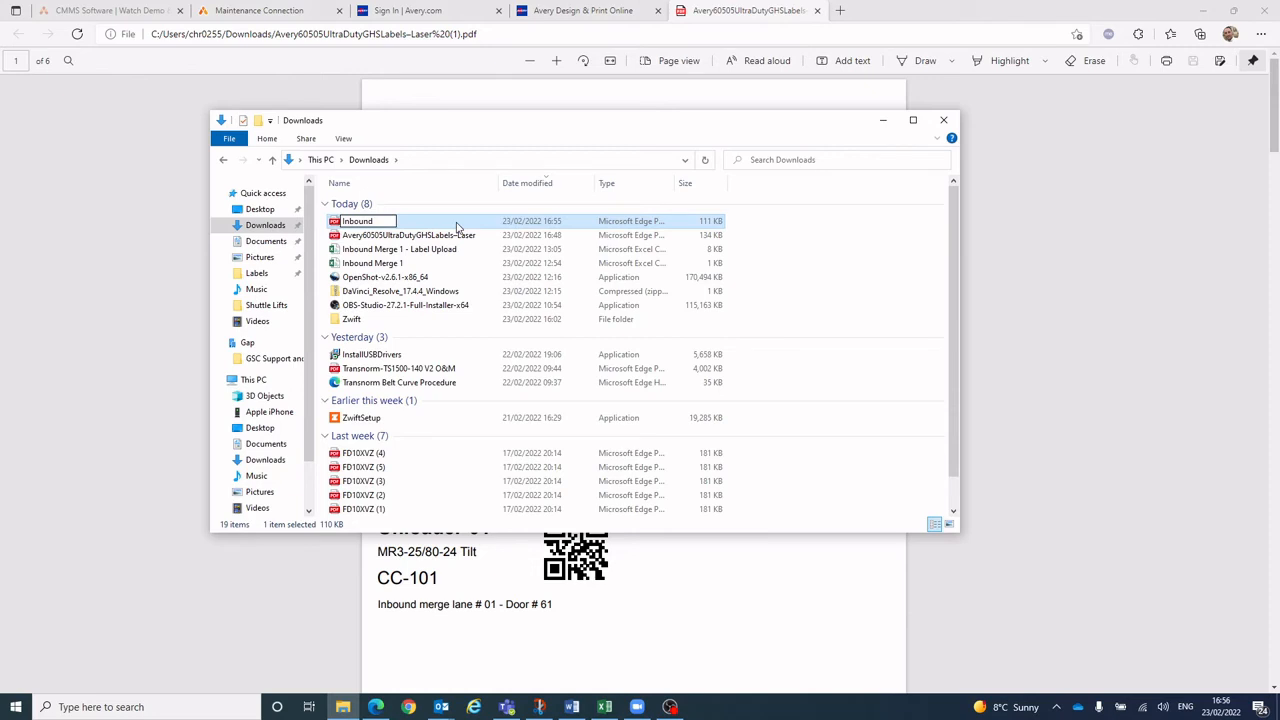
type(" Merge Lane 1 - PDF")
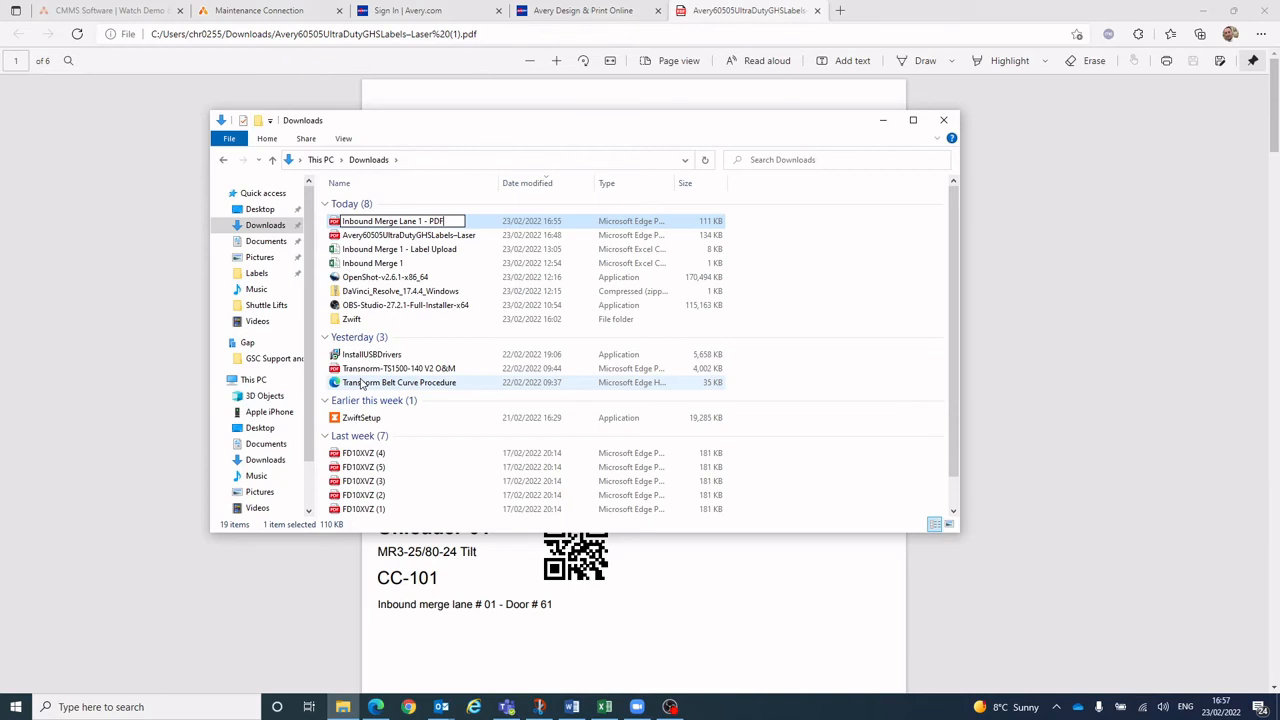
left_click(837, 226)
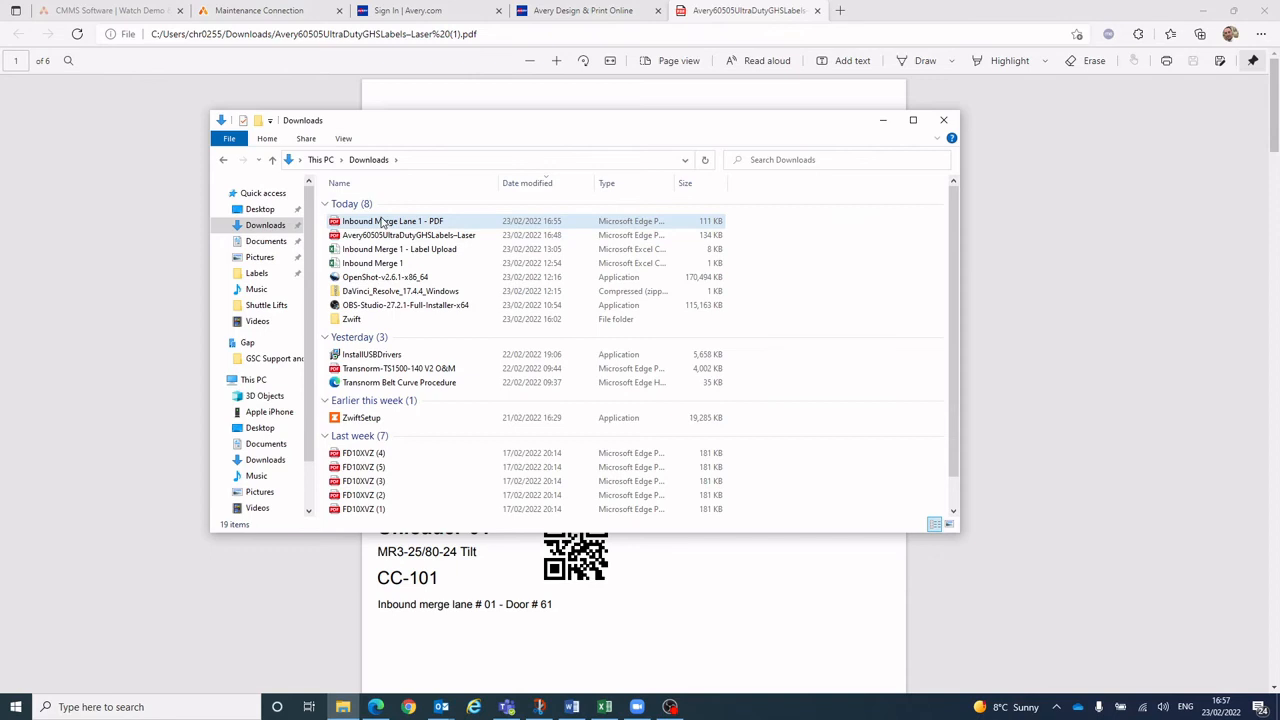
left_click(882, 120)
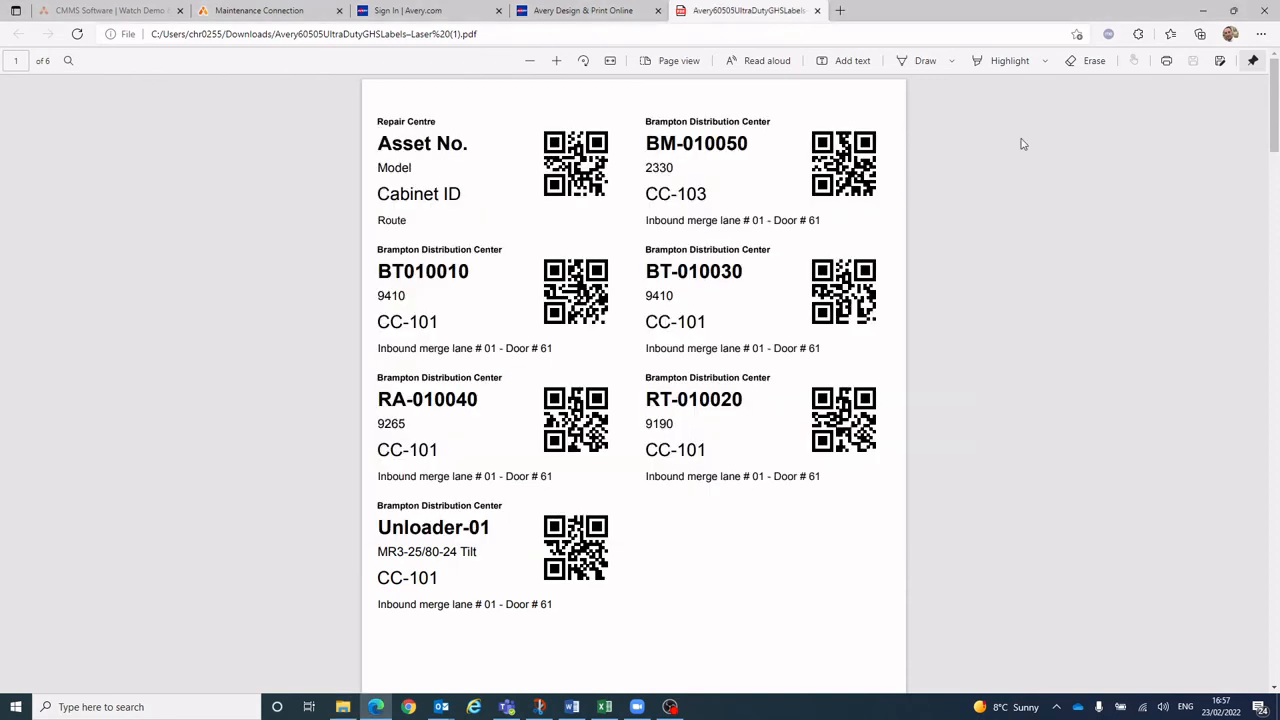
Check the label PDF's print preview for blank pages and print only page 1.
left_click(1166, 62)
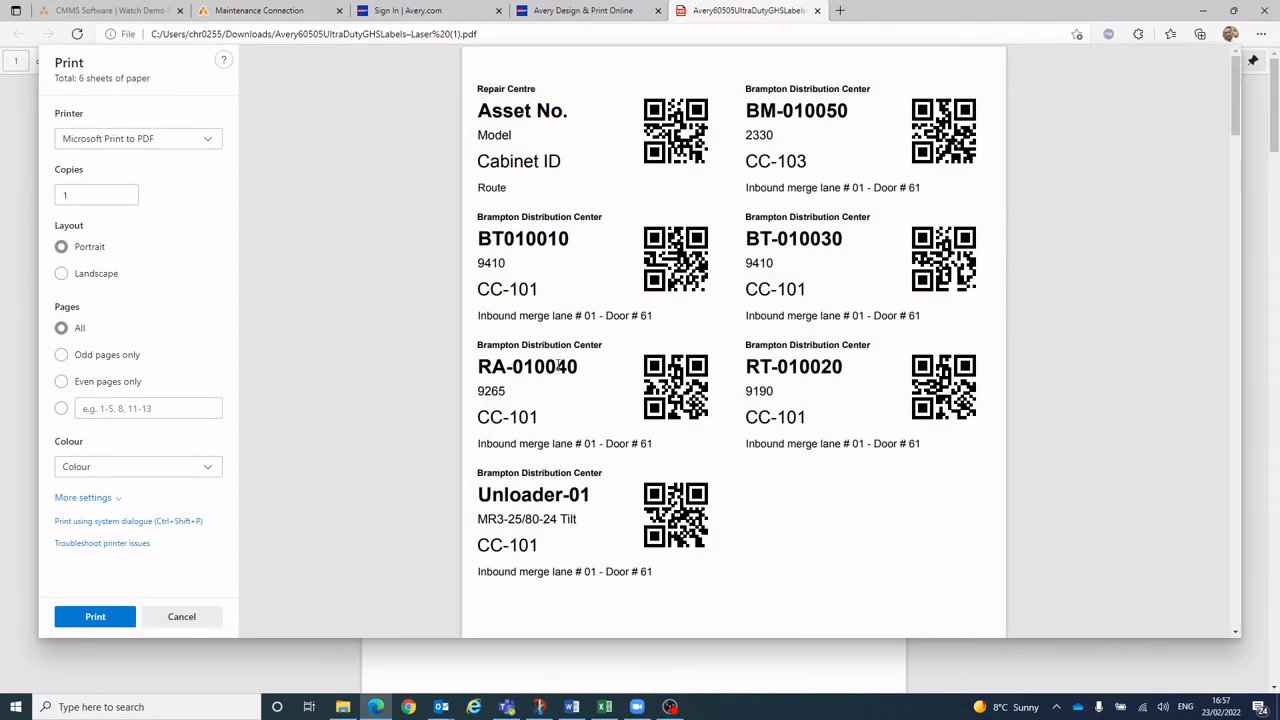
scroll(850, 210, "down", 3)
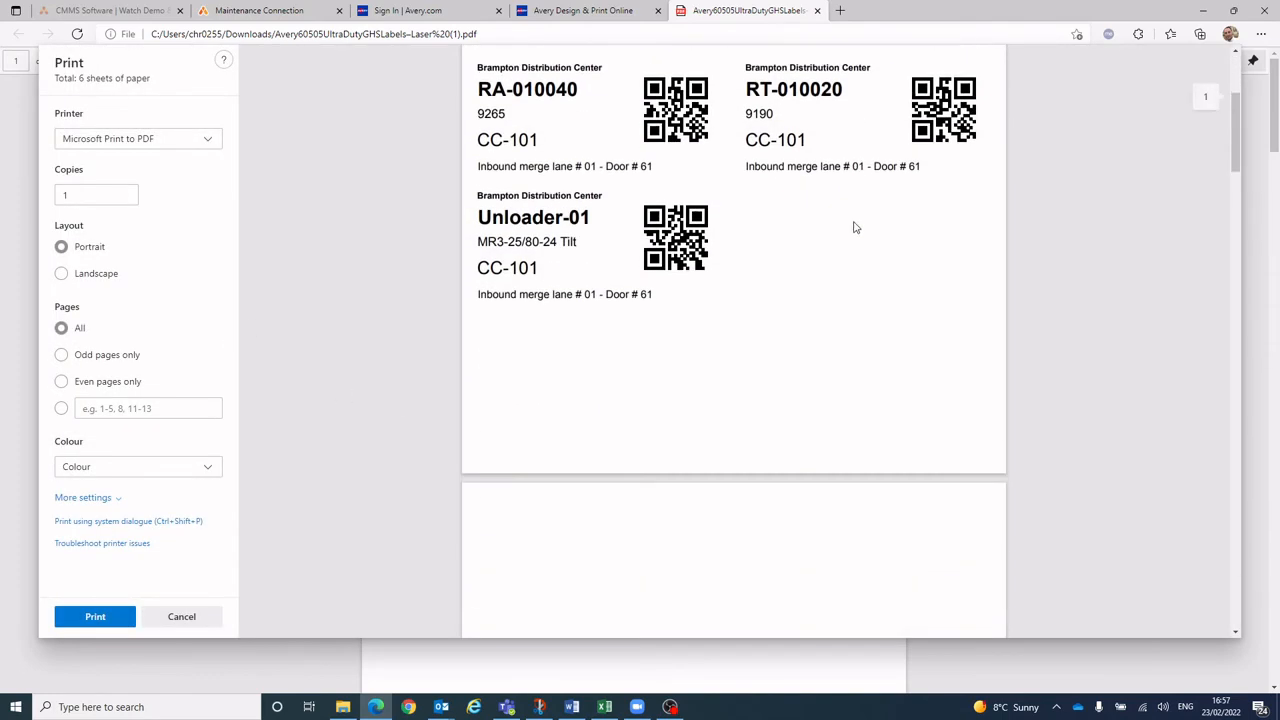
scroll(855, 230, "down", 20)
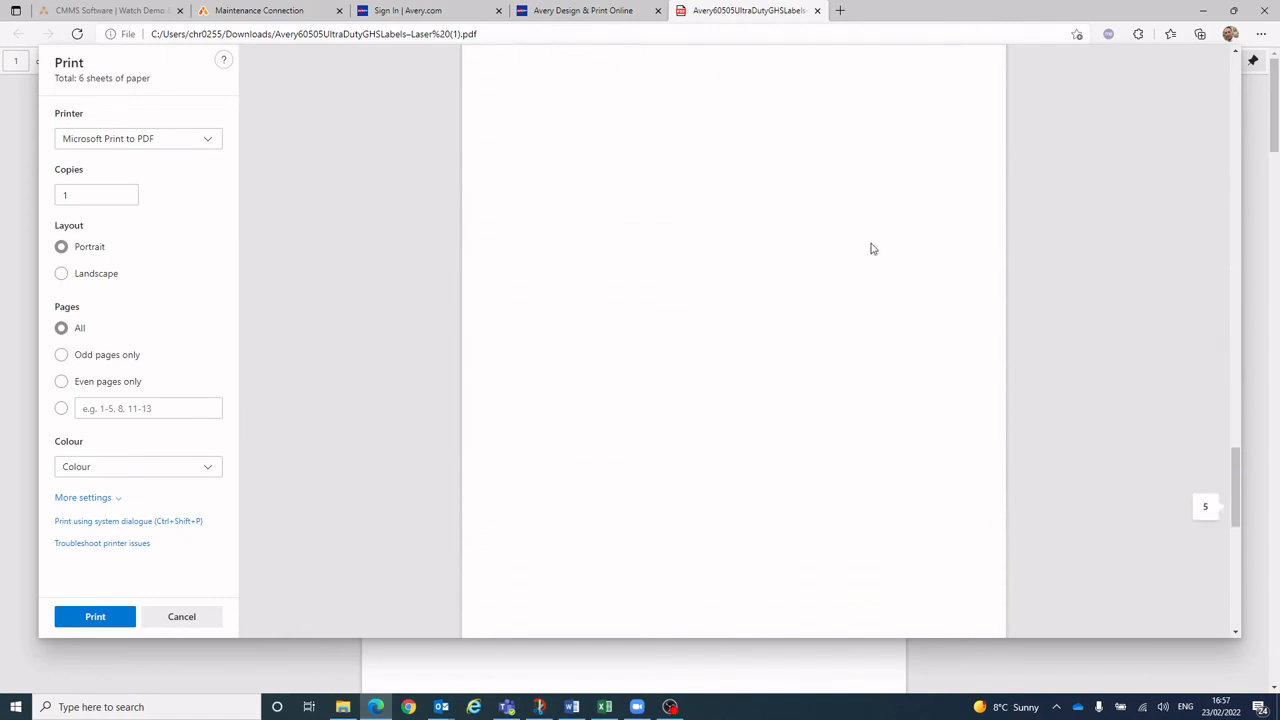
scroll(880, 260, "up", 20)
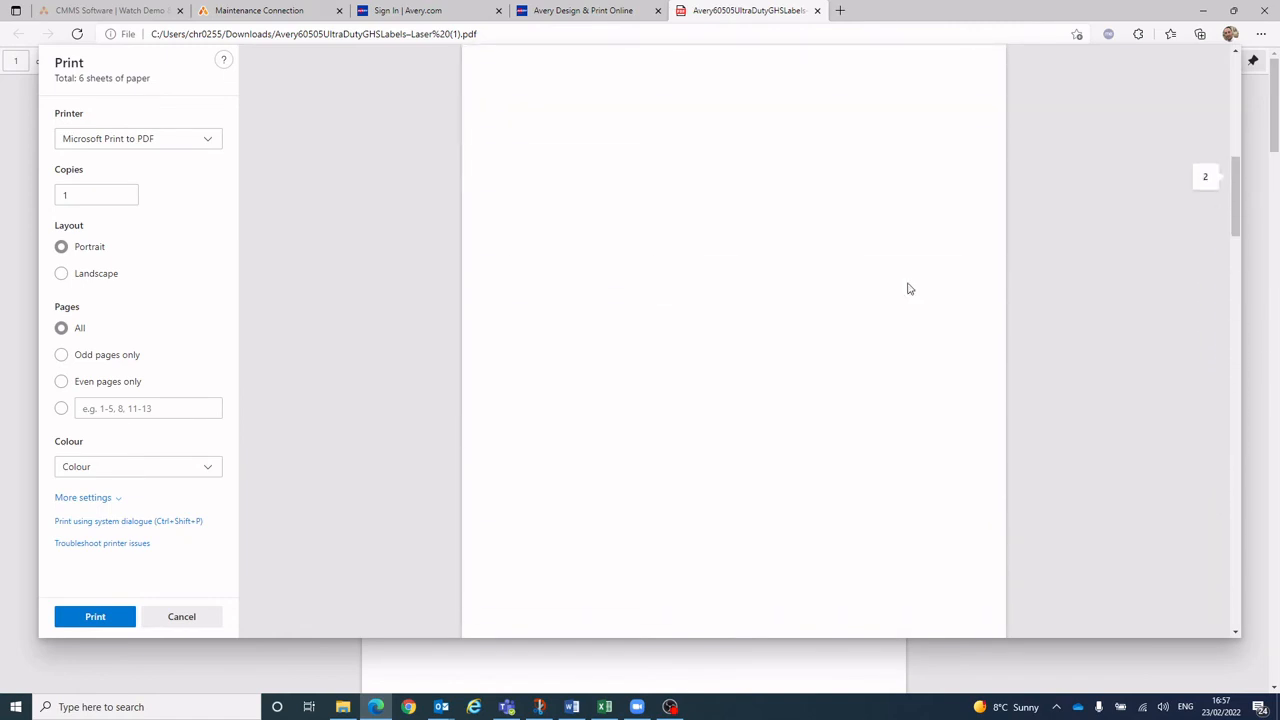
scroll(908, 289, "up", 5)
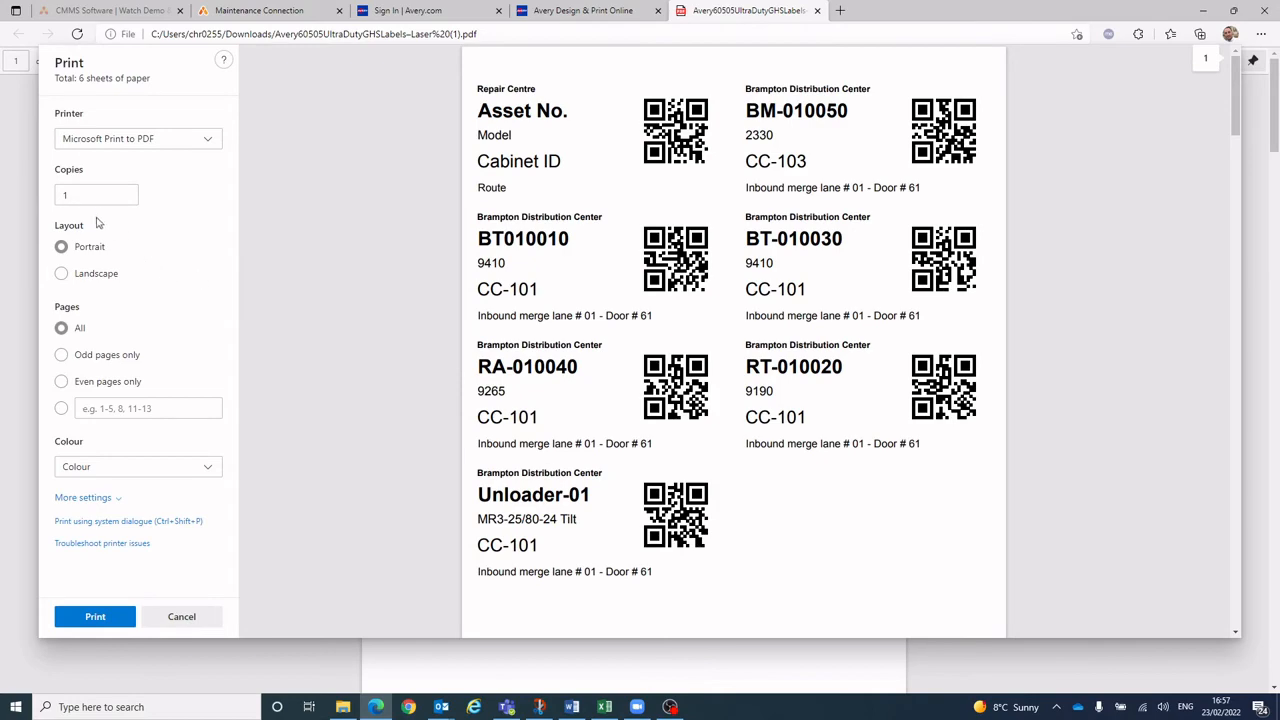
left_click(61, 410)
type("1")
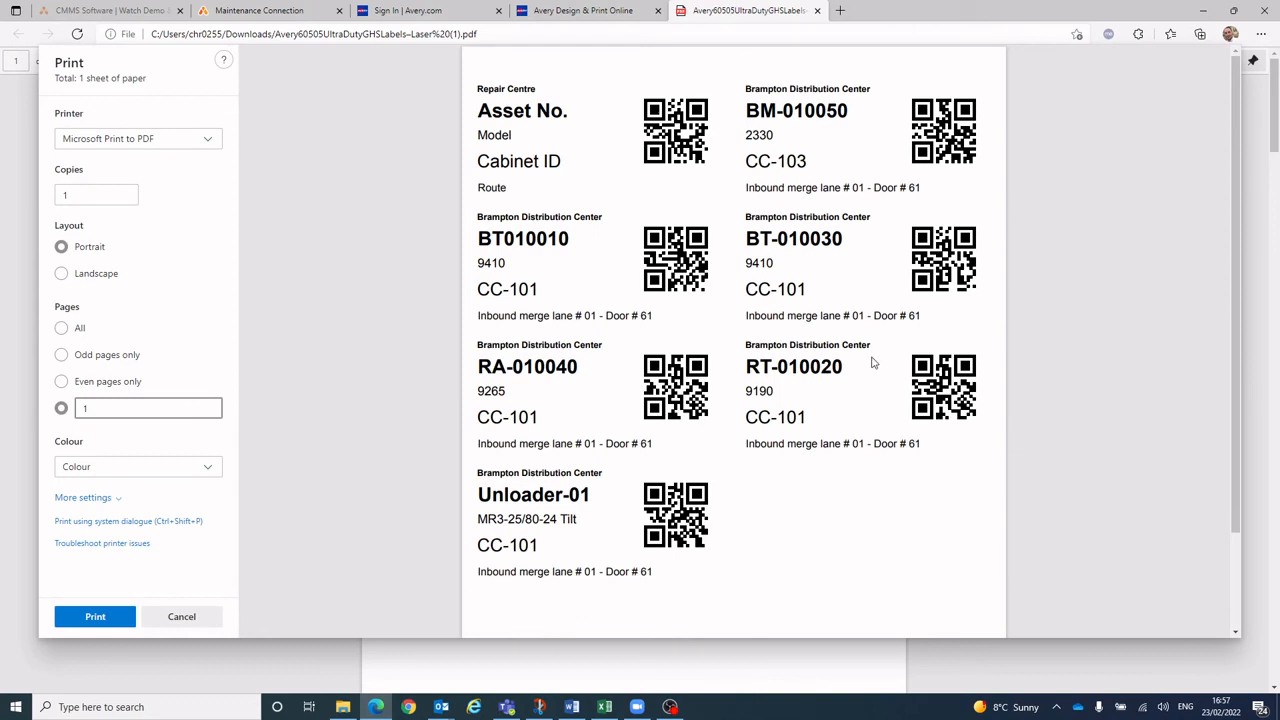
scroll(834, 403, "down", 2)
scroll(834, 403, "up", 2)
left_click(105, 615)
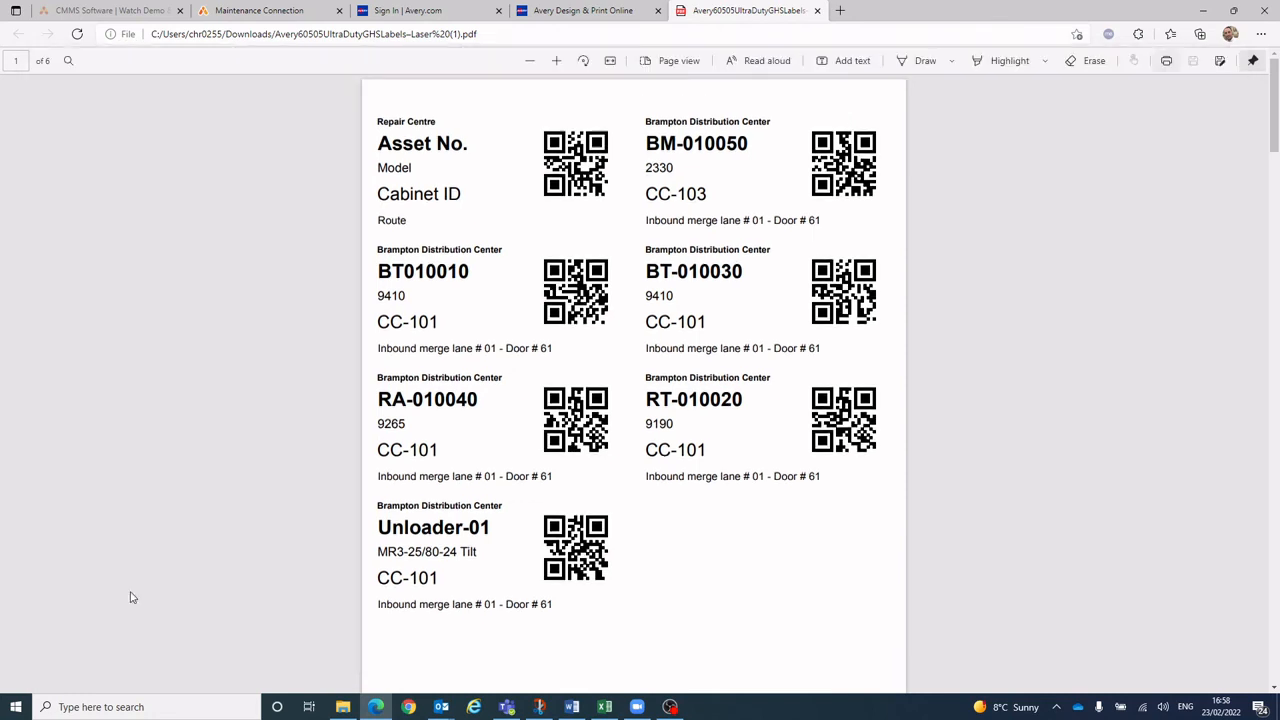